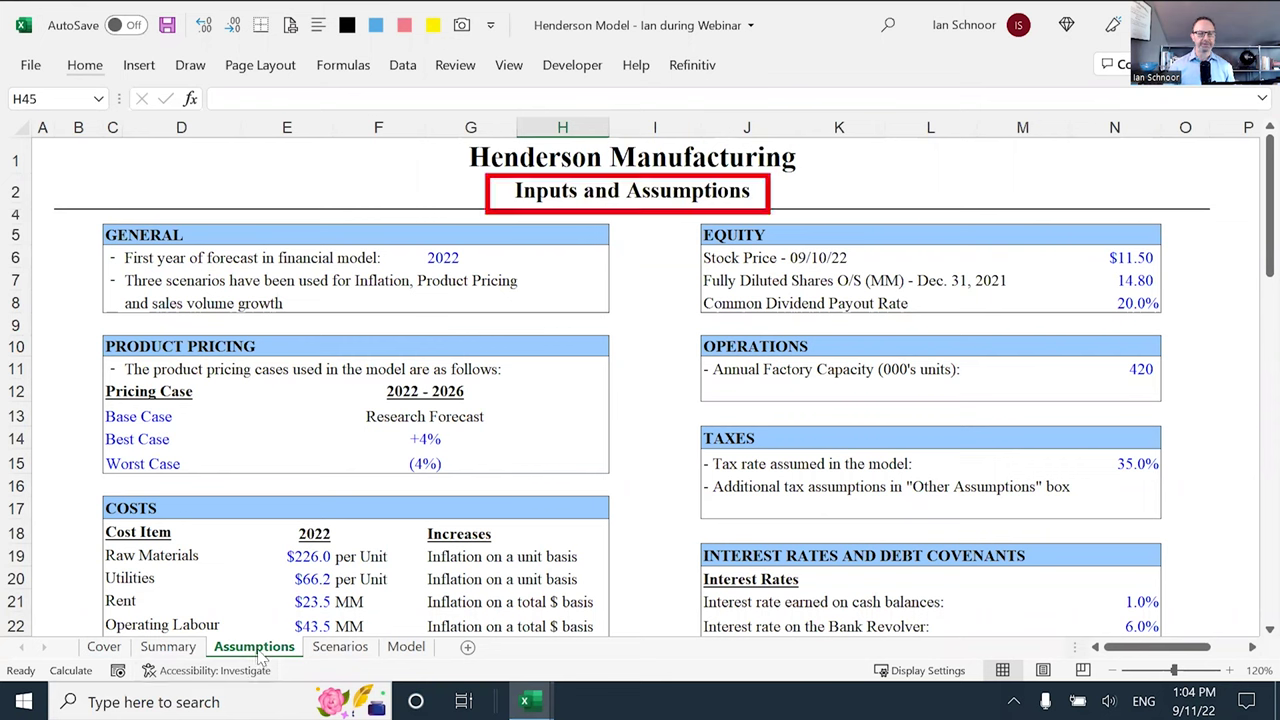
Find the Capital Expenditures row under Other Assumptions and highlight the whole row
{"action": "left_click", "coordinate": [73, 213]}
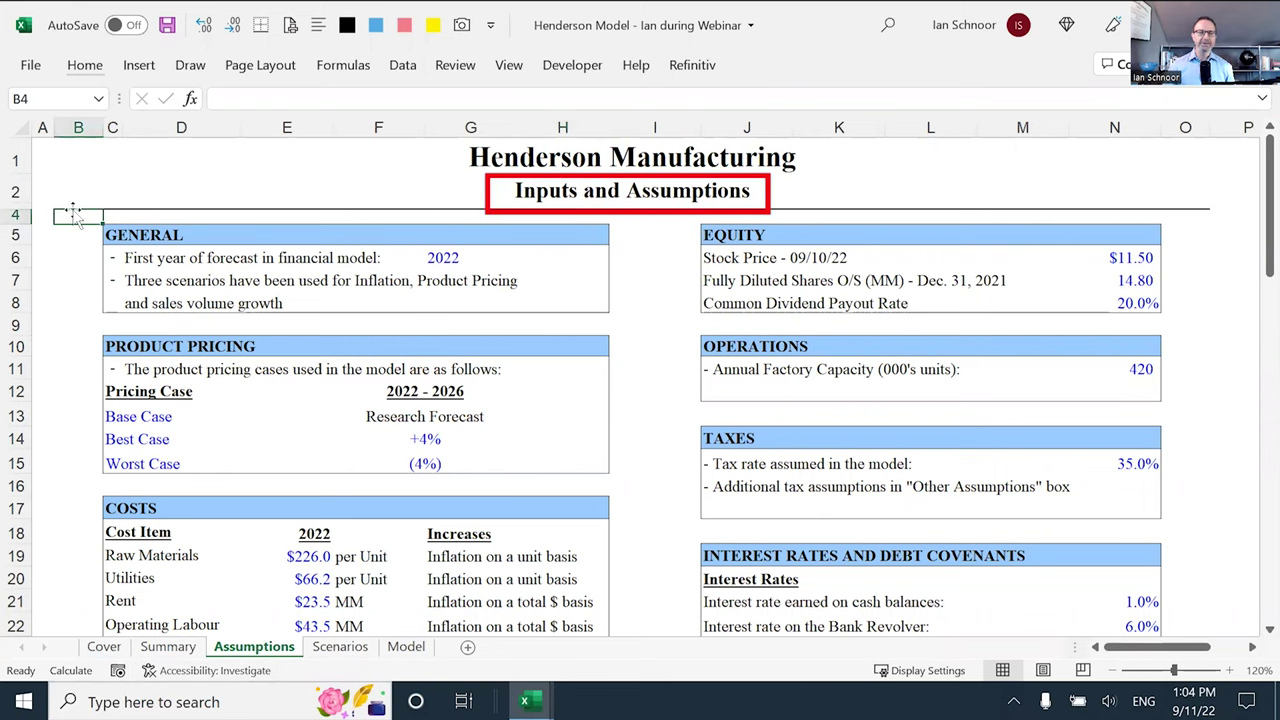
{"action": "left_click", "coordinate": [62, 152]}
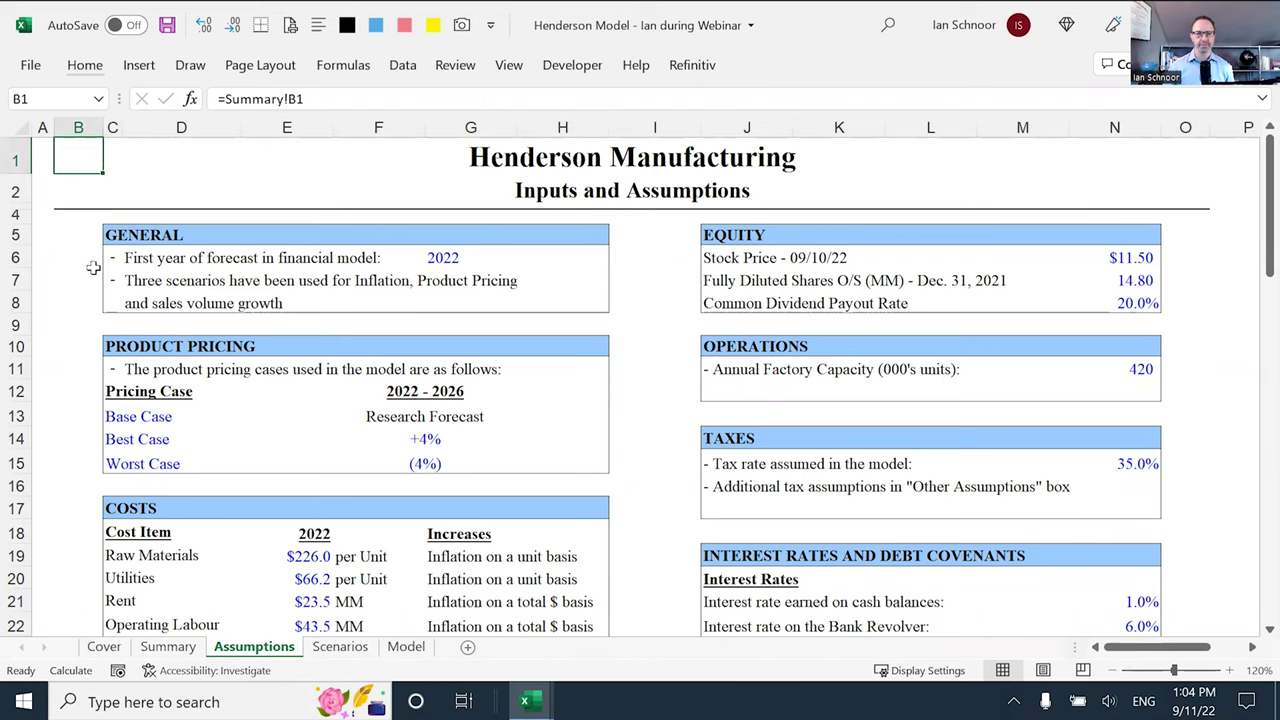
{"action": "scroll", "coordinate": [100, 300], "scroll_direction": "down", "scroll_amount": 2}
{"action": "scroll", "coordinate": [130, 337], "scroll_direction": "down", "scroll_amount": 4}
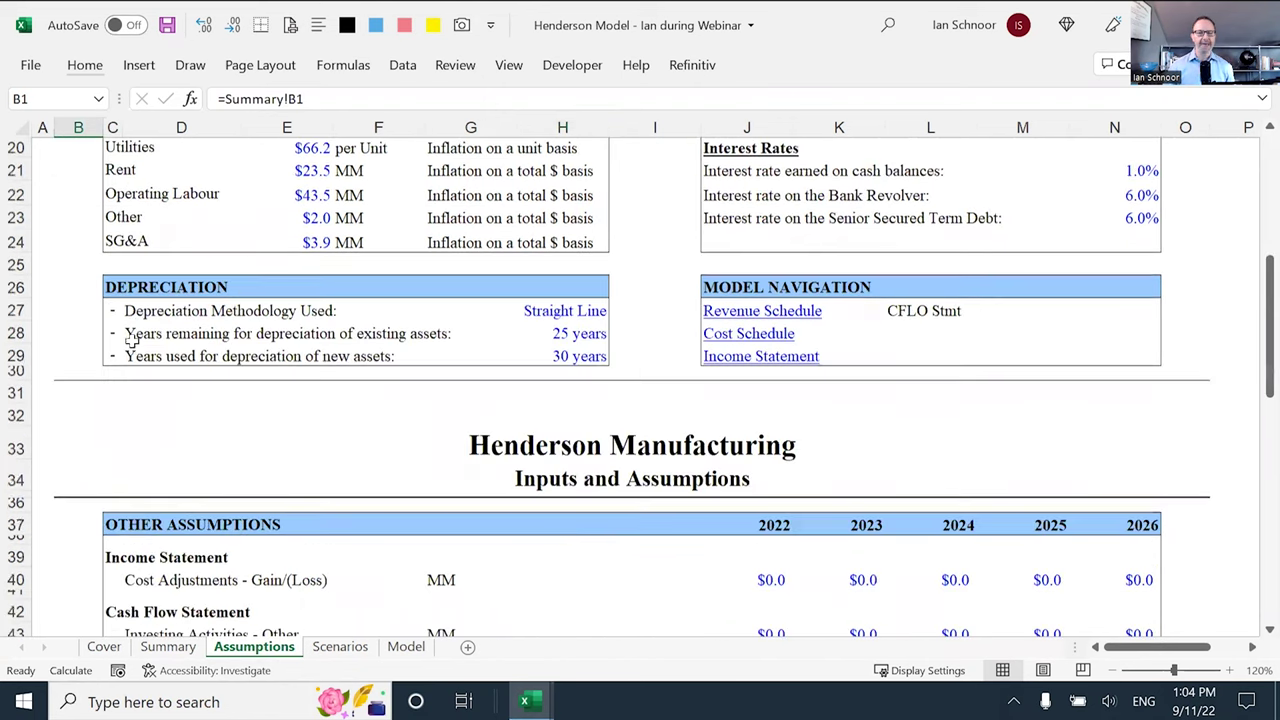
{"action": "scroll", "coordinate": [132, 345], "scroll_direction": "down", "scroll_amount": 4}
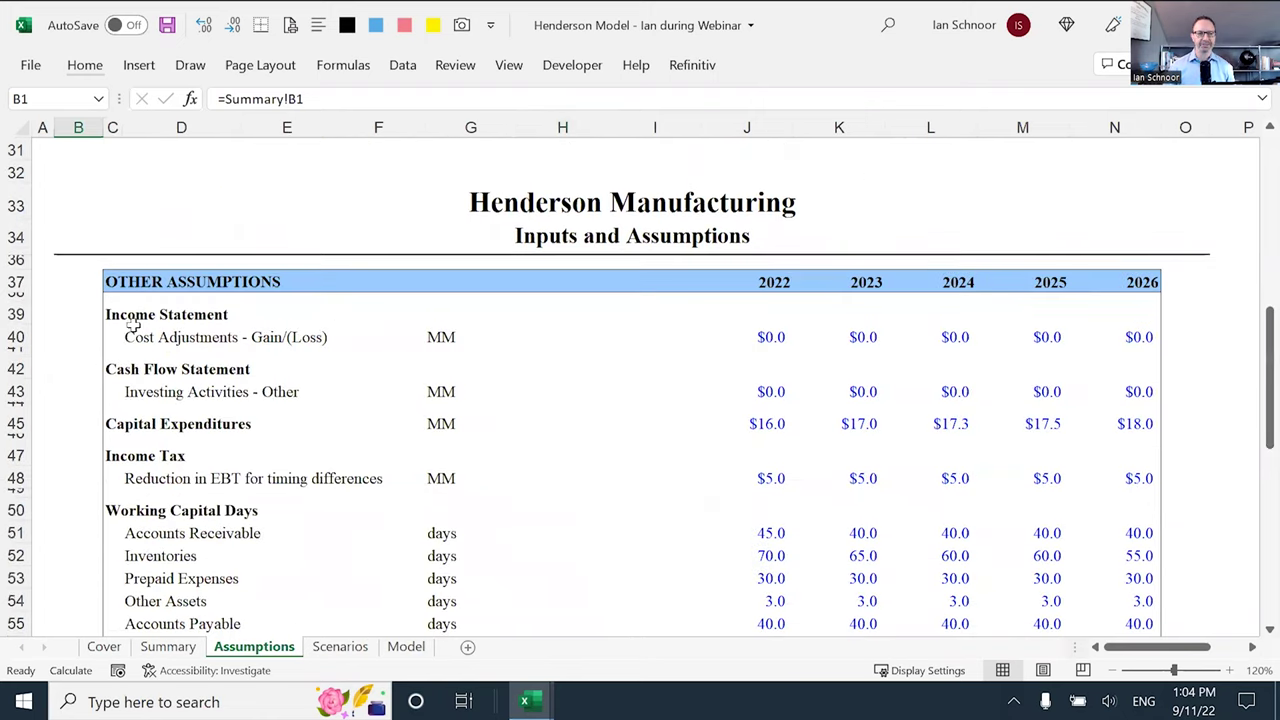
{"action": "scroll", "coordinate": [40, 418], "scroll_direction": "down", "scroll_amount": 1}
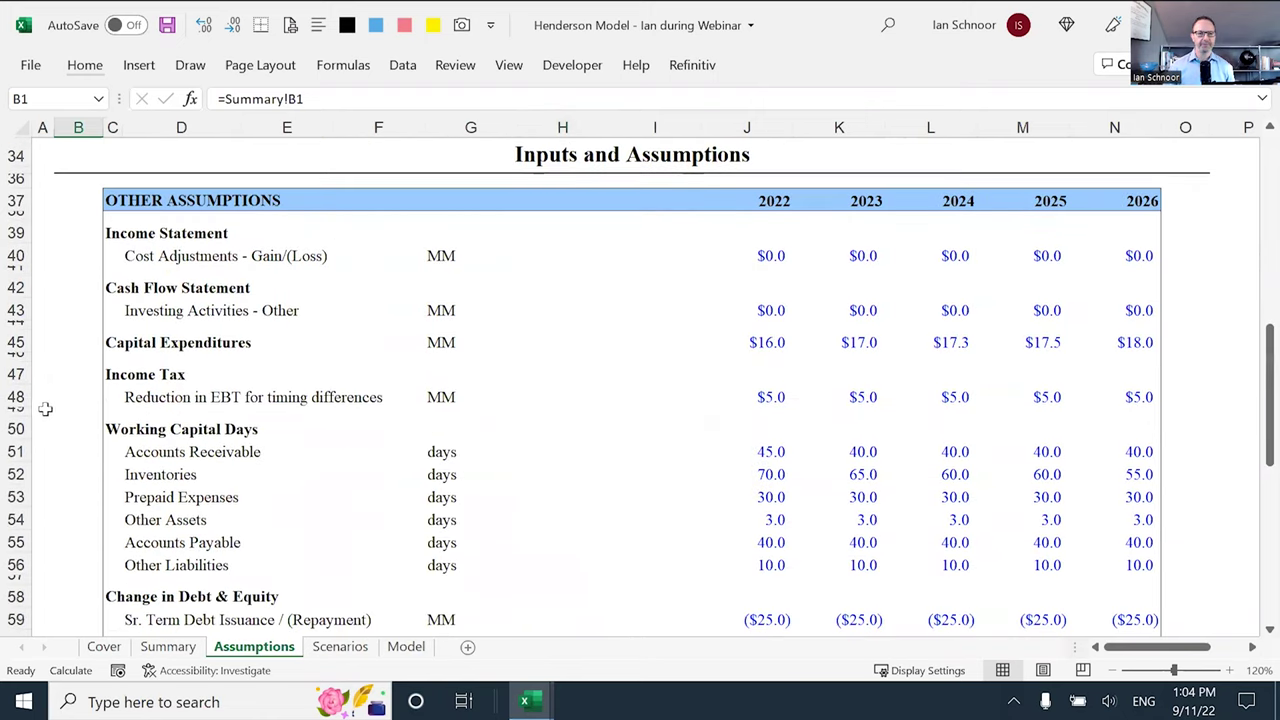
{"action": "left_click", "coordinate": [60, 338]}
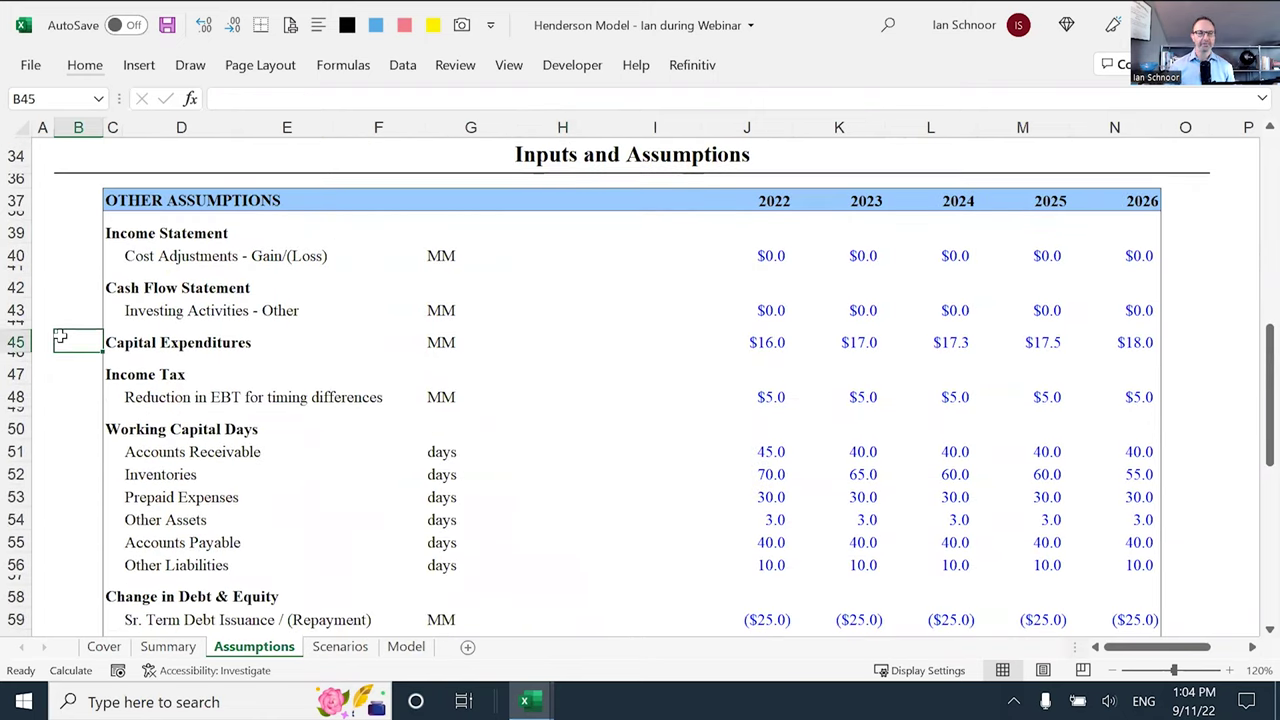
{"action": "key", "text": "shift+space"}
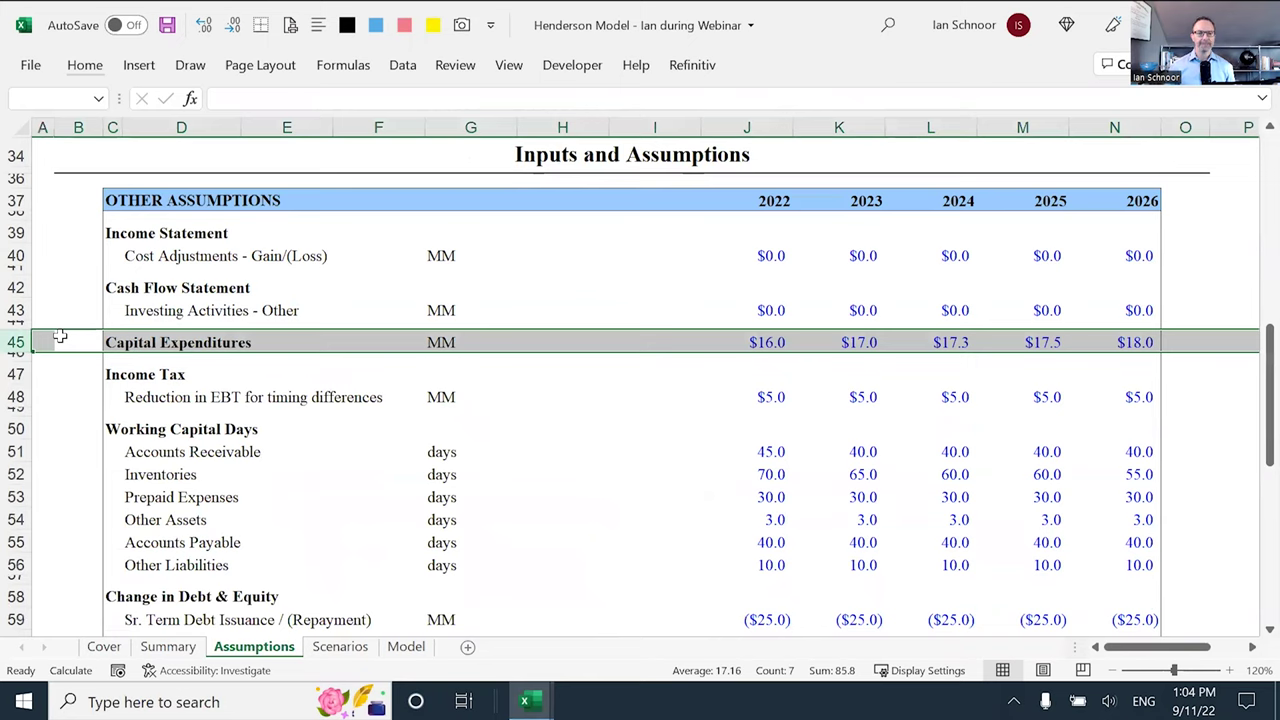
Review the Capital Expenditures label and unit, and highlight its forecast values for 2022 through 2026
{"action": "key", "text": "Right"}
{"action": "key", "text": "Right"}
{"action": "key", "text": "Right"}
{"action": "key", "text": "Right"}
{"action": "key", "text": "Right"}
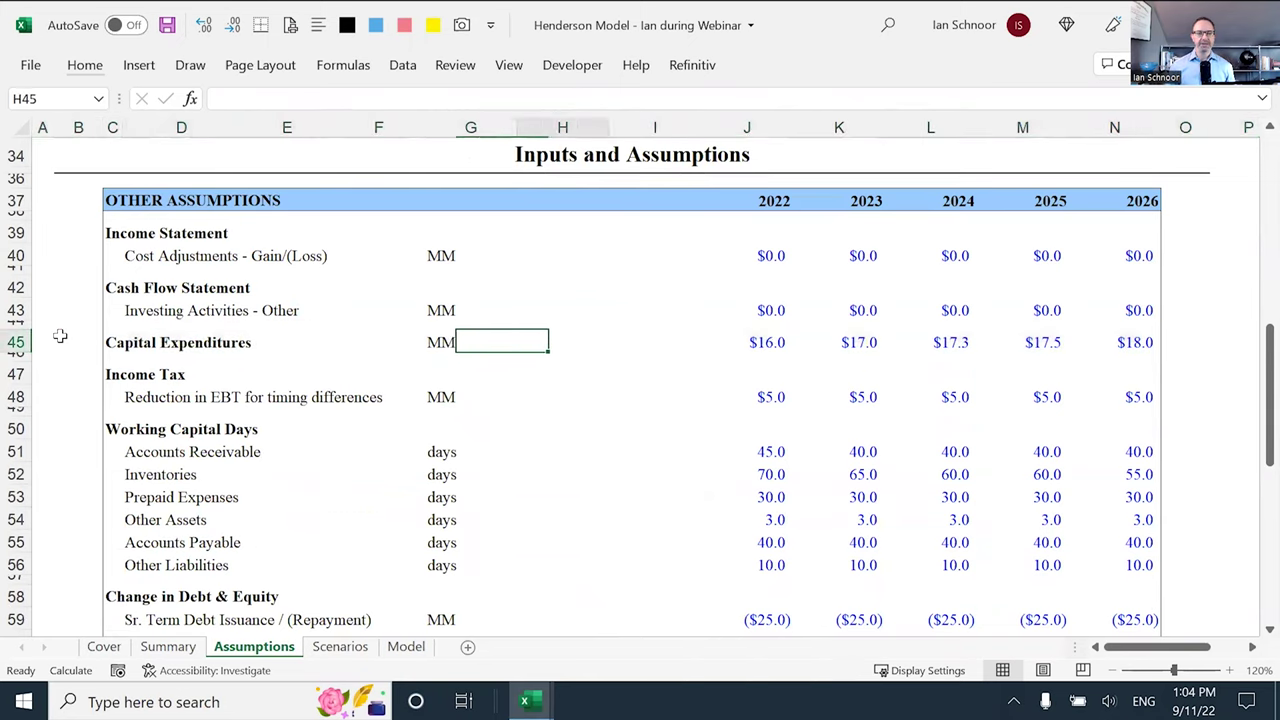
{"action": "key", "text": "Right"}
{"action": "key", "text": "Right"}
{"action": "key", "text": "Left"}
{"action": "key", "text": "Left"}
{"action": "key", "text": "Left"}
{"action": "key", "text": "Left"}
{"action": "key", "text": "Left"}
{"action": "key", "text": "Left"}
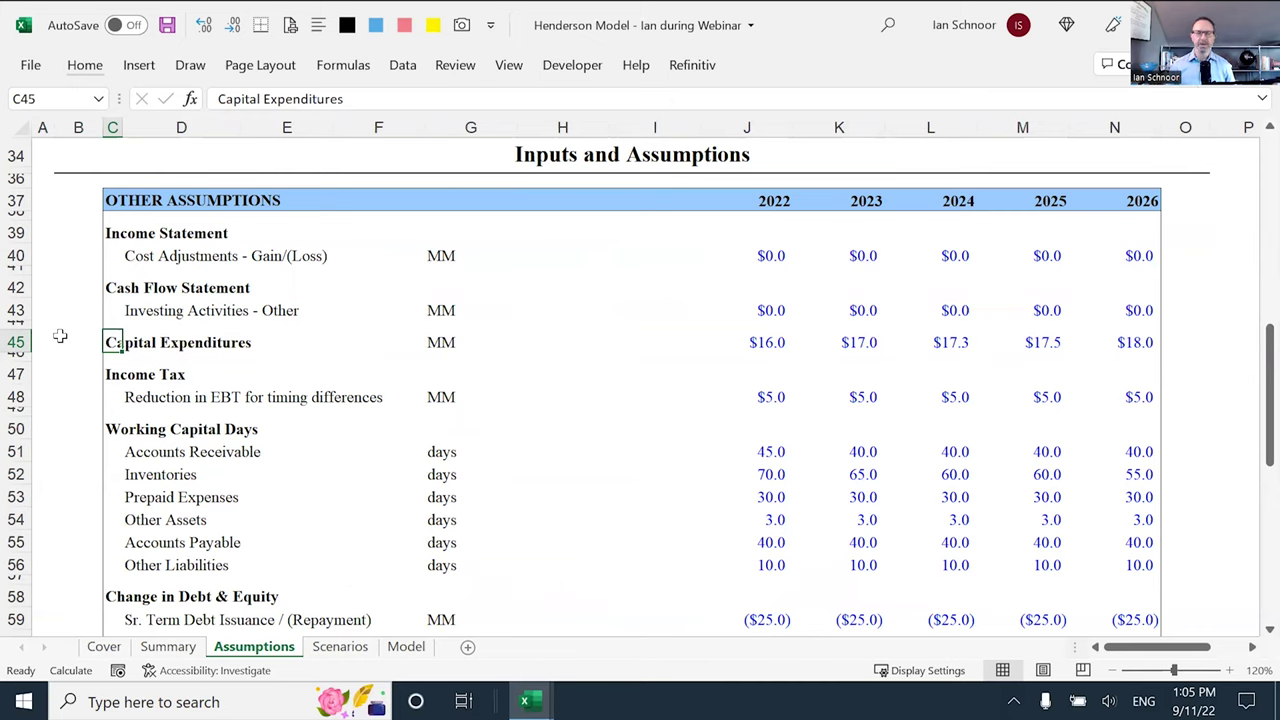
{"action": "key", "text": "Right"}
{"action": "key", "text": "Right"}
{"action": "key", "text": "Right"}
{"action": "key", "text": "Right"}
{"action": "key", "text": "Right"}
{"action": "key", "text": "Right"}
{"action": "key", "text": "Right"}
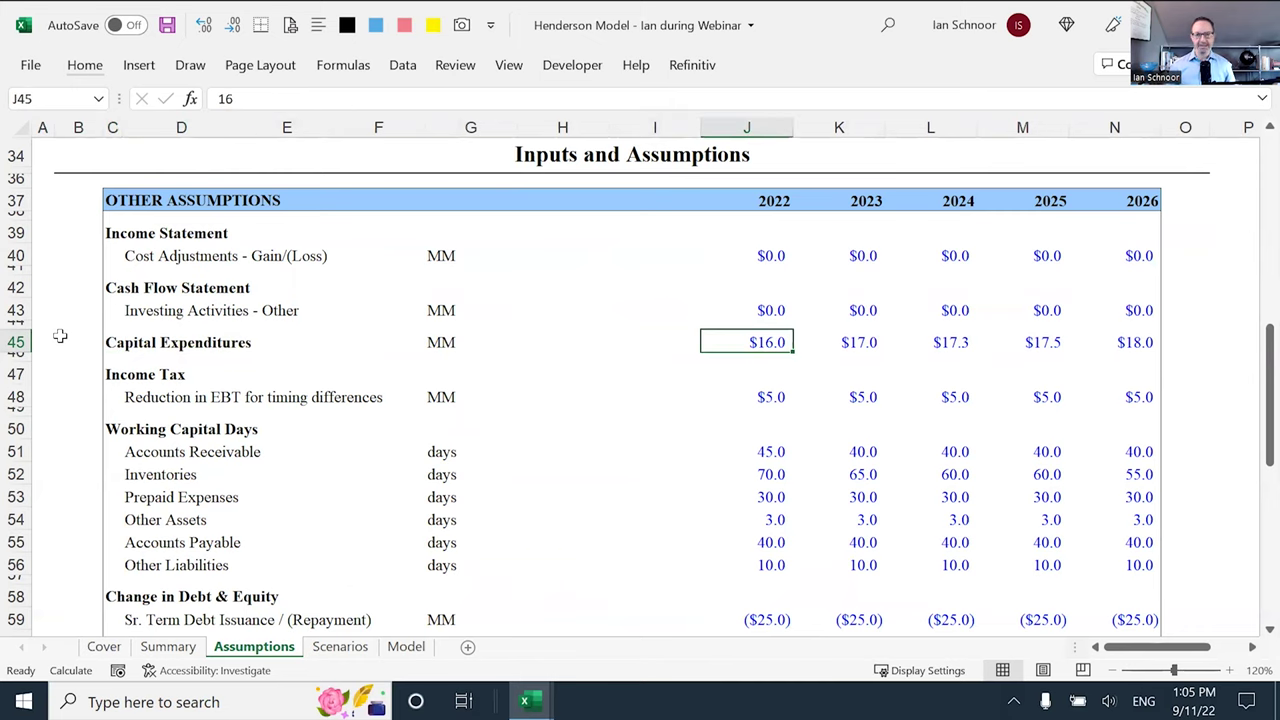
{"action": "key", "text": "shift+Right"}
{"action": "key", "text": "shift+Right"}
{"action": "key", "text": "shift+Right"}
{"action": "key", "text": "shift+Right"}
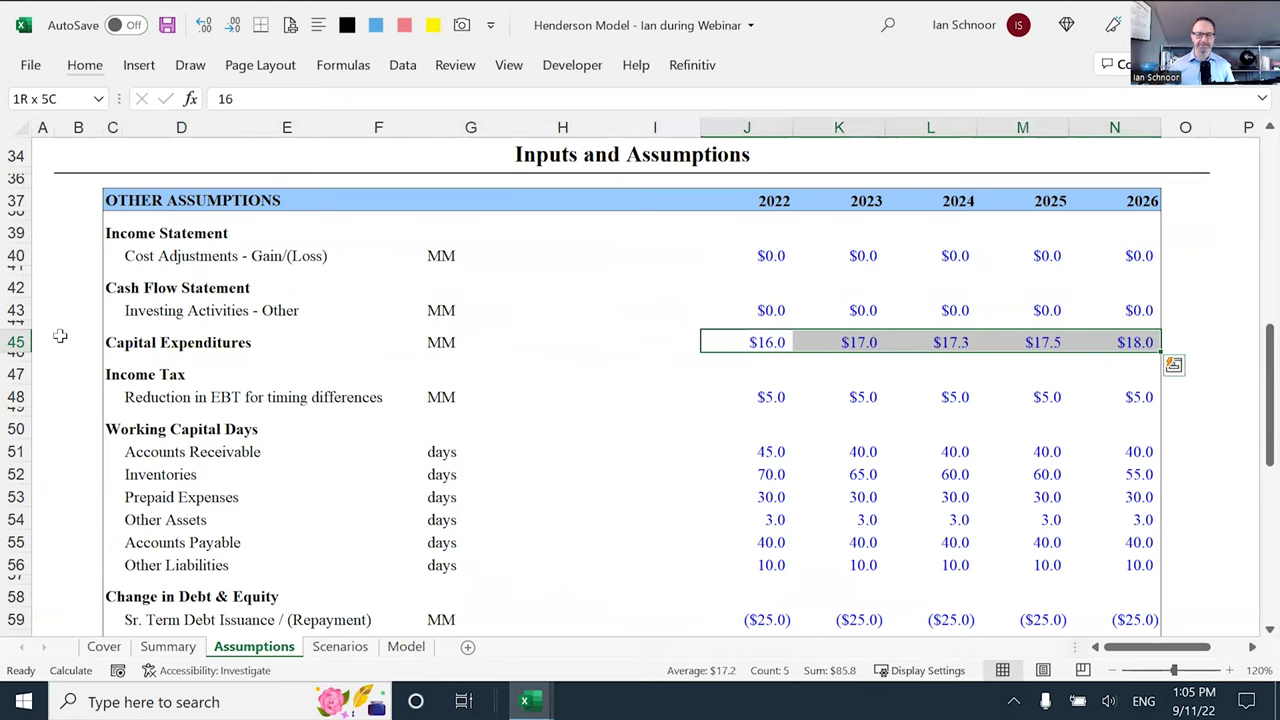
{"action": "key", "text": "Left"}
{"action": "key", "text": "Left"}
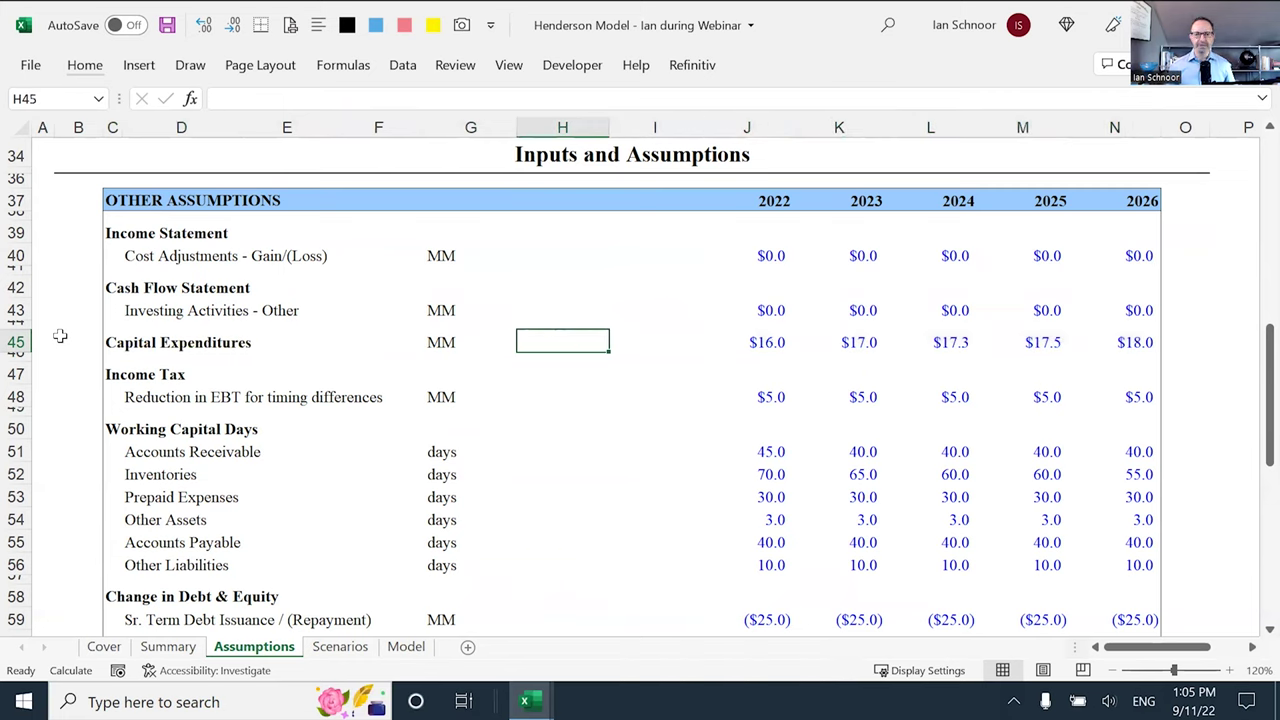
{"action": "key", "text": "shift+Right"}
{"action": "key", "text": "shift+Right"}
{"action": "key", "text": "shift+Right"}
{"action": "key", "text": "shift+Right"}
{"action": "key", "text": "shift+Right"}
{"action": "key", "text": "shift+Right"}
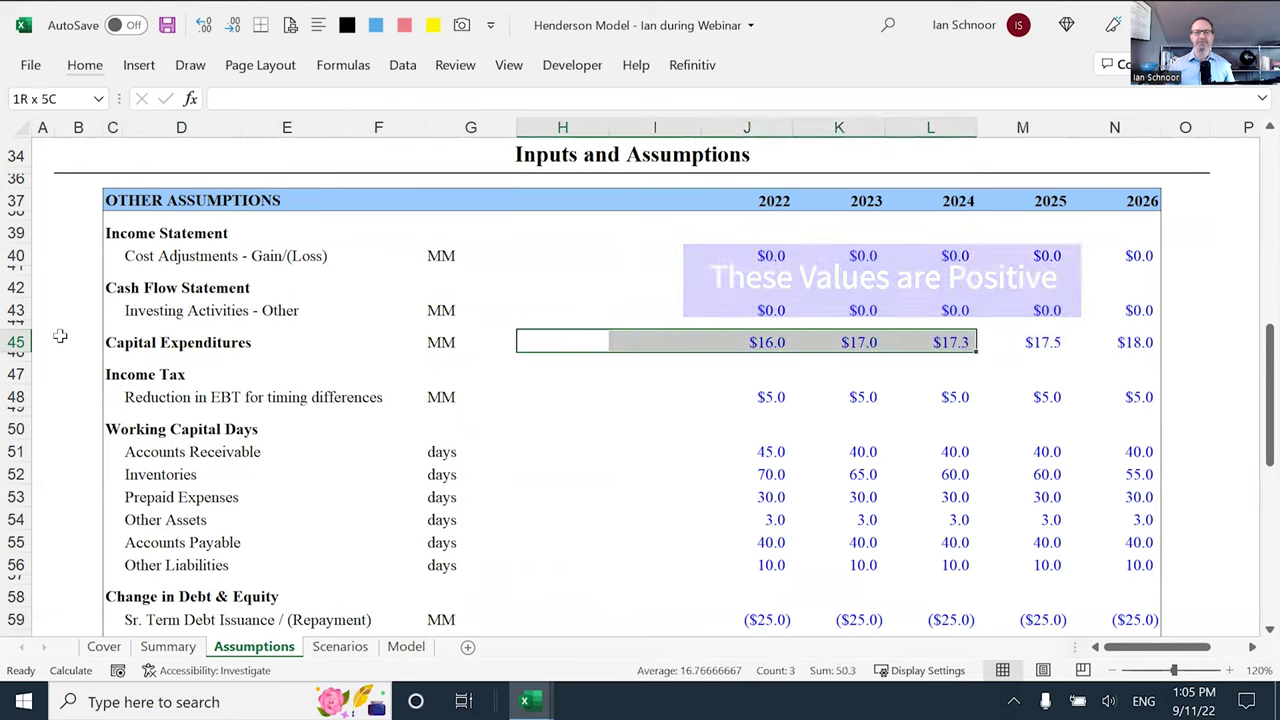
{"action": "key", "text": "Left"}
{"action": "key", "text": "shift+Right"}
{"action": "key", "text": "shift+Right"}
{"action": "key", "text": "shift+Left"}
{"action": "key", "text": "shift+Left"}
Enter the note "POS: NEW FIXED ASSETS!" in cell H45 on the Capital Expenditures row, in blue font
{"action": "key", "text": "Right"}
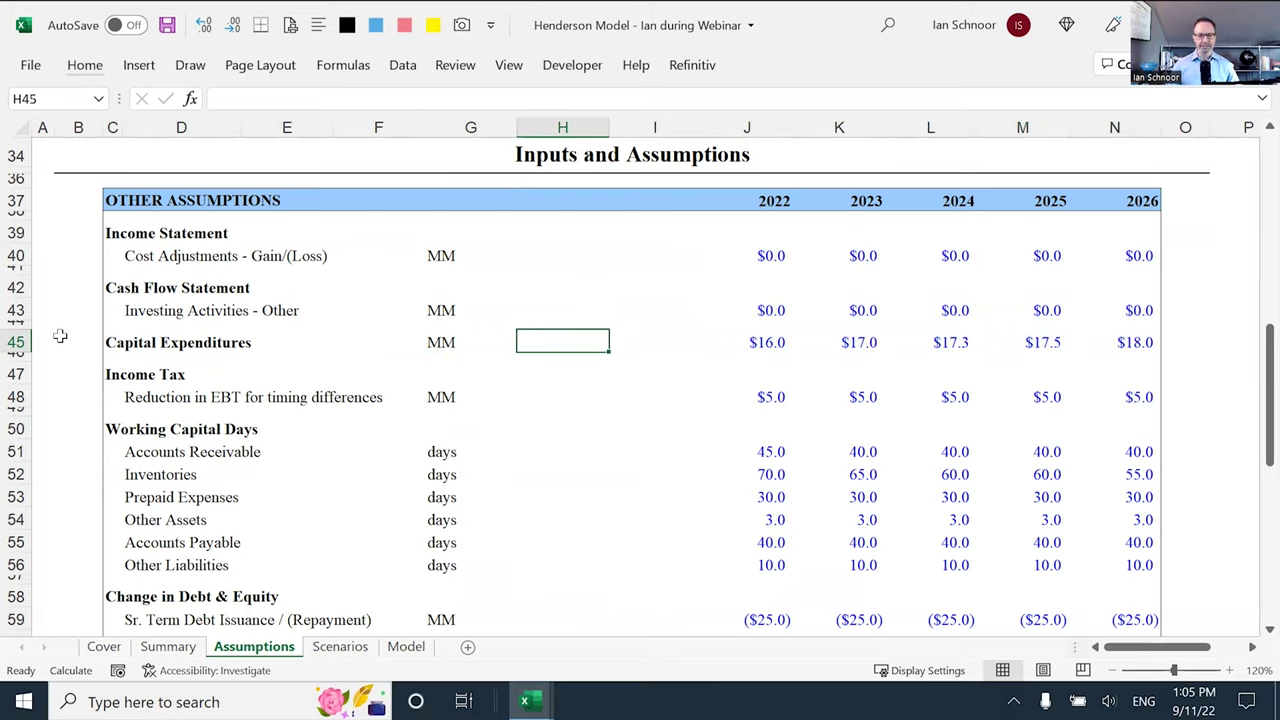
{"action": "type", "text": "POS: "}
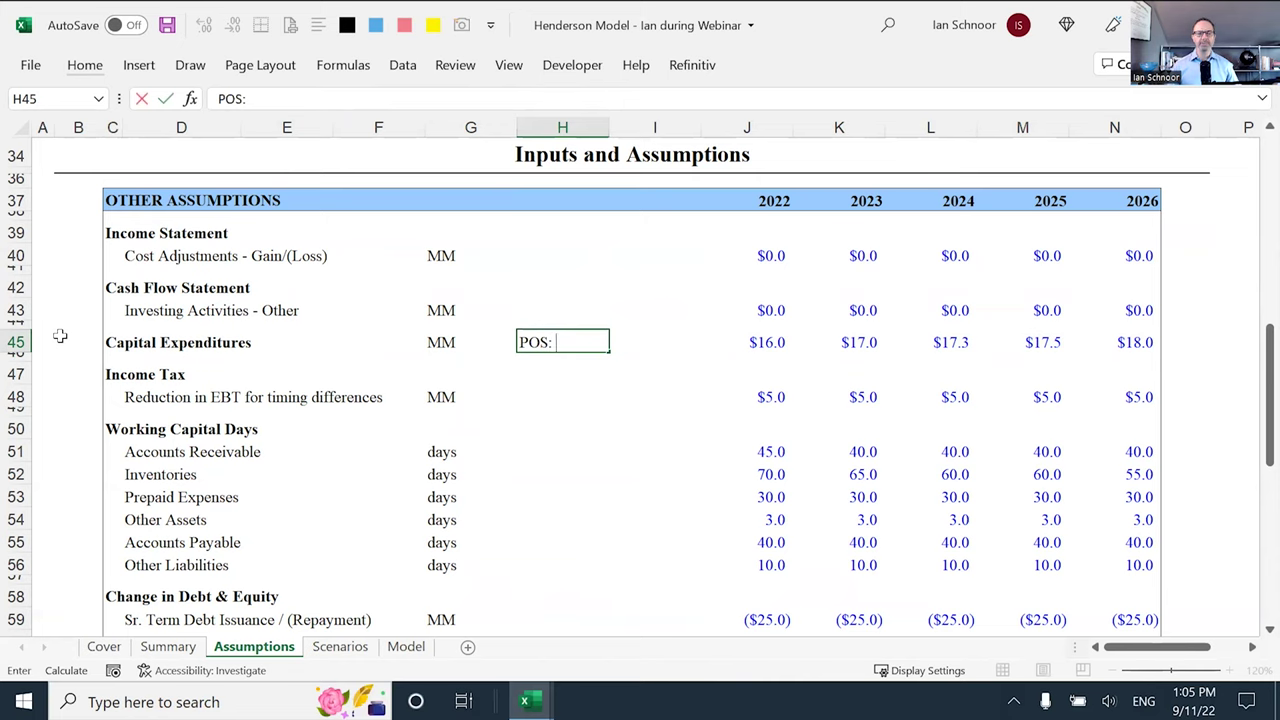
{"action": "type", "text": "n"}
{"action": "key", "text": "BackSpace"}
{"action": "type", "text": "NEW"}
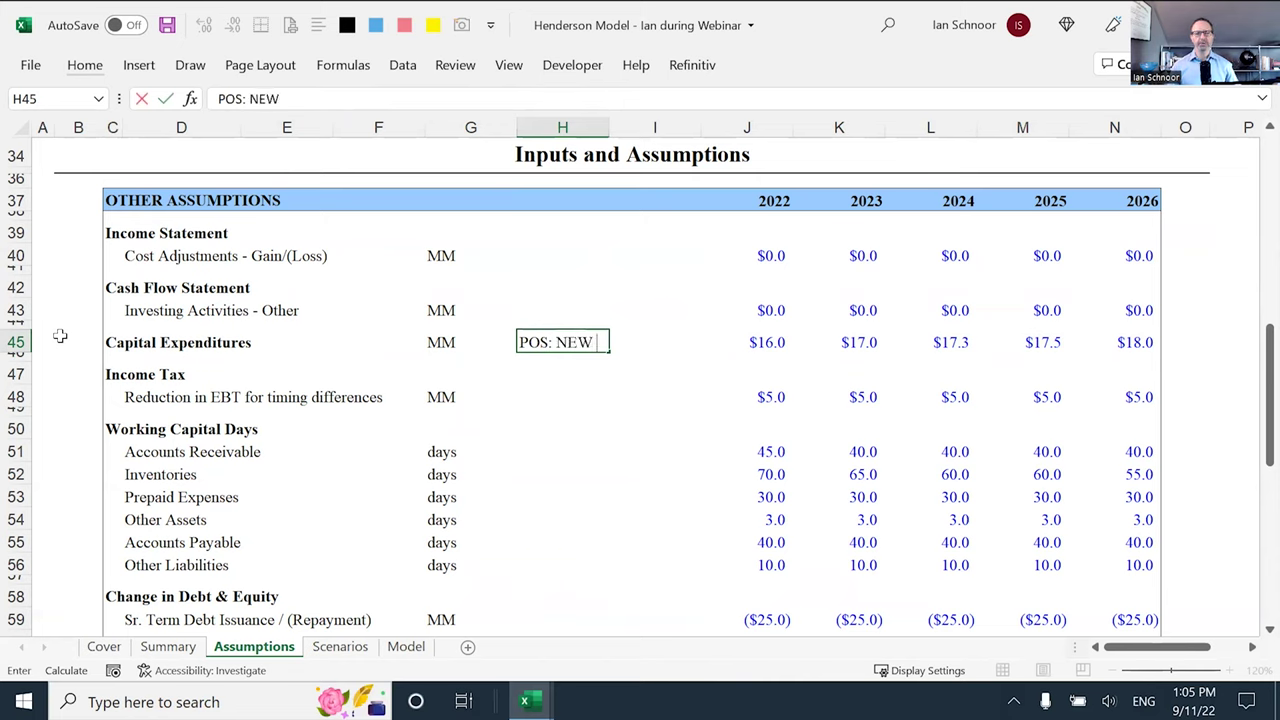
{"action": "type", "text": " FIXED ASSETS"}
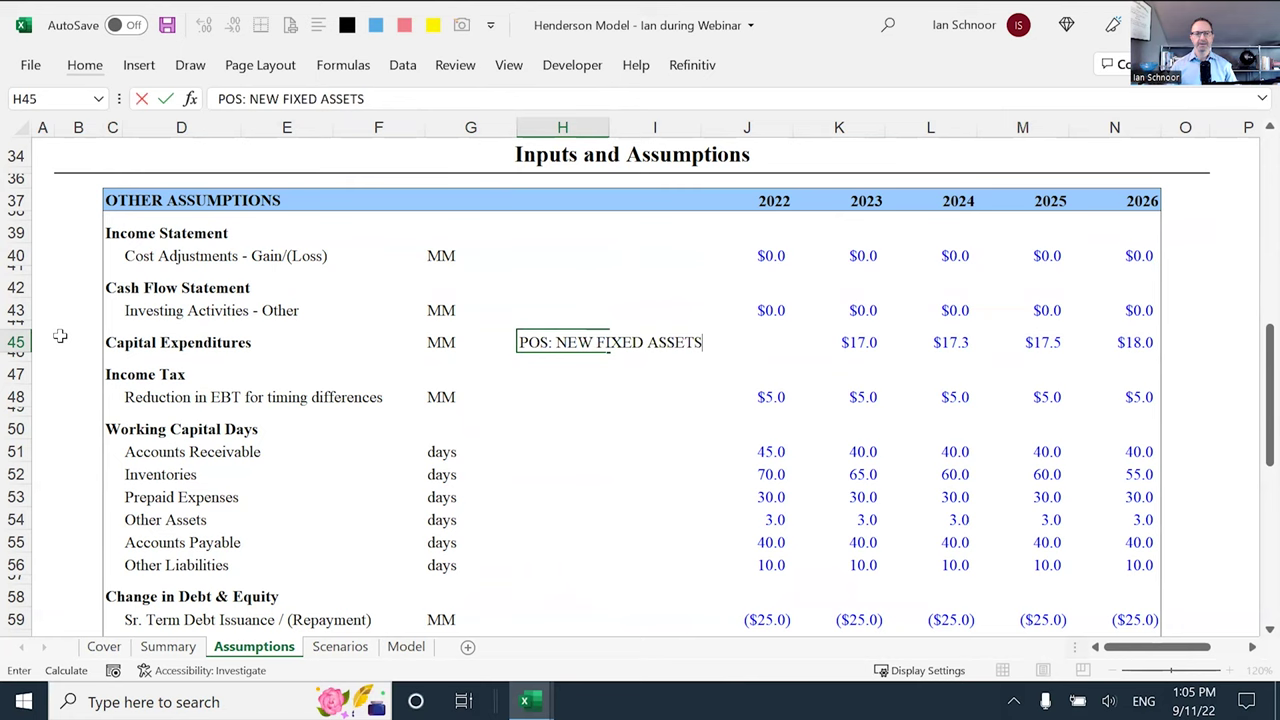
{"action": "key", "text": "Return"}
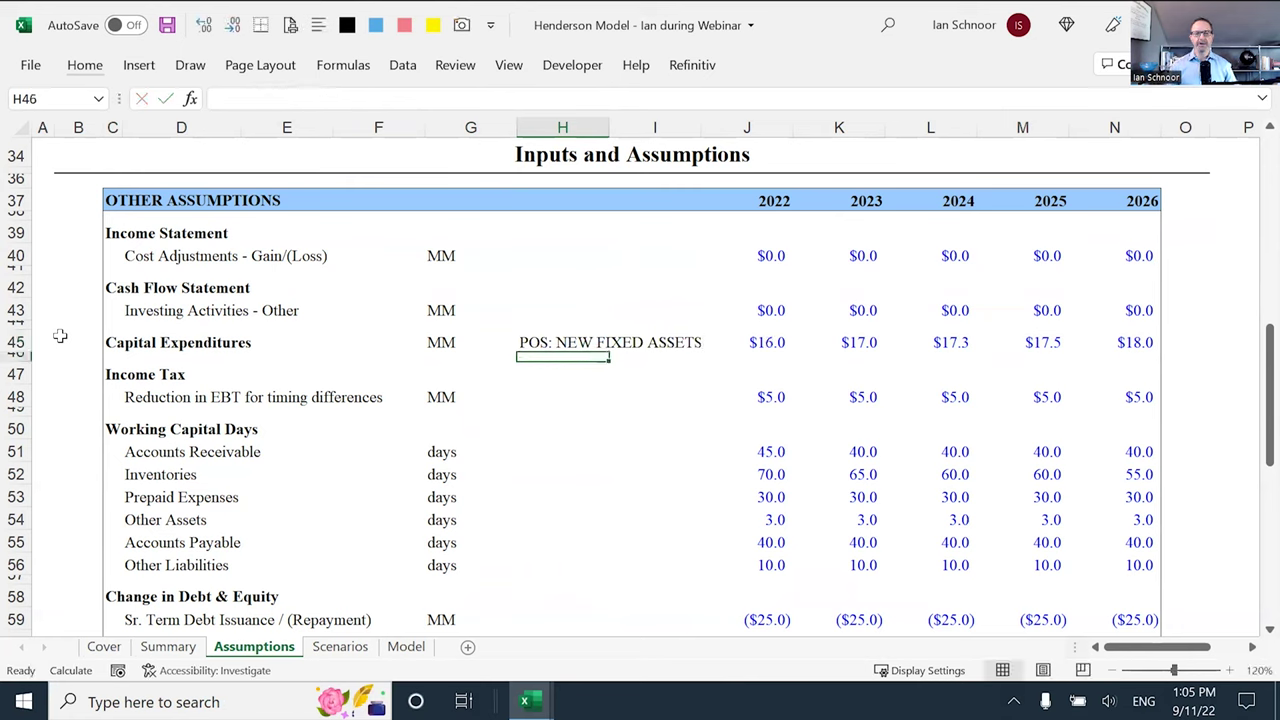
{"action": "key", "text": "Up"}
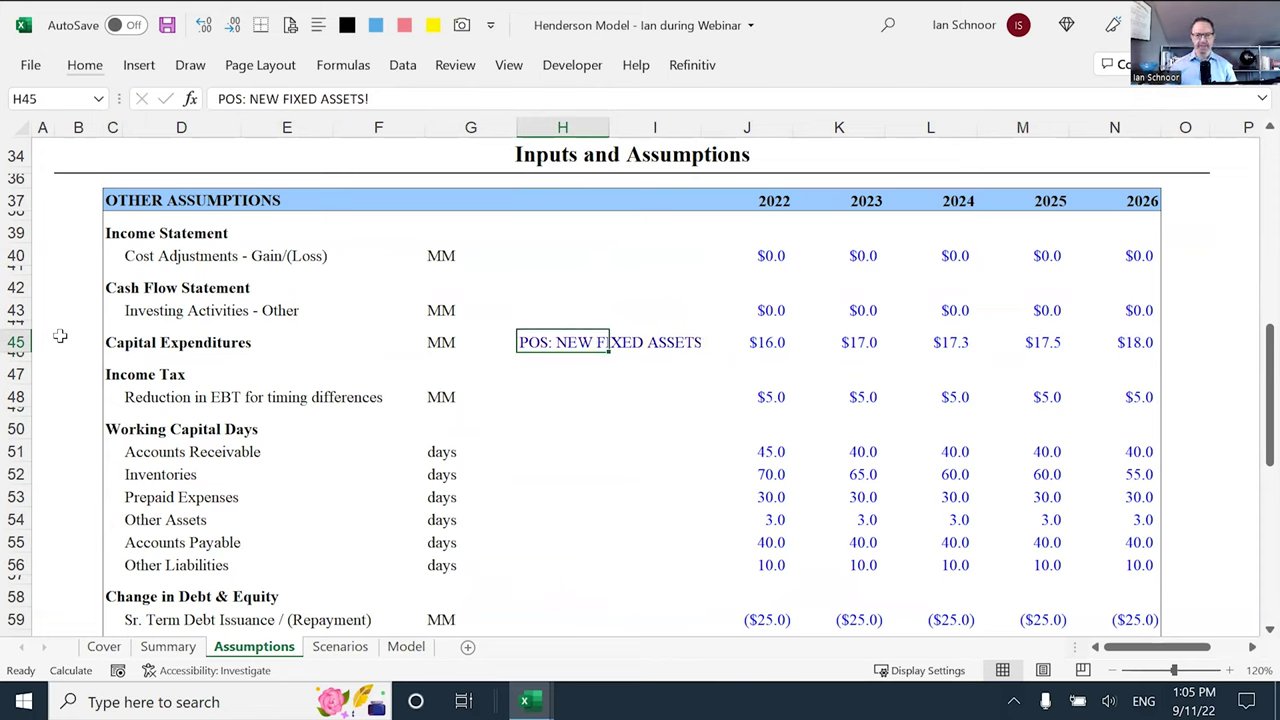
Inspect the 2022 Capital Expenditures entry in J45 and highlight the row's inputs through 2026
{"action": "key", "text": "Right"}
{"action": "key", "text": "Right"}
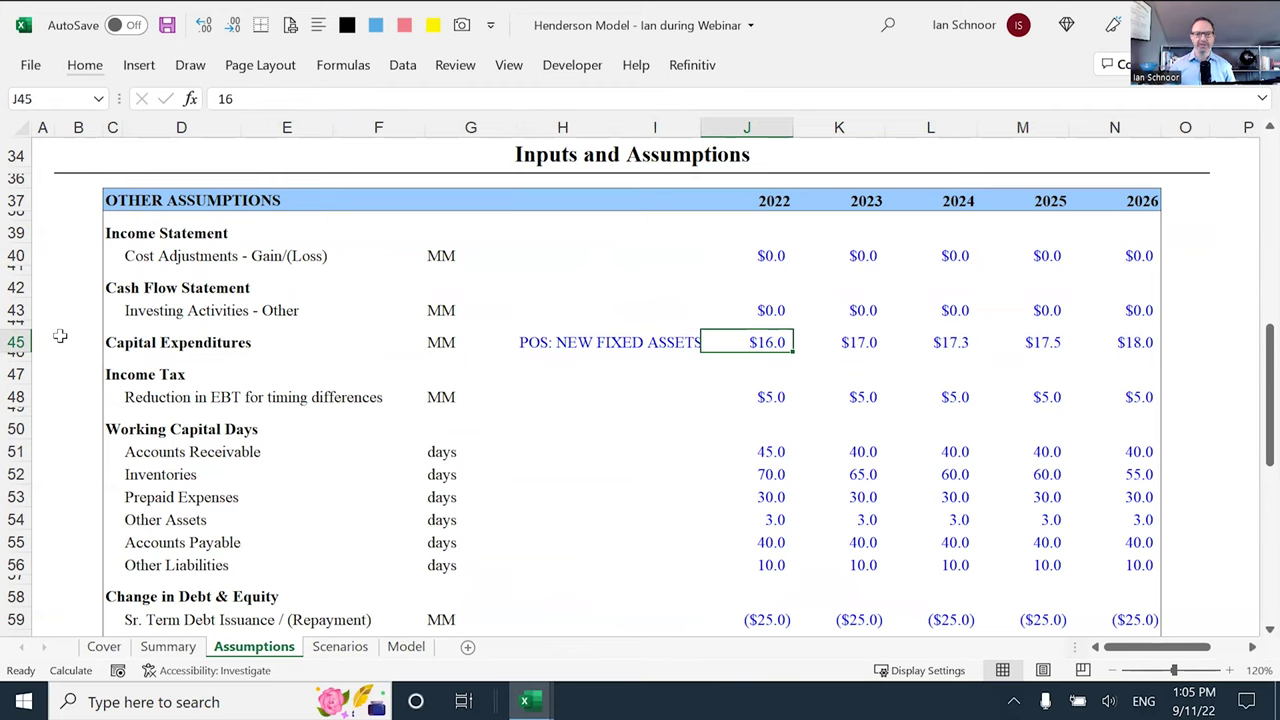
{"action": "key", "text": "F2"}
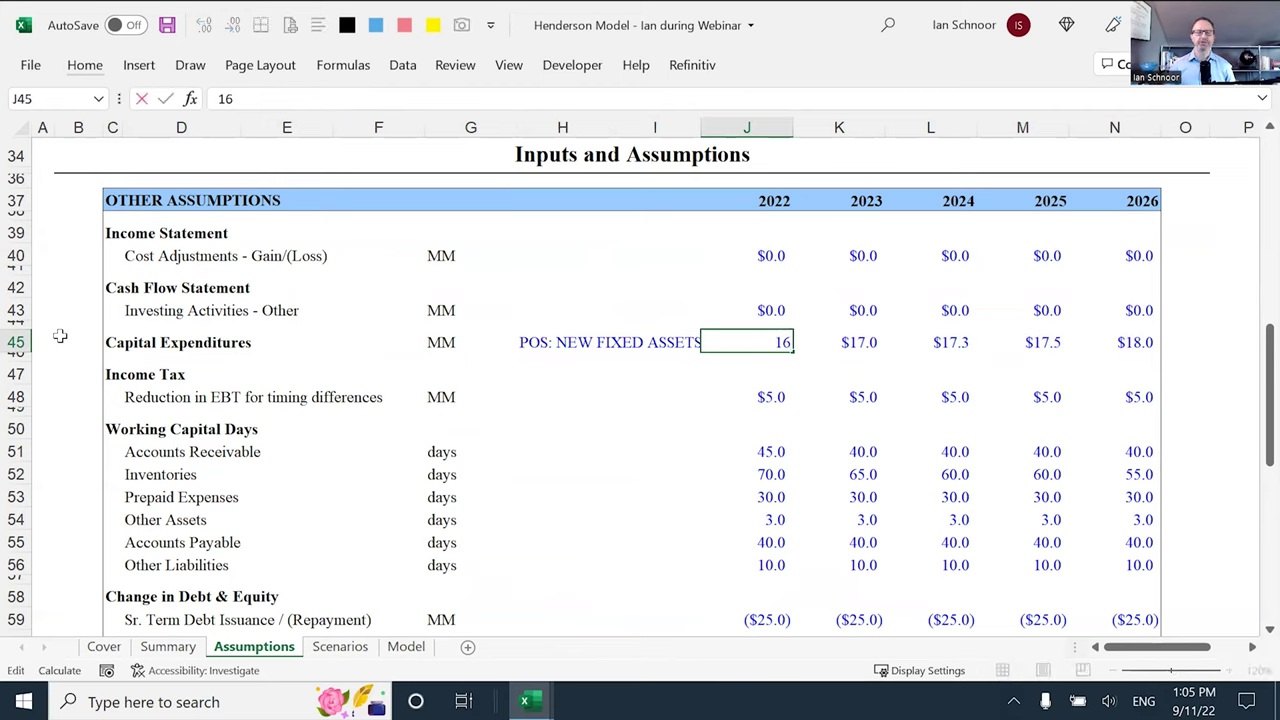
{"action": "key", "text": "Escape"}
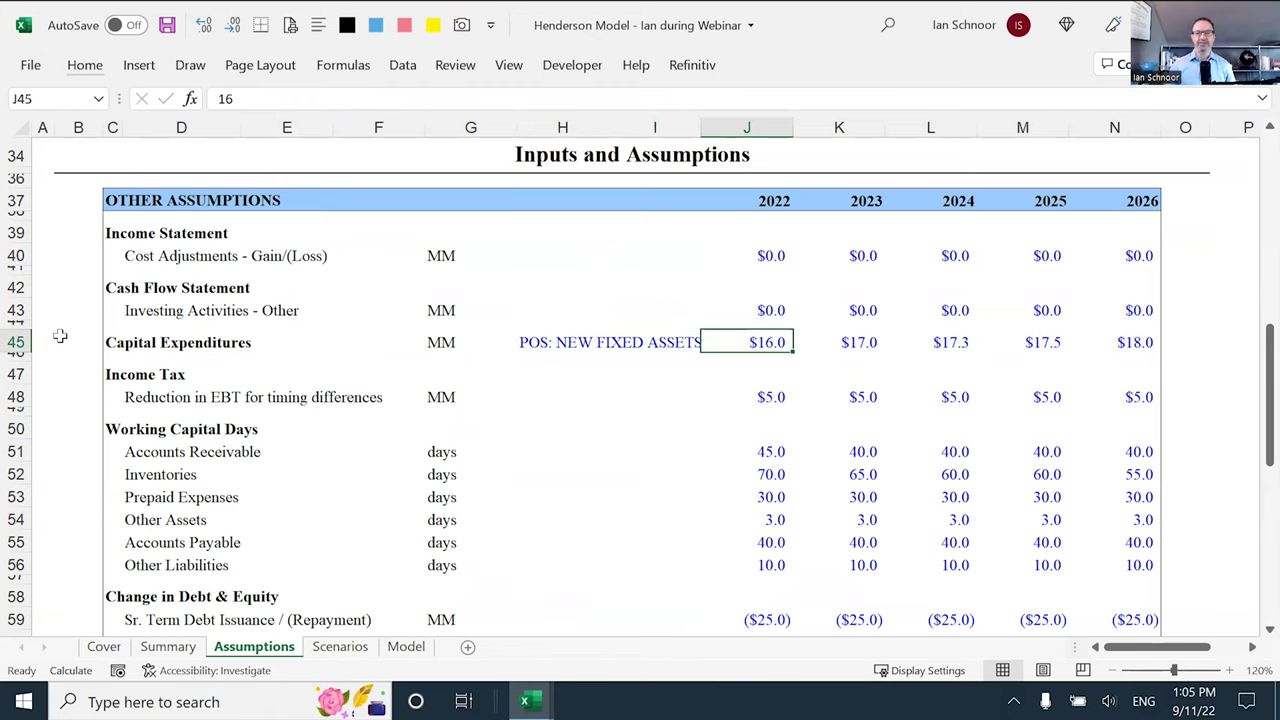
{"action": "key", "text": "Right"}
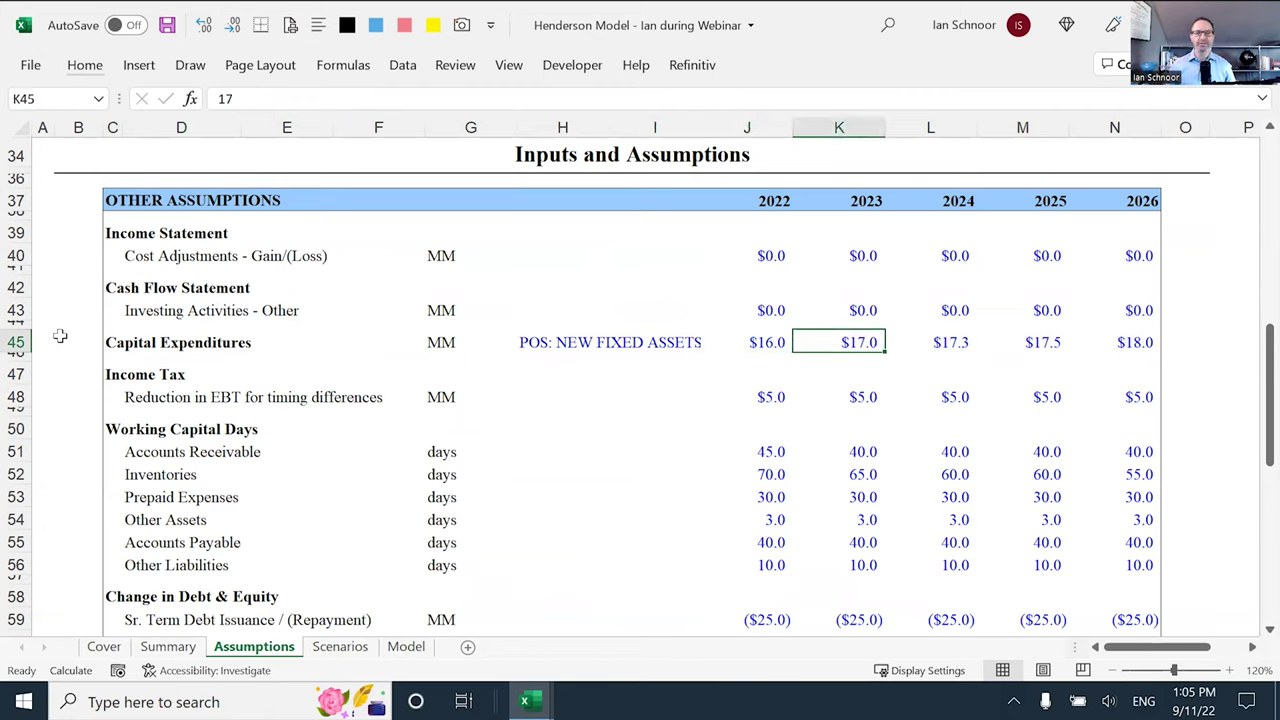
{"action": "key", "text": "Left"}
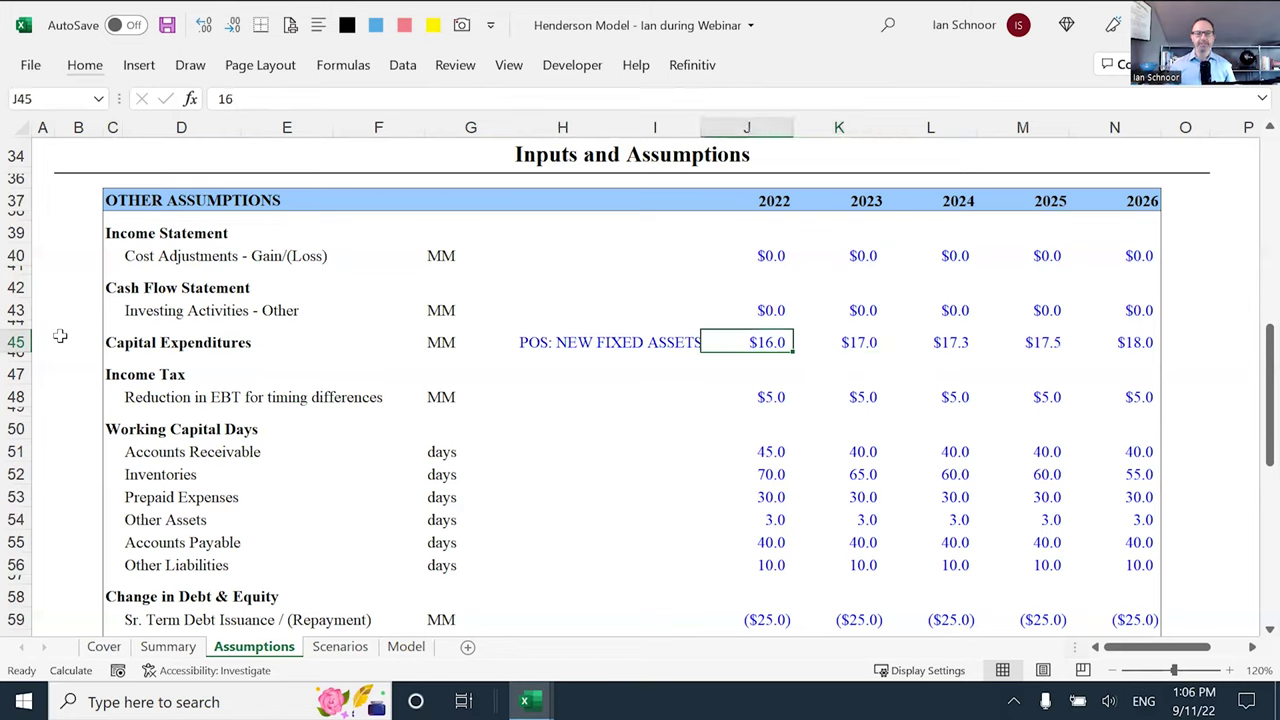
{"action": "key", "text": "shift+Right"}
{"action": "key", "text": "shift+Right"}
{"action": "key", "text": "shift+Right"}
{"action": "key", "text": "shift+Right"}
{"action": "key", "text": "Left"}
{"action": "key", "text": "Left"}
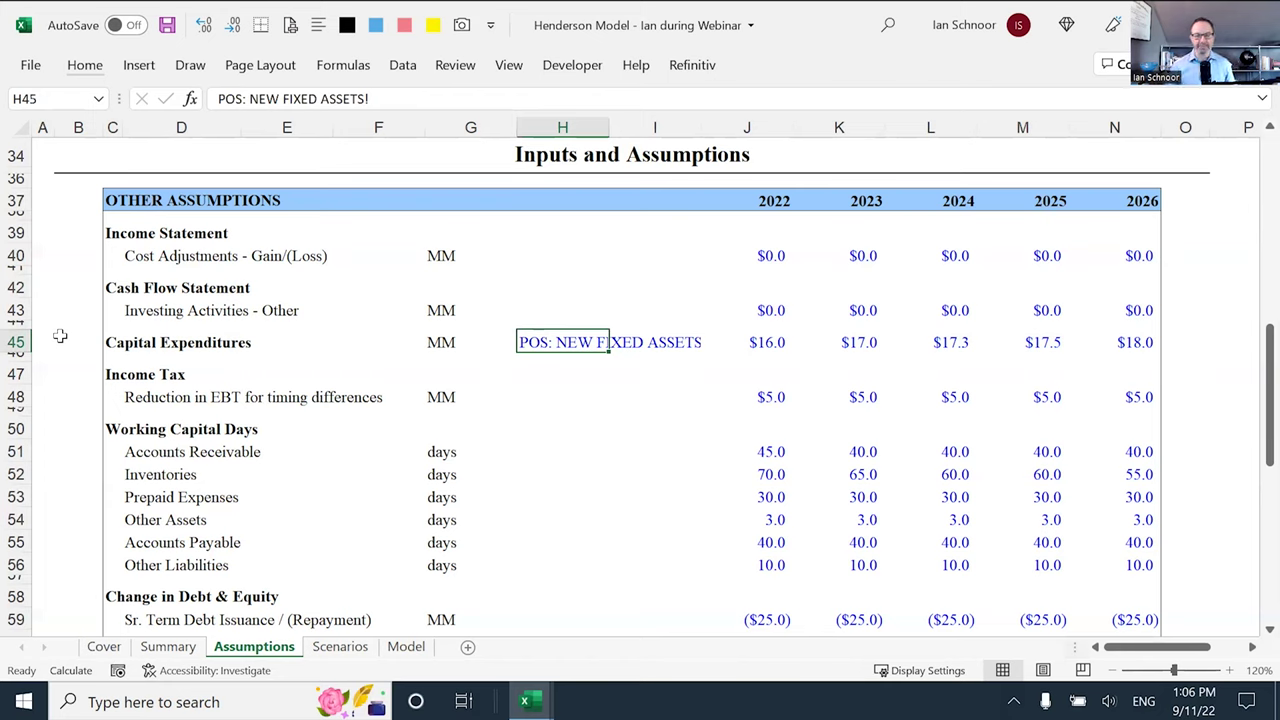
{"action": "key", "text": "Right"}
{"action": "key", "text": "Right"}
{"action": "key", "text": "Right"}
{"action": "key", "text": "Left"}
{"action": "key", "text": "Left"}
{"action": "key", "text": "Left"}
{"action": "key", "text": "Left"}
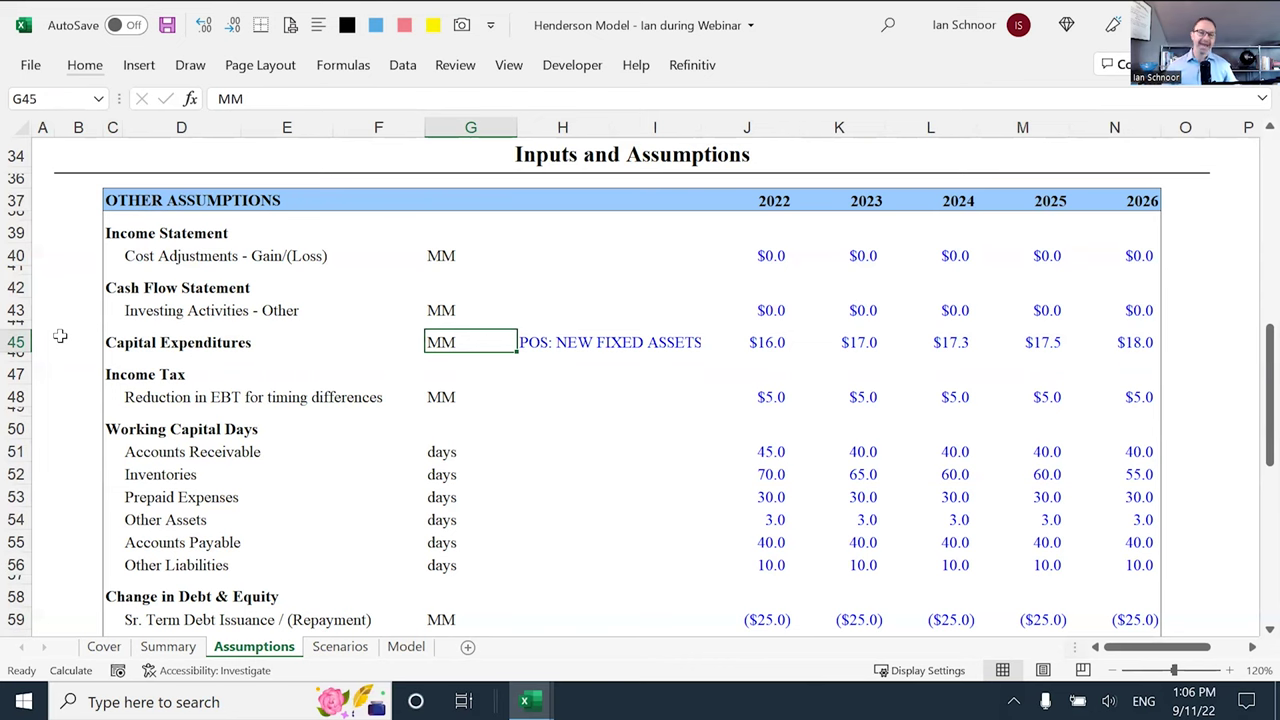
Open the Model sheet and locate the CAPEX line under Investing Activities in the Cash Flow Statement
{"action": "left_click", "coordinate": [405, 647]}
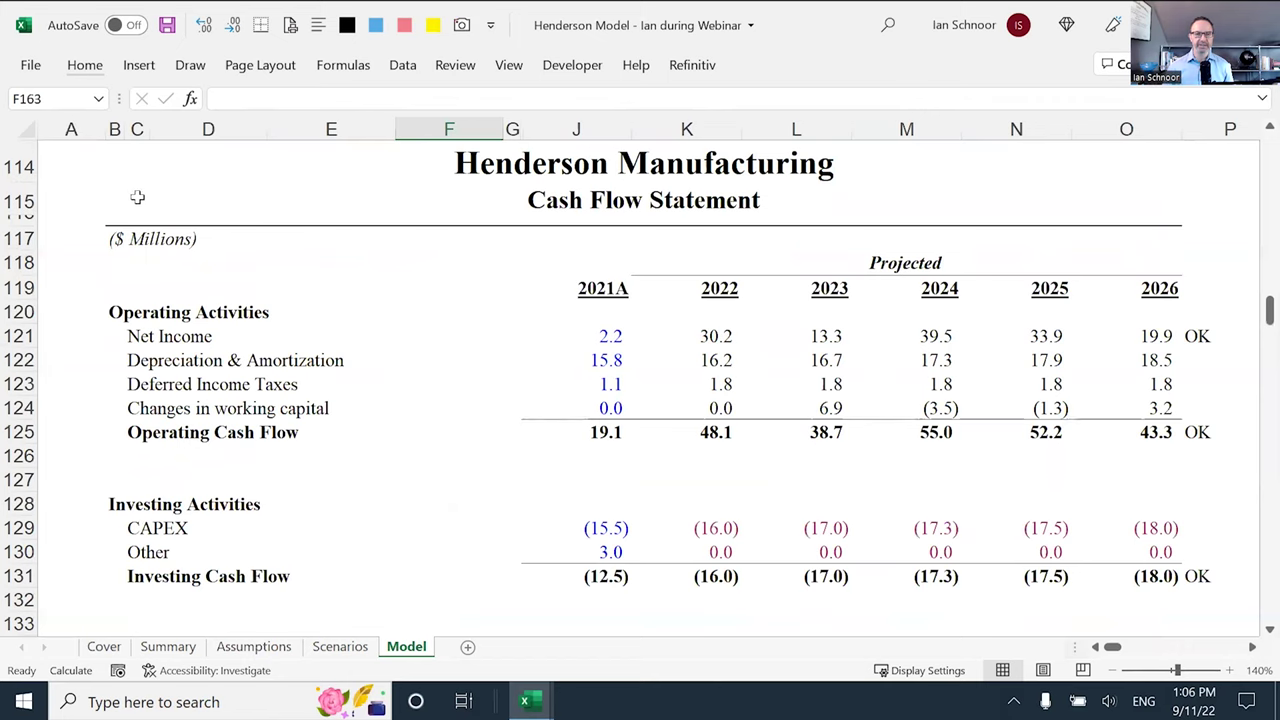
{"action": "left_click", "coordinate": [170, 533]}
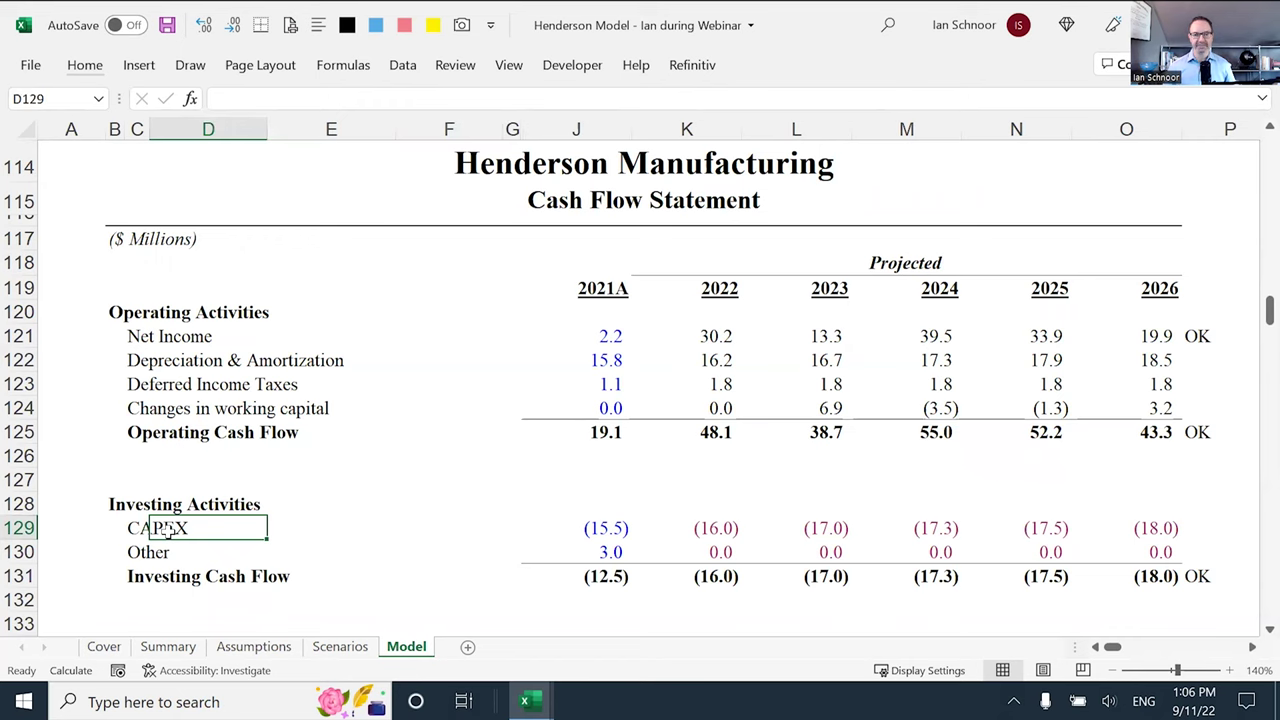
{"action": "scroll", "coordinate": [168, 530], "scroll_direction": "down", "scroll_amount": 1}
{"action": "key", "text": "Left"}
{"action": "key", "text": "shift+Right"}
{"action": "key", "text": "shift+Right"}
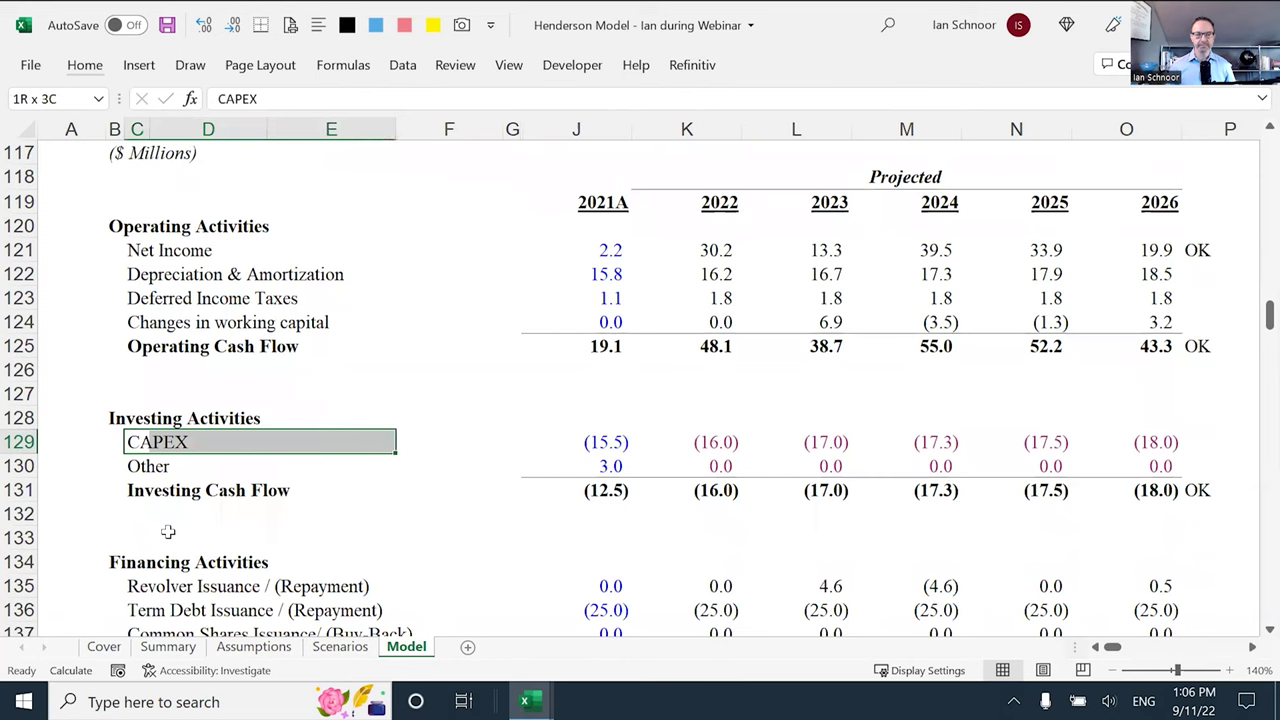
{"action": "key", "text": "shift+Right"}
{"action": "key", "text": "shift+Right"}
{"action": "key", "text": "Right"}
{"action": "key", "text": "Right"}
{"action": "key", "text": "Right"}
{"action": "key", "text": "Right"}
{"action": "key", "text": "Right"}
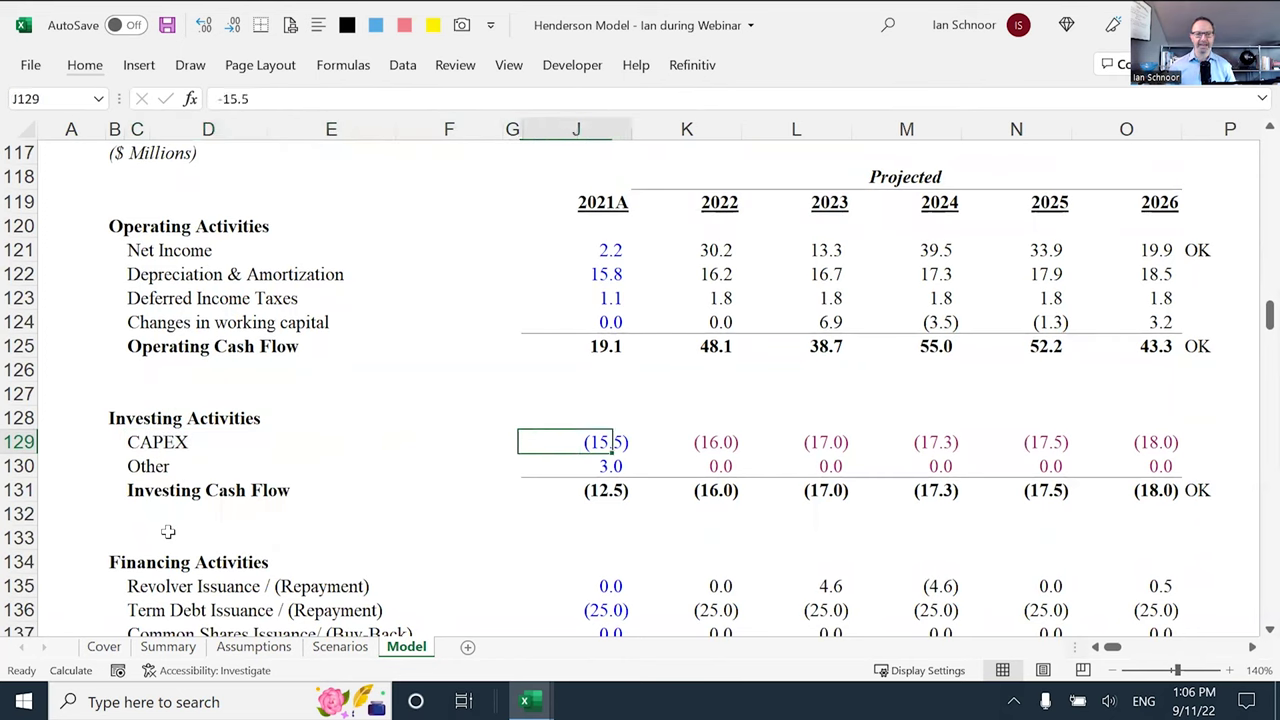
Inspect the 2022 CAPEX formula in K129, checking its Assumptions reference and leading minus sign, and leave it as is
{"action": "key", "text": "Right"}
{"action": "key", "text": "Right"}
{"action": "key", "text": "Left"}
{"action": "key", "text": "F2"}
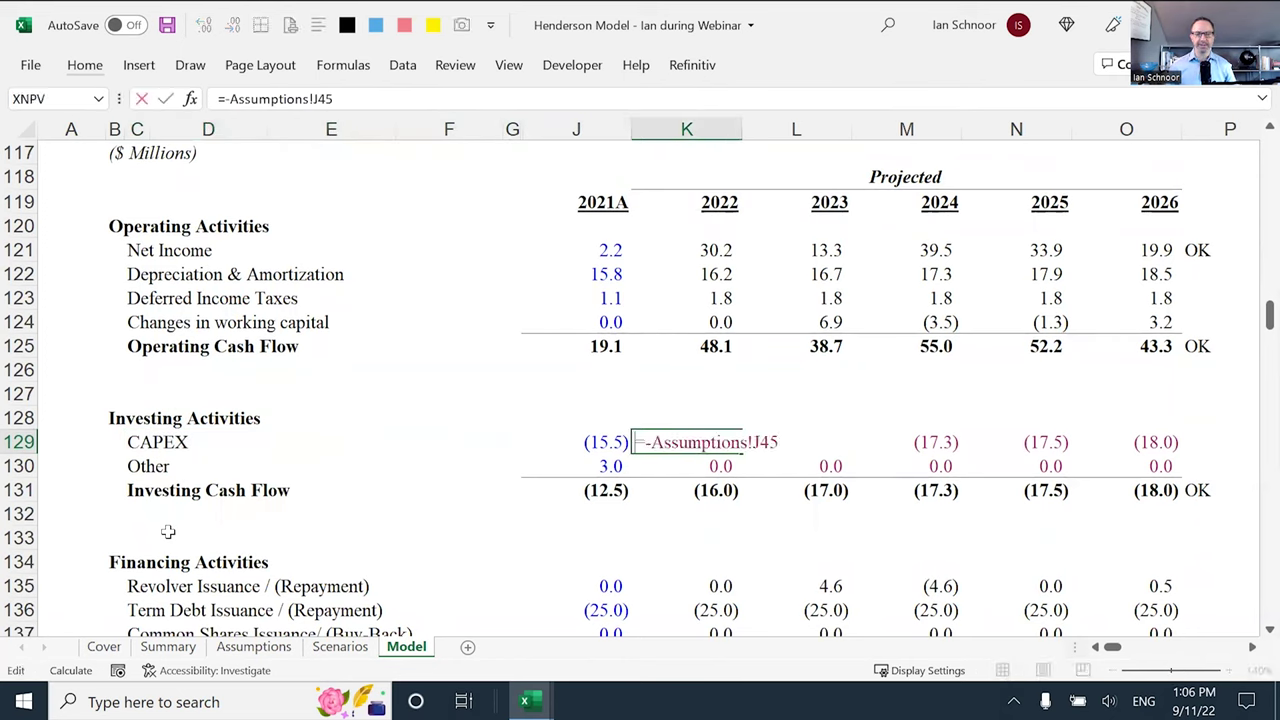
{"action": "key", "text": "ctrl+shift+Left"}
{"action": "key", "text": "ctrl+shift+Left"}
{"action": "key", "text": "ctrl+shift+Left"}
{"action": "key", "text": "ctrl+shift+Left"}
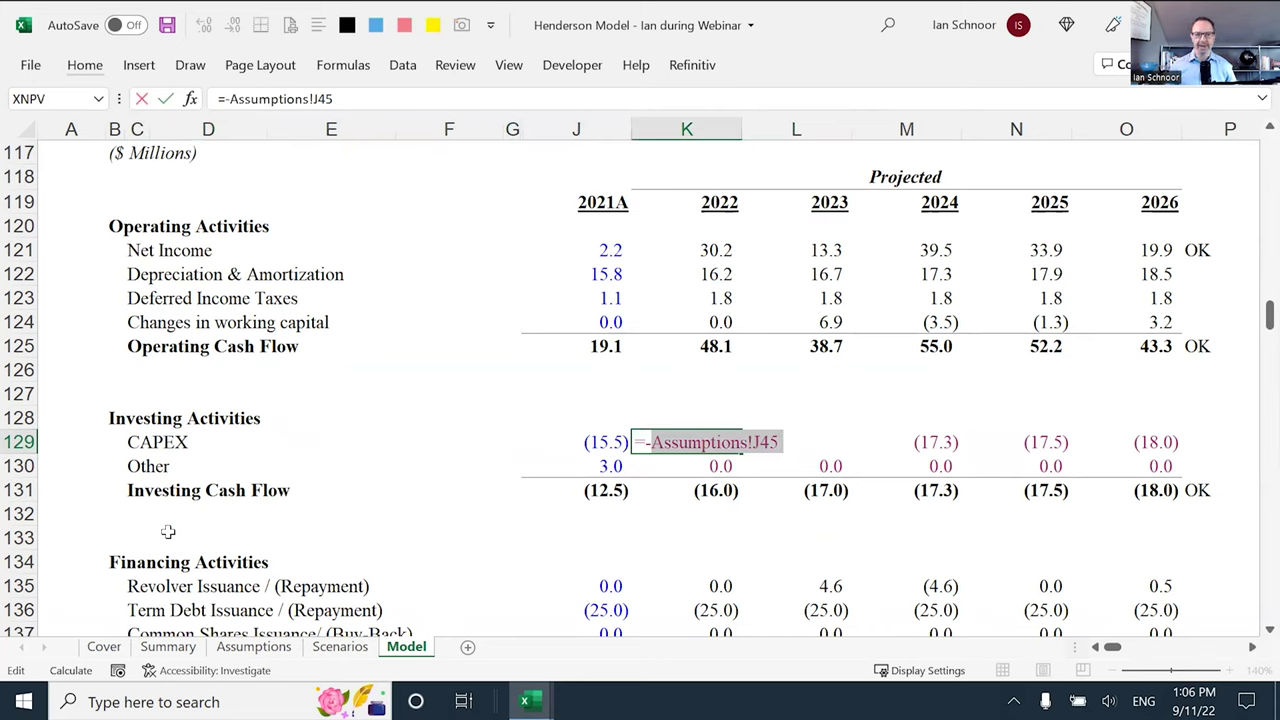
{"action": "key", "text": "Home"}
{"action": "key", "text": "Right"}
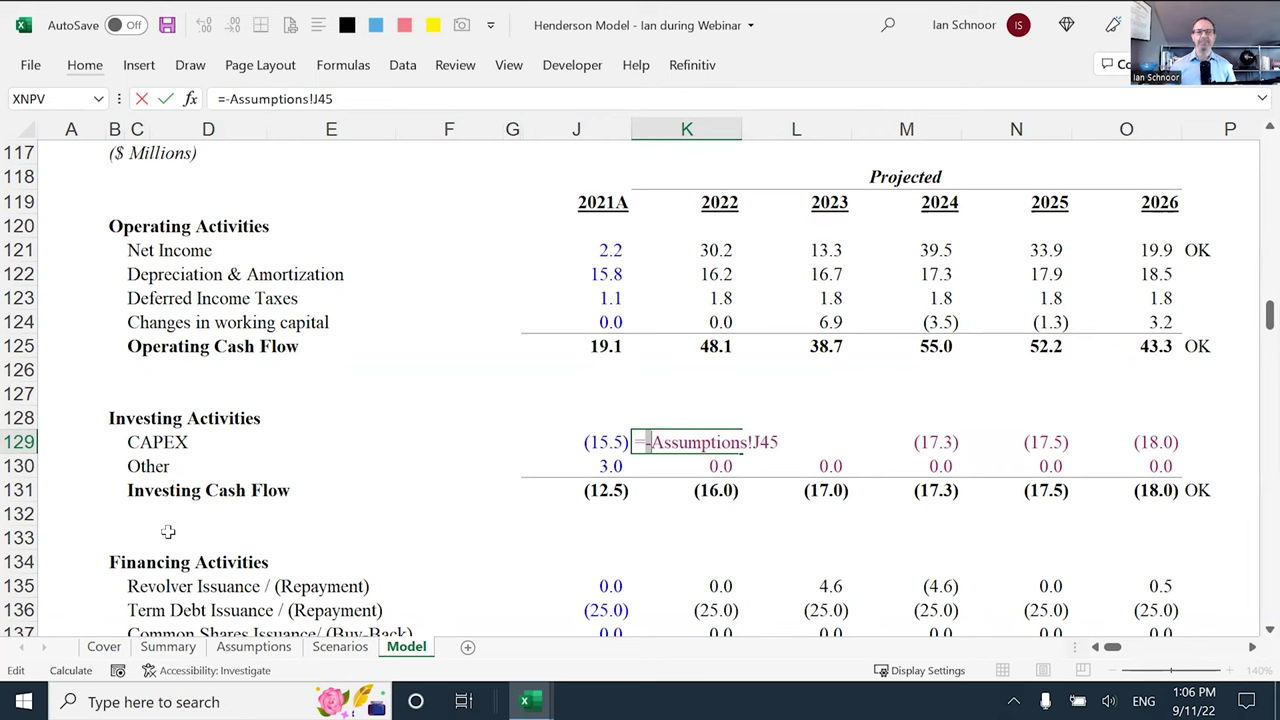
{"action": "key", "text": "Escape"}
Highlight the CAPEX row of the Cash Flow Statement from column E through 2026 to review its signs
{"action": "key", "text": "Left"}
{"action": "key", "text": "Left"}
{"action": "key", "text": "Left"}
{"action": "key", "text": "Left"}
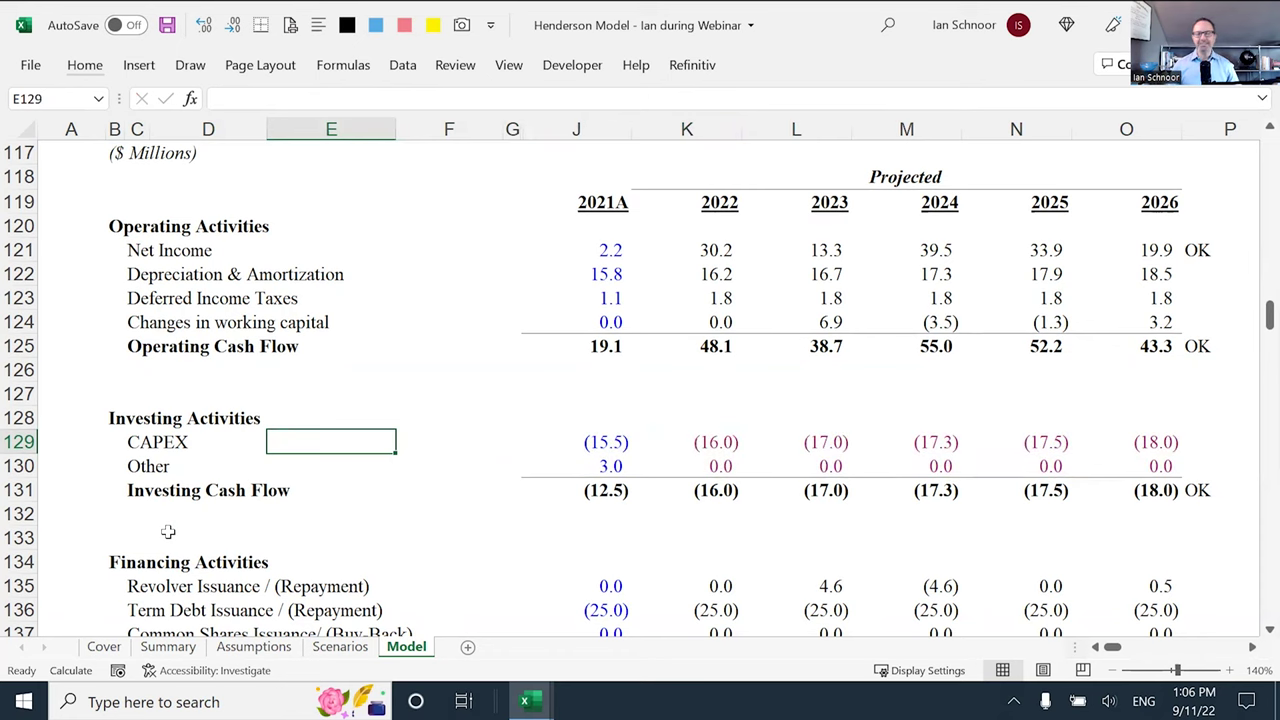
{"action": "key", "text": "shift+Right"}
{"action": "key", "text": "shift+Right"}
{"action": "key", "text": "shift+Right"}
{"action": "key", "text": "shift+Right"}
{"action": "key", "text": "shift+Right"}
{"action": "key", "text": "shift+Right"}
{"action": "key", "text": "shift+Right"}
{"action": "key", "text": "shift+Right"}
{"action": "key", "text": "shift+Right"}
{"action": "key", "text": "shift+Right"}
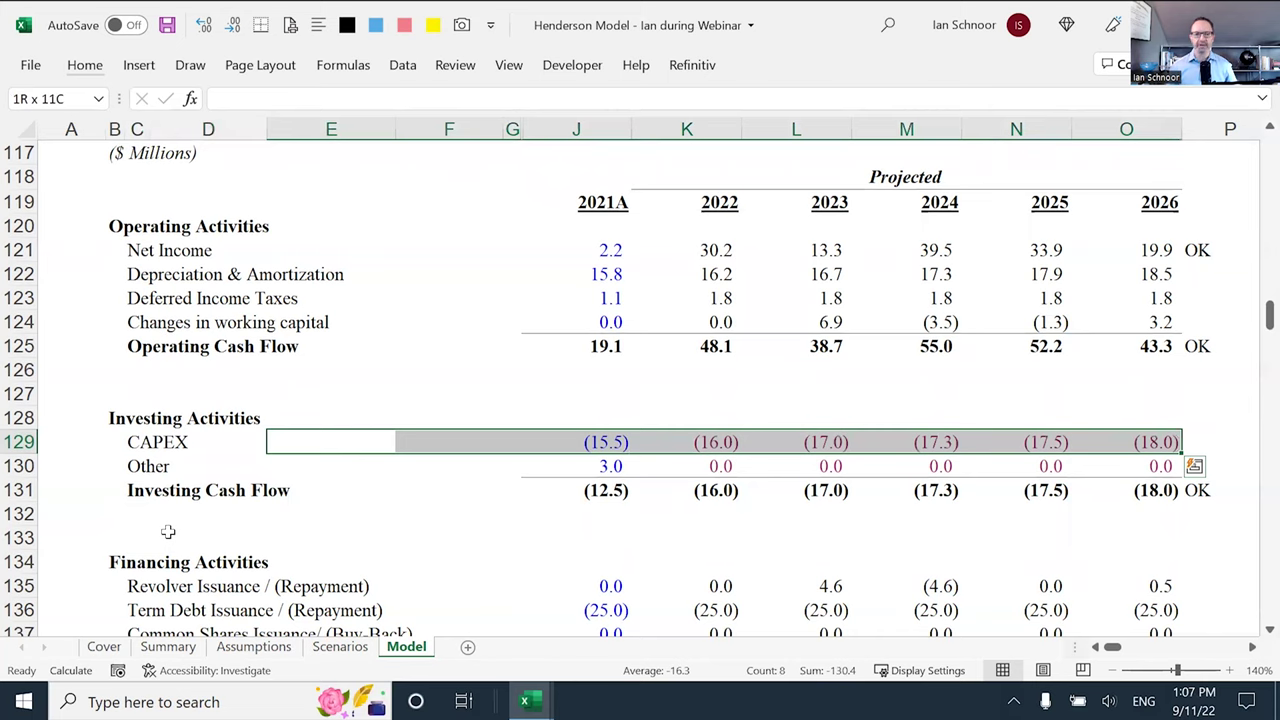
Enter the note "NEG: CASH OUTFLOW!" in E129 beside the CAPEX label and make it bold
{"action": "key", "text": "Left"}
{"action": "key", "text": "Right"}
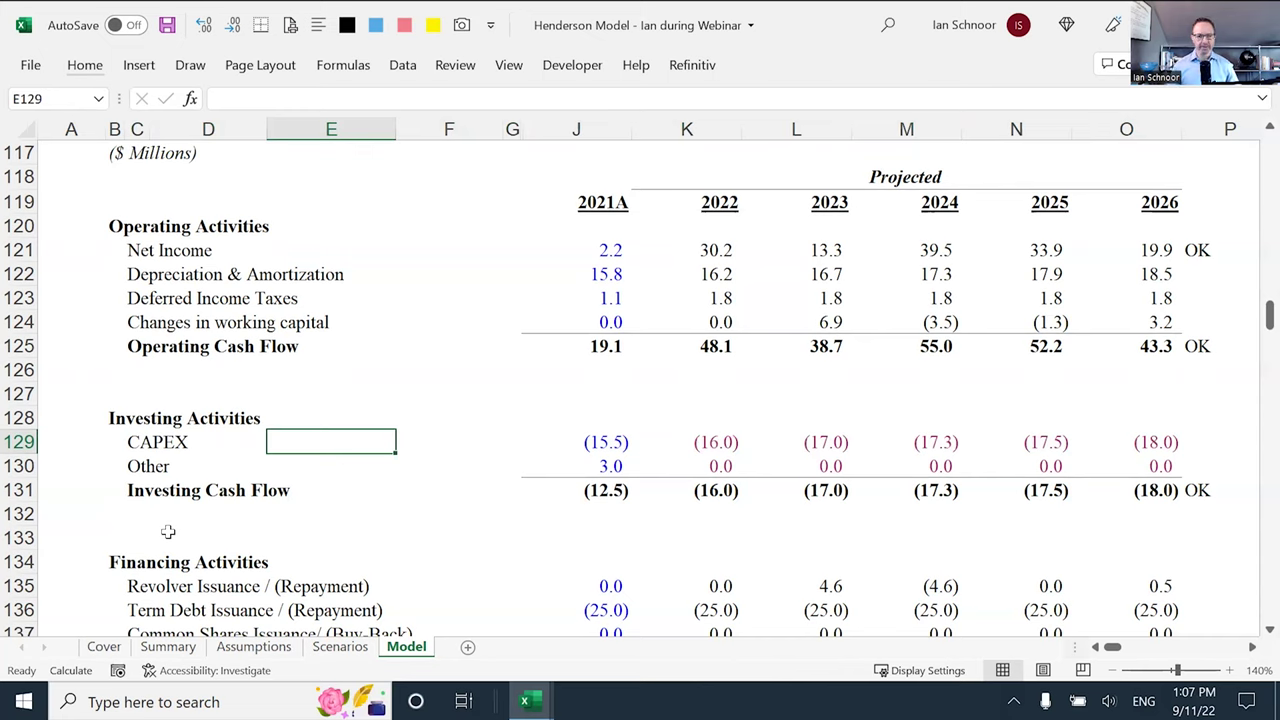
{"action": "type", "text": "NEG: "}
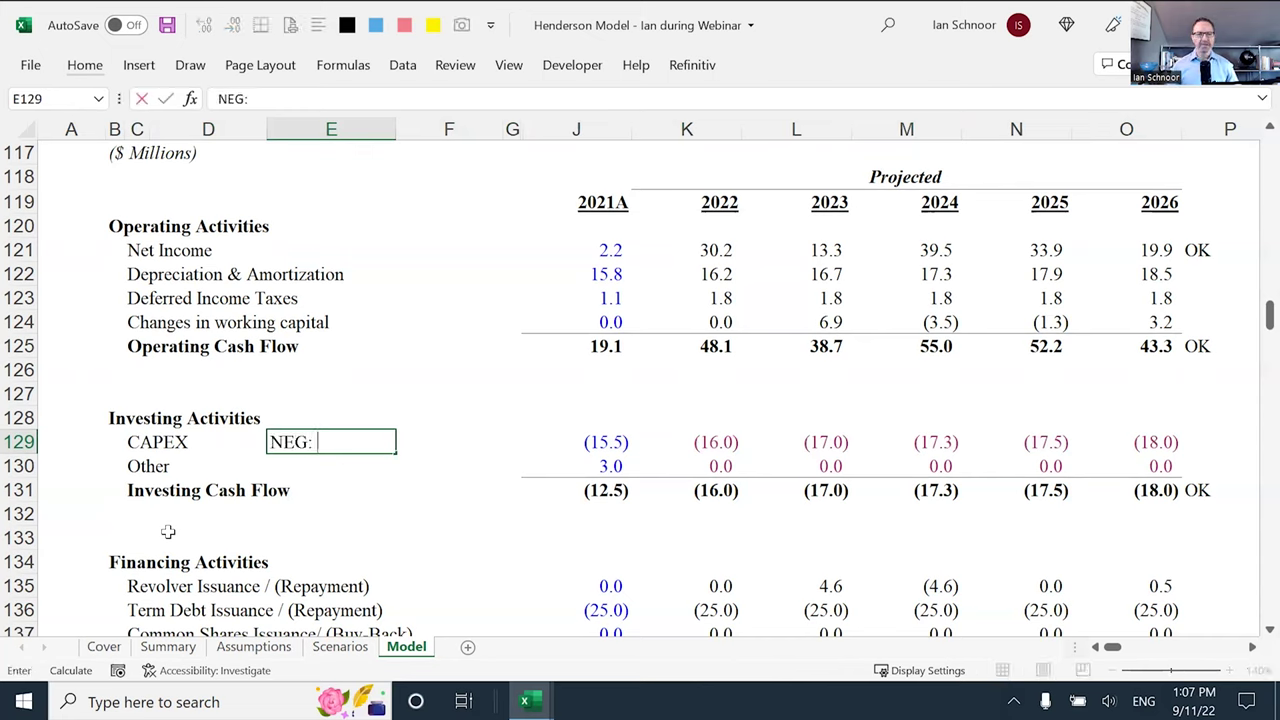
{"action": "type", "text": "CASH OUTLFO"}
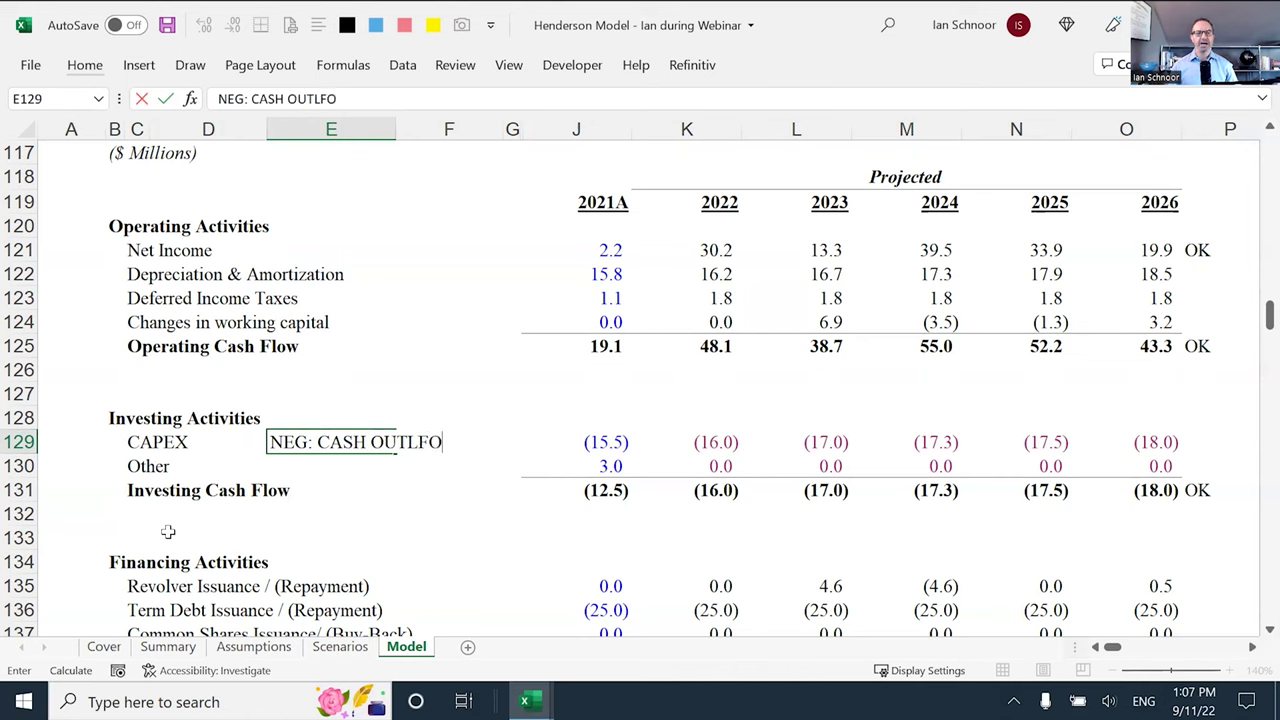
{"action": "key", "text": "BackSpace"}
{"action": "key", "text": "BackSpace"}
{"action": "key", "text": "BackSpace"}
{"action": "type", "text": "FLOW!"}
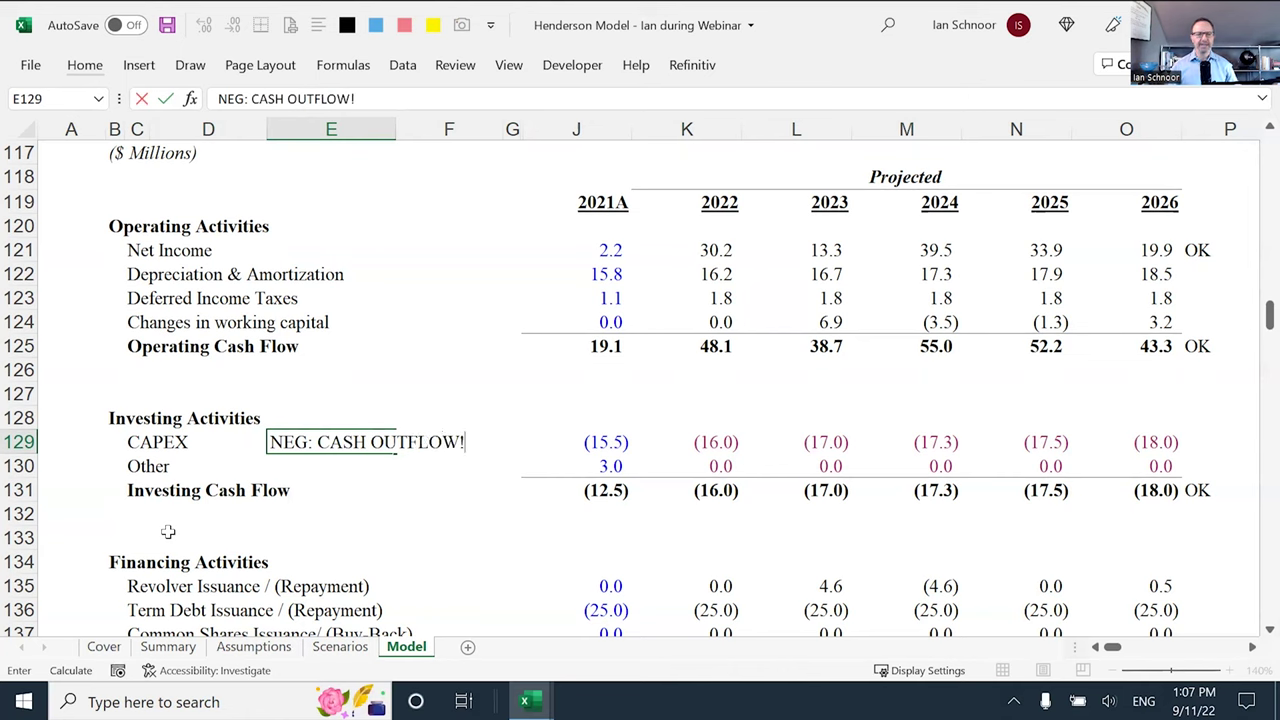
{"action": "key", "text": "Return"}
{"action": "key", "text": "Up"}
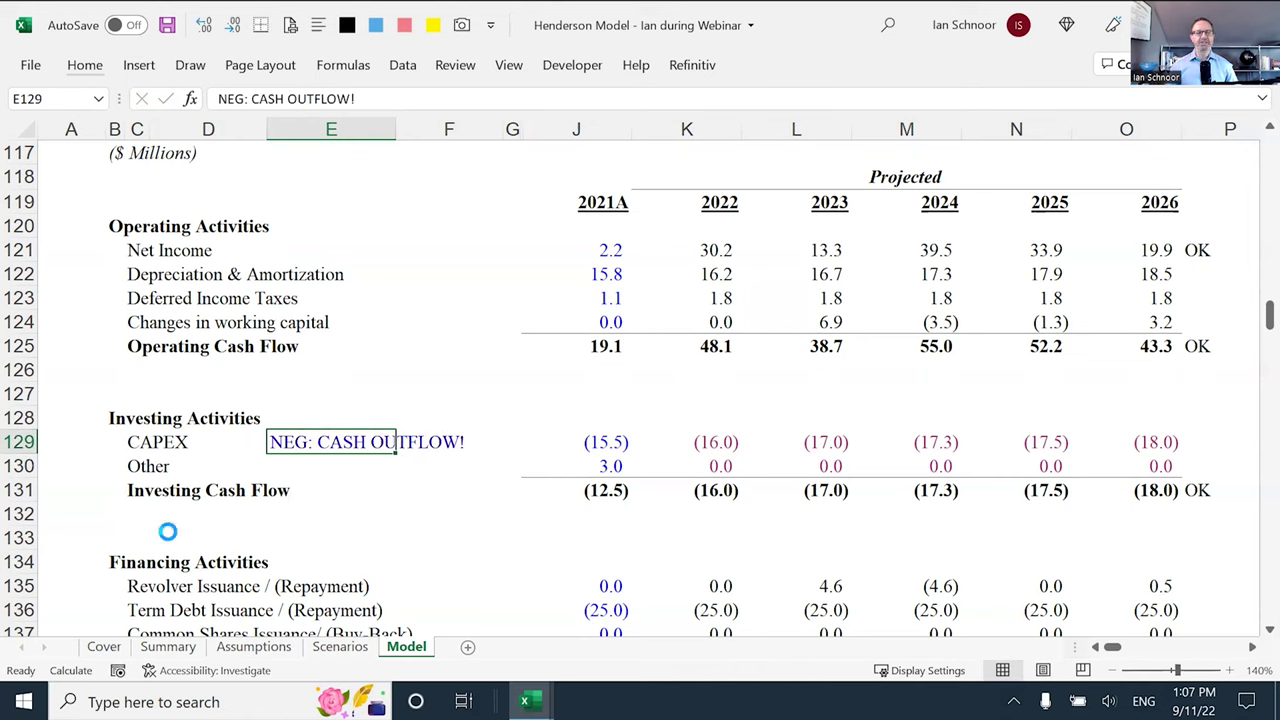
{"action": "key", "text": "ctrl+b"}
Highlight the projected CAPEX figures under Investing Activities to review their signs
{"action": "key", "text": "Up"}
{"action": "key", "text": "Up"}
{"action": "key", "text": "Right"}
{"action": "key", "text": "Right"}
{"action": "key", "text": "Right"}
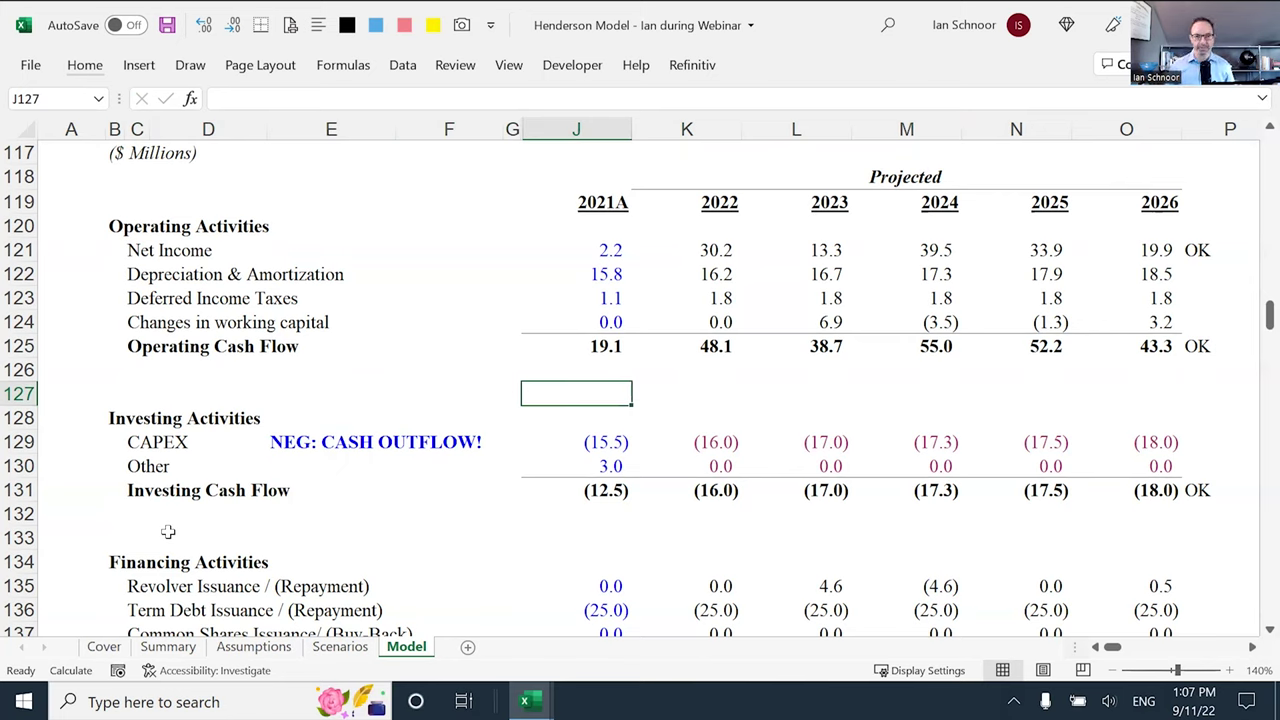
{"action": "key", "text": "Right"}
{"action": "key", "text": "Down"}
{"action": "key", "text": "shift+Down"}
{"action": "key", "text": "shift+Right"}
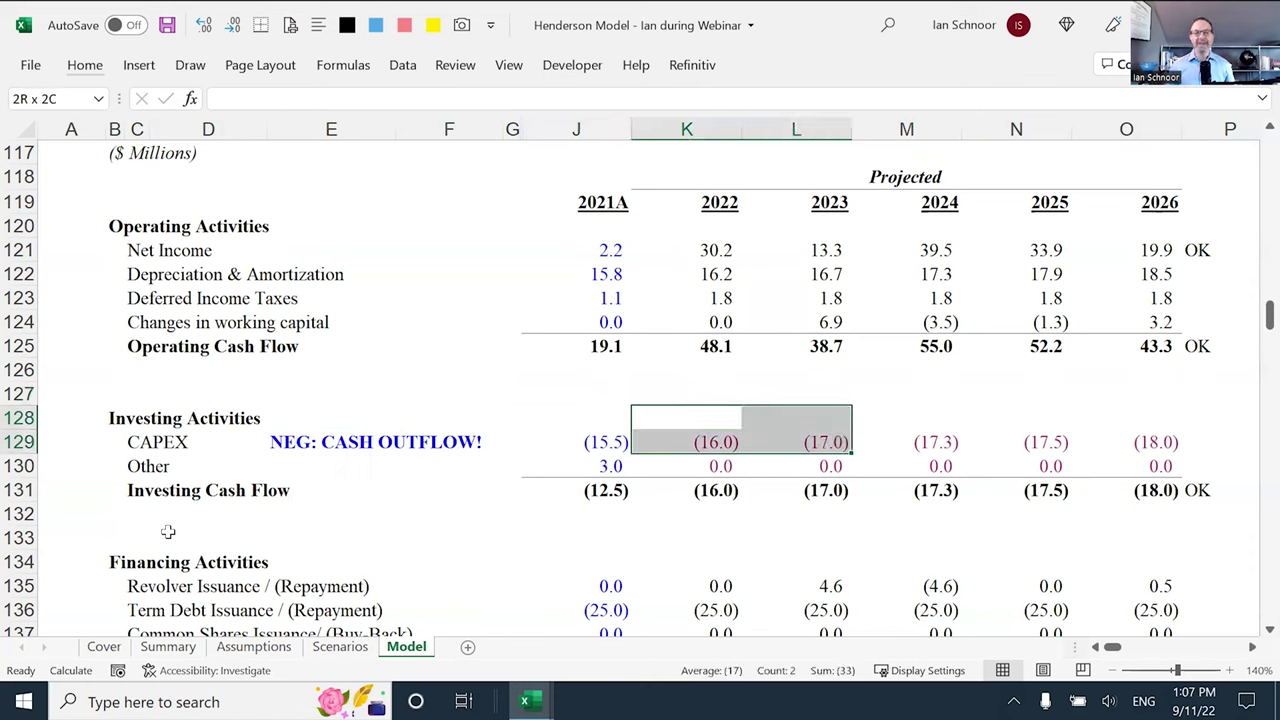
{"action": "key", "text": "shift+Right"}
{"action": "key", "text": "shift+Right"}
{"action": "key", "text": "shift+Right"}
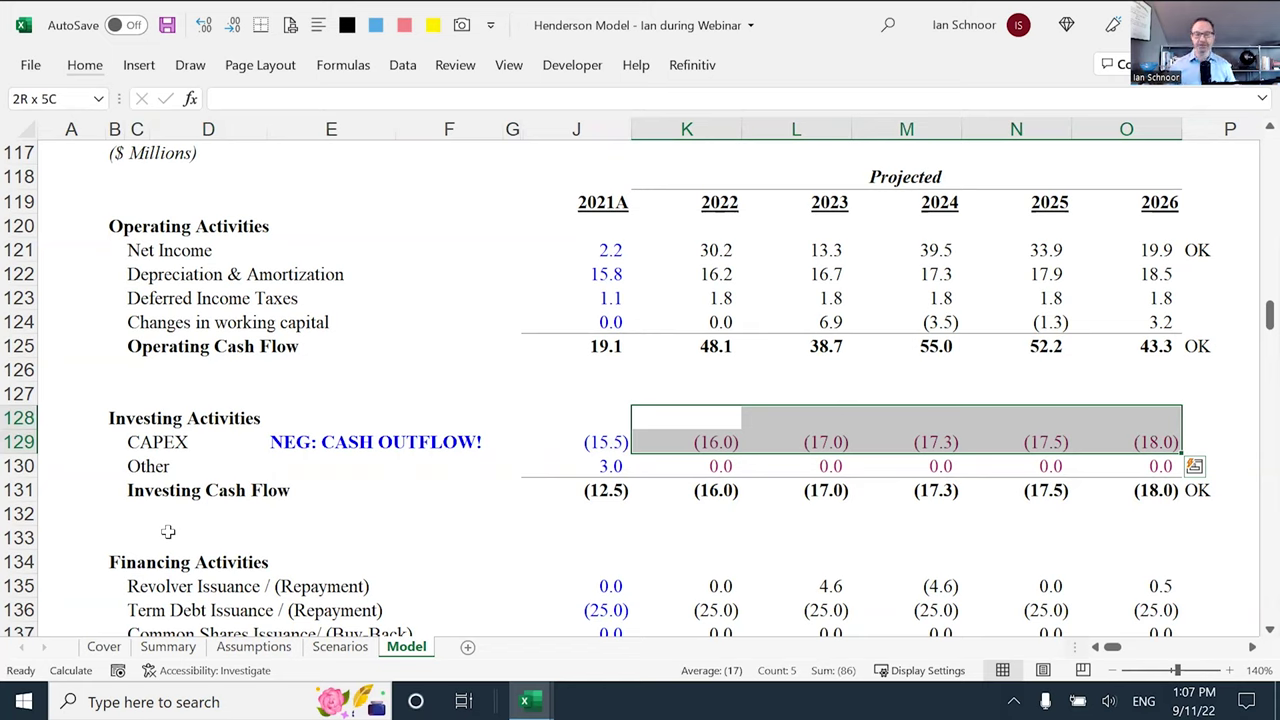
{"action": "key", "text": "Up"}
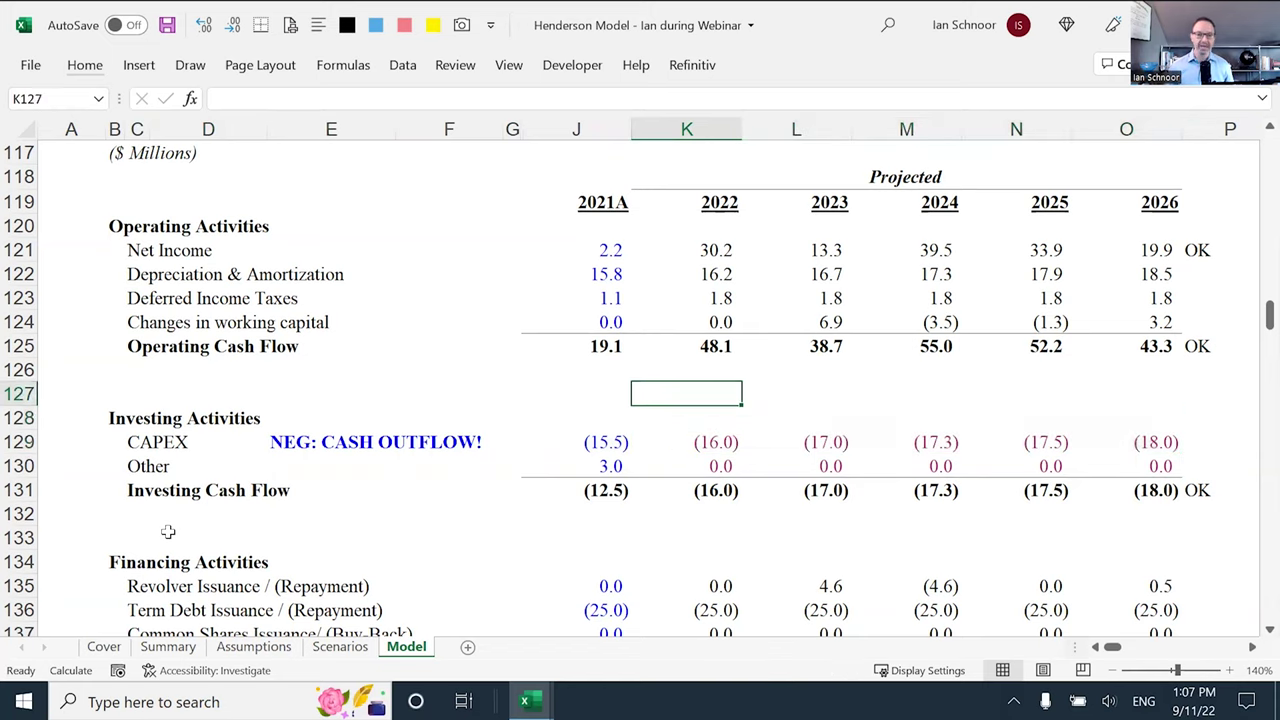
{"action": "key", "text": "Down"}
{"action": "key", "text": "shift+Down"}
{"action": "key", "text": "shift+Right"}
{"action": "key", "text": "shift+Right"}
{"action": "key", "text": "shift+Right"}
{"action": "key", "text": "Return"}
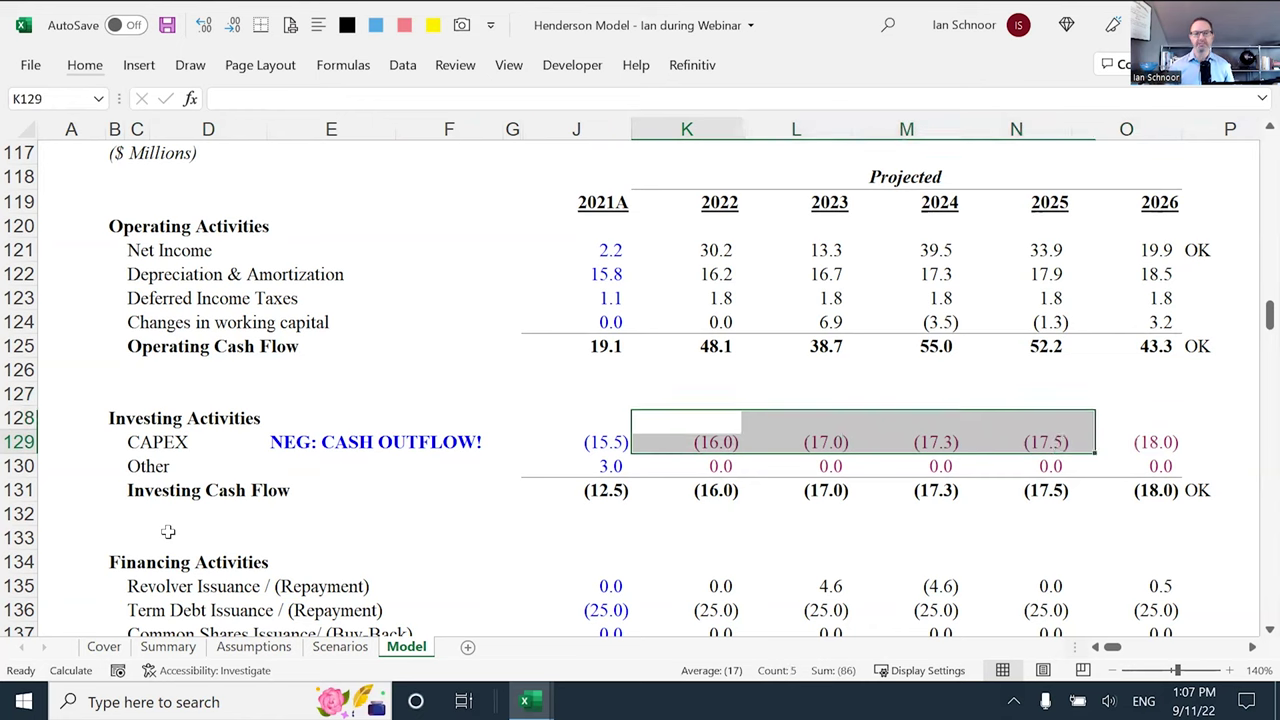
Inspect the 2022 CAPEX formula in K129, keeping it as =-Assumptions!J45
{"action": "key", "text": "F2"}
{"action": "key", "text": "Home"}
{"action": "key", "text": "Right"}
{"action": "key", "text": "Delete"}
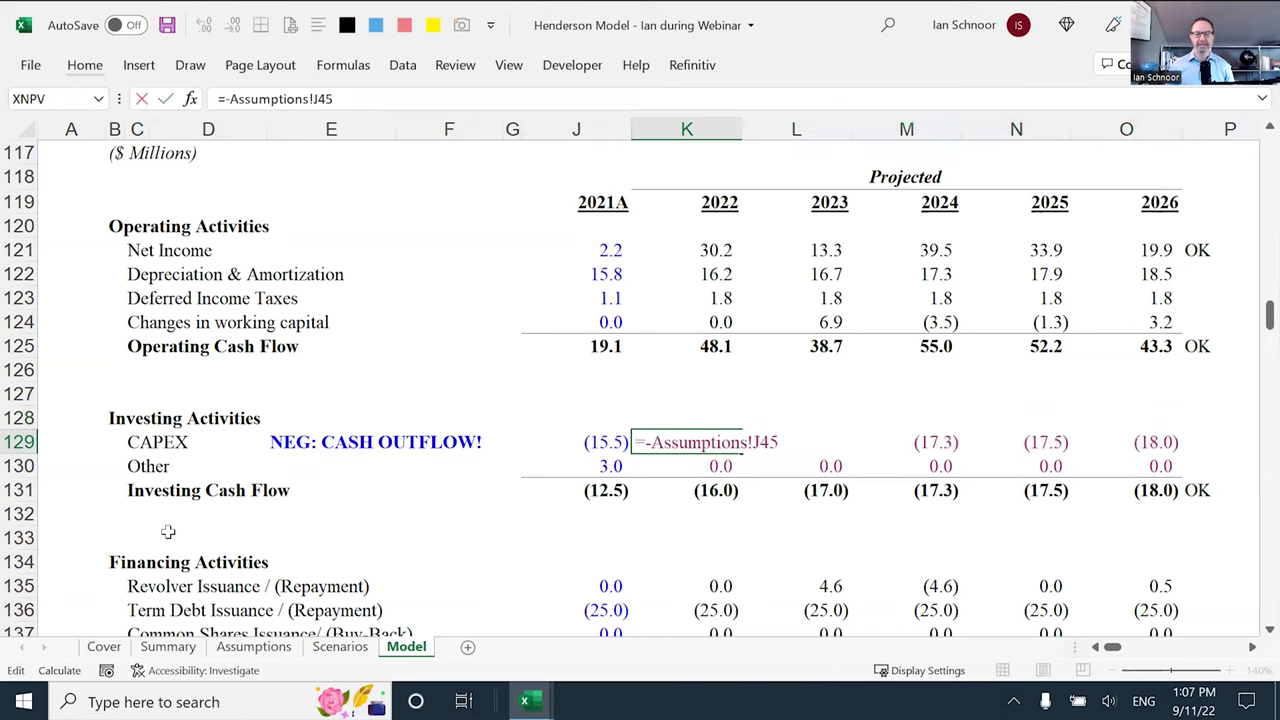
{"action": "key", "text": "ctrl+Return"}
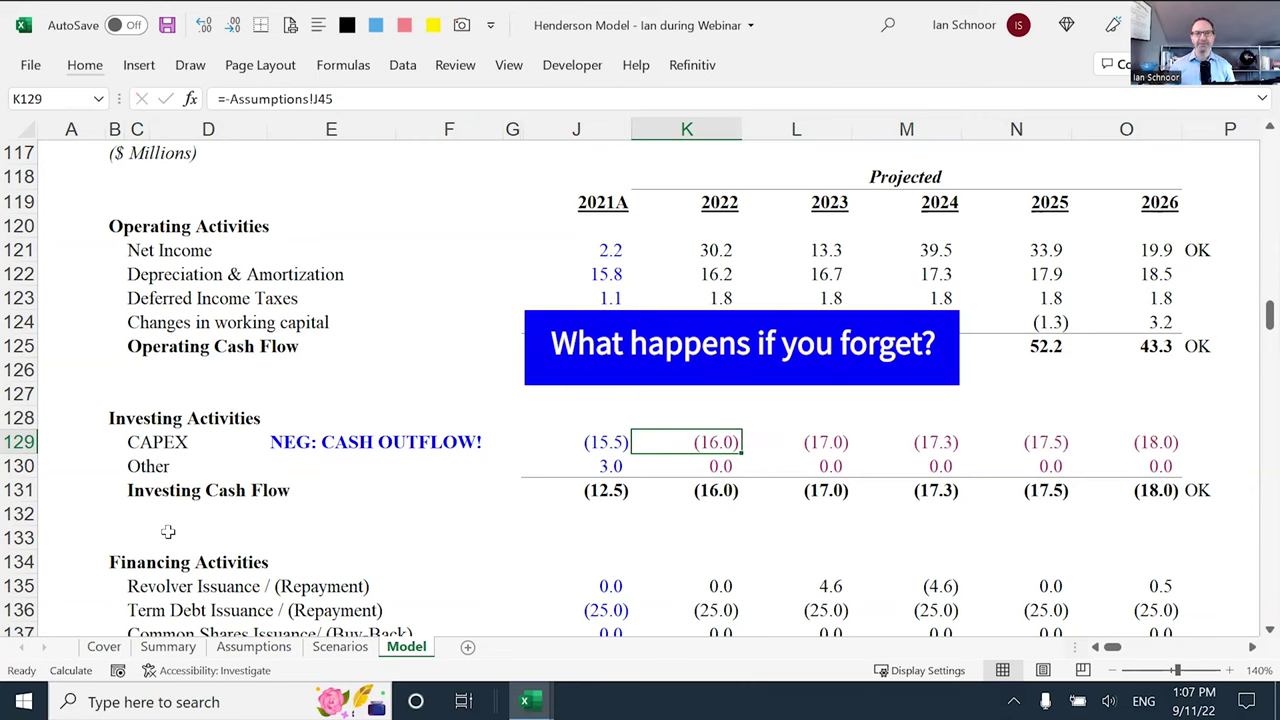
Remove the leading minus sign from the 2022 CAPEX formula in K129 so it reads =Assumptions!J45
{"action": "key", "text": "F2"}
{"action": "key", "text": "Home"}
{"action": "key", "text": "Right"}
{"action": "key", "text": "Delete"}
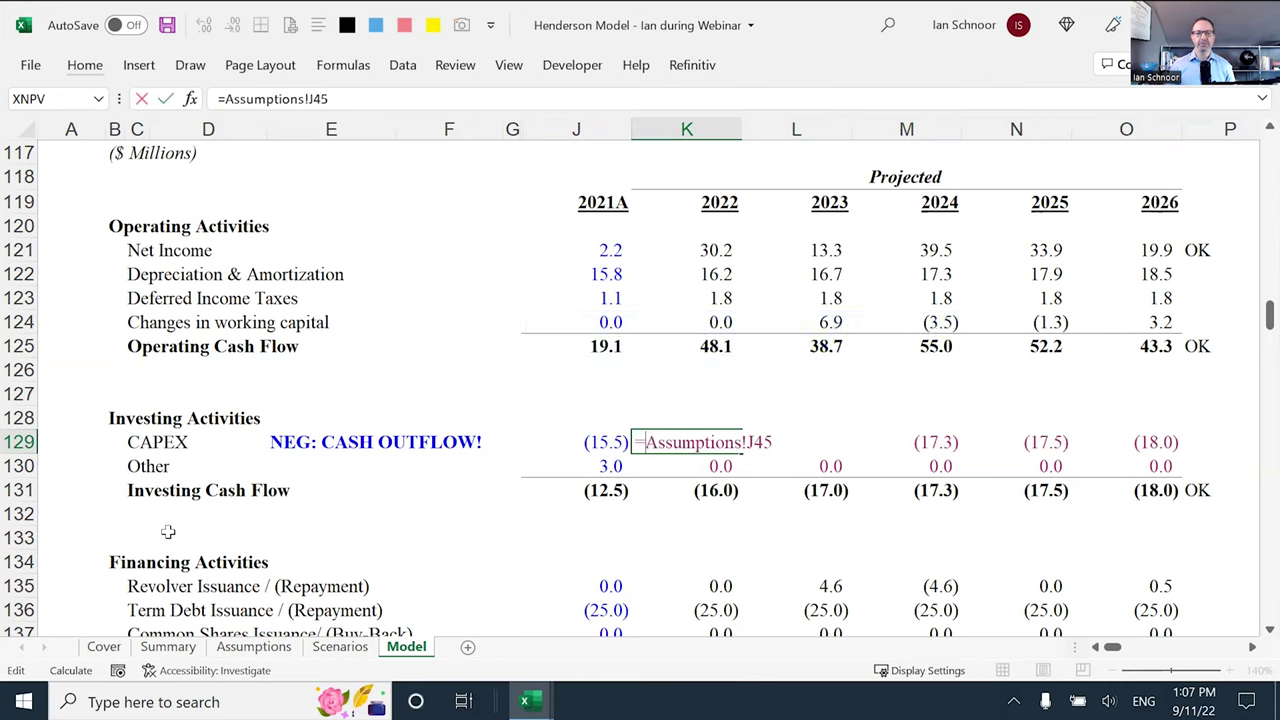
{"action": "key", "text": "ctrl+Return"}
{"action": "key", "text": "shift+Right"}
{"action": "key", "text": "shift+Right"}
{"action": "key", "text": "shift+Right"}
{"action": "key", "text": "shift+Right"}
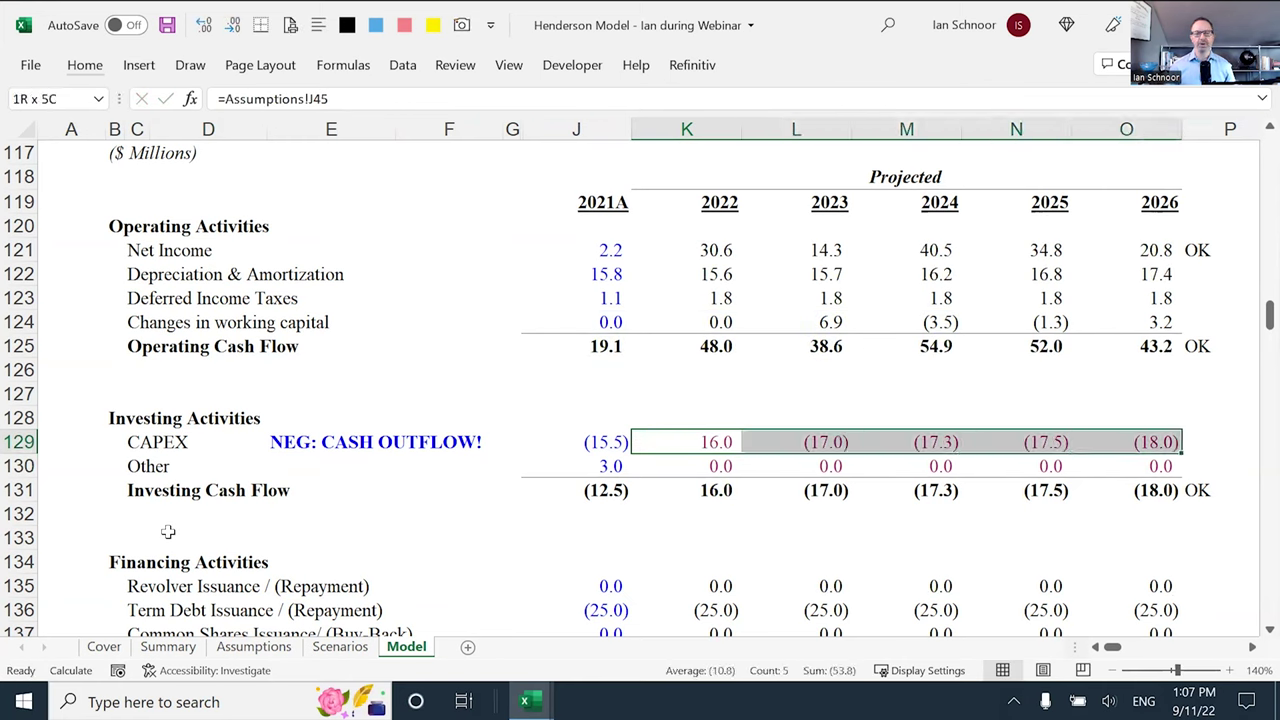
{"action": "key", "text": "F2"}
{"action": "key", "text": "Home"}
{"action": "key", "text": "Right"}
{"action": "key", "text": "Right"}
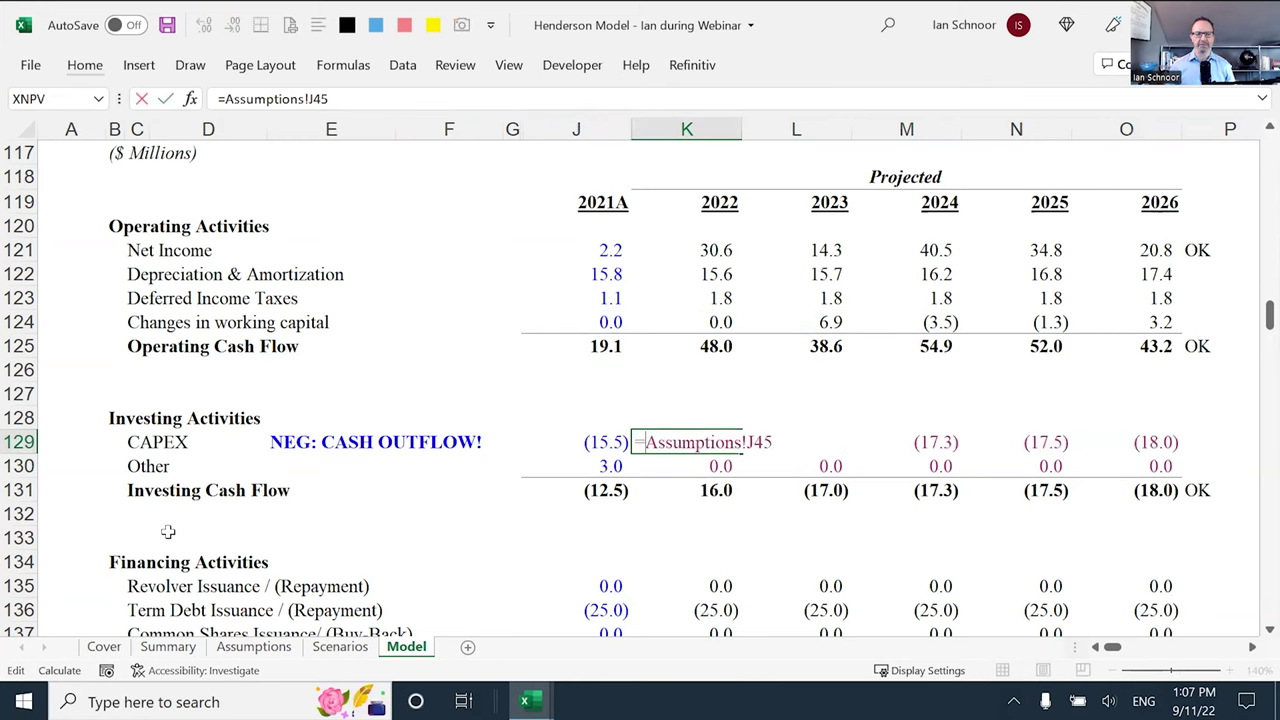
{"action": "key", "text": "Escape"}
Copy the 2022 CAPEX formula from K129 across the row through 2026 in column O
{"action": "key", "text": "shift+Right"}
{"action": "key", "text": "shift+Right"}
{"action": "key", "text": "shift+Right"}
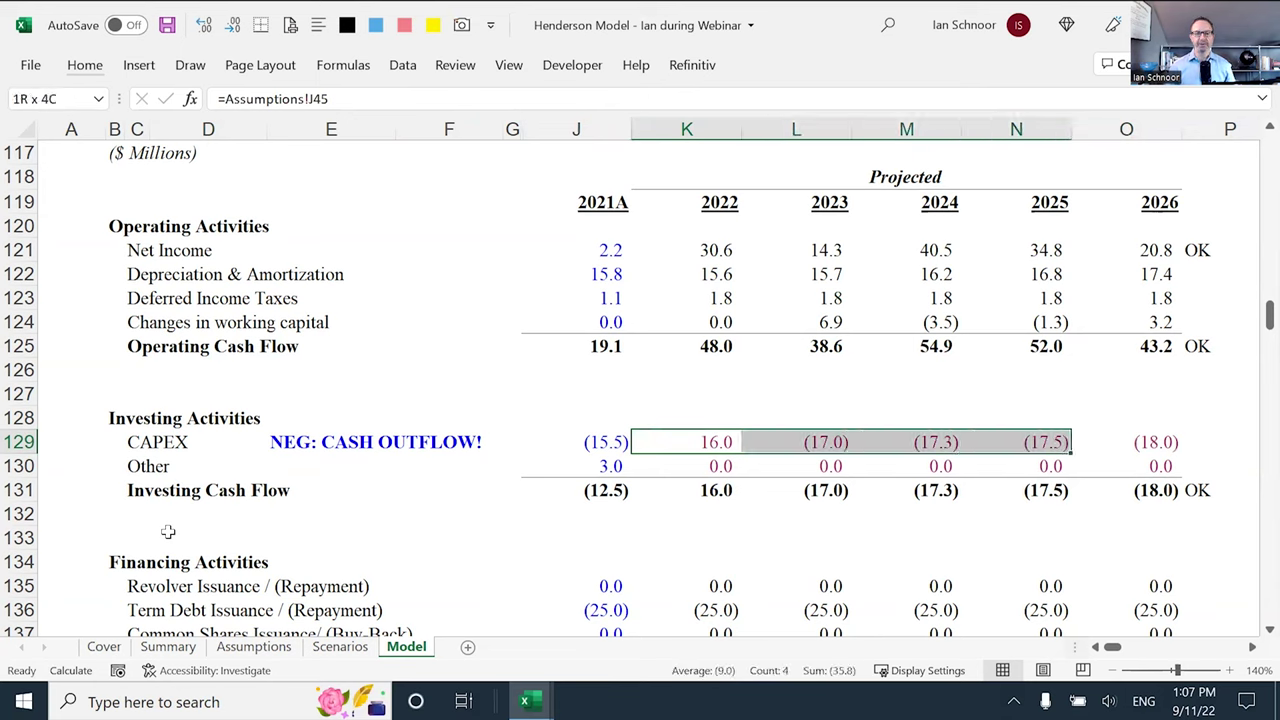
{"action": "key", "text": "shift+Right"}
{"action": "key", "text": "ctrl+r"}
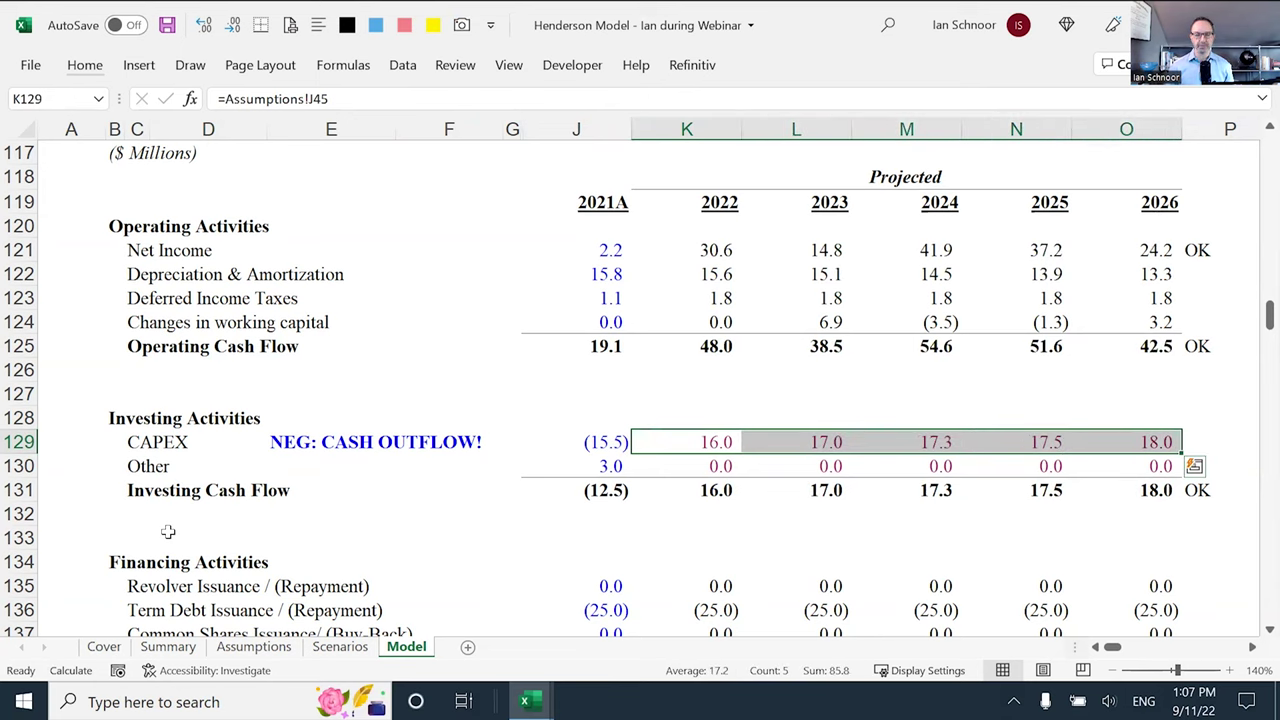
Highlight the CAPEX values from K129 through O129 to review the effect of the dropped minus sign
{"action": "key", "text": "Left"}
{"action": "key", "text": "Right"}
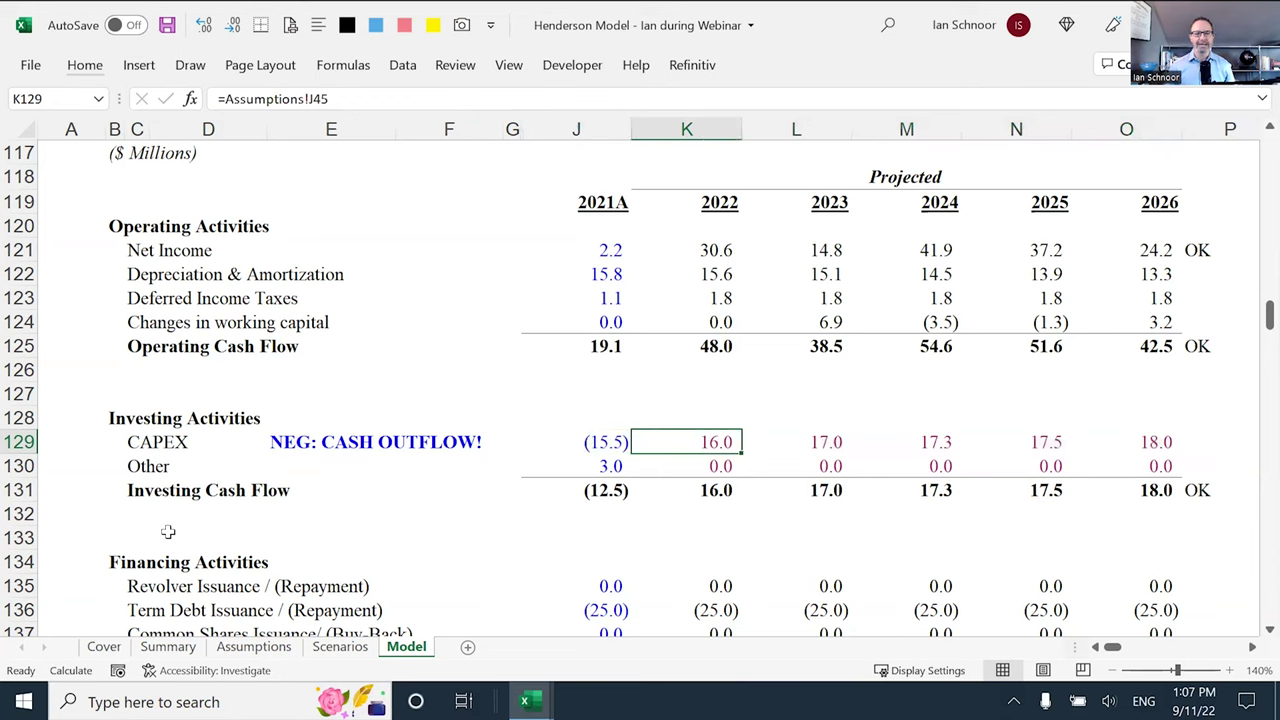
{"action": "key", "text": "shift+Right"}
{"action": "key", "text": "shift+Right"}
{"action": "key", "text": "shift+Right"}
{"action": "key", "text": "shift+Right"}
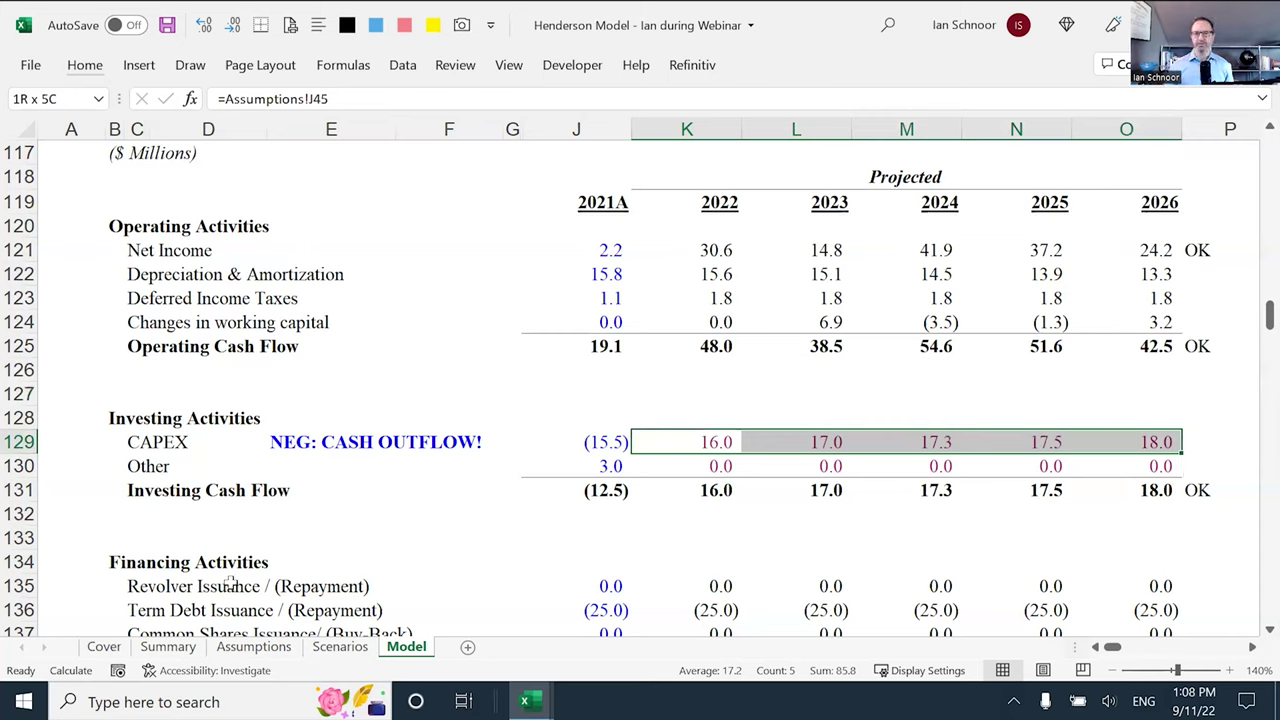
Review the Financing Activities and cash position lines, continuing down to the Balance Sheet's asset section
{"action": "scroll", "coordinate": [623, 562], "scroll_direction": "down", "scroll_amount": 2}
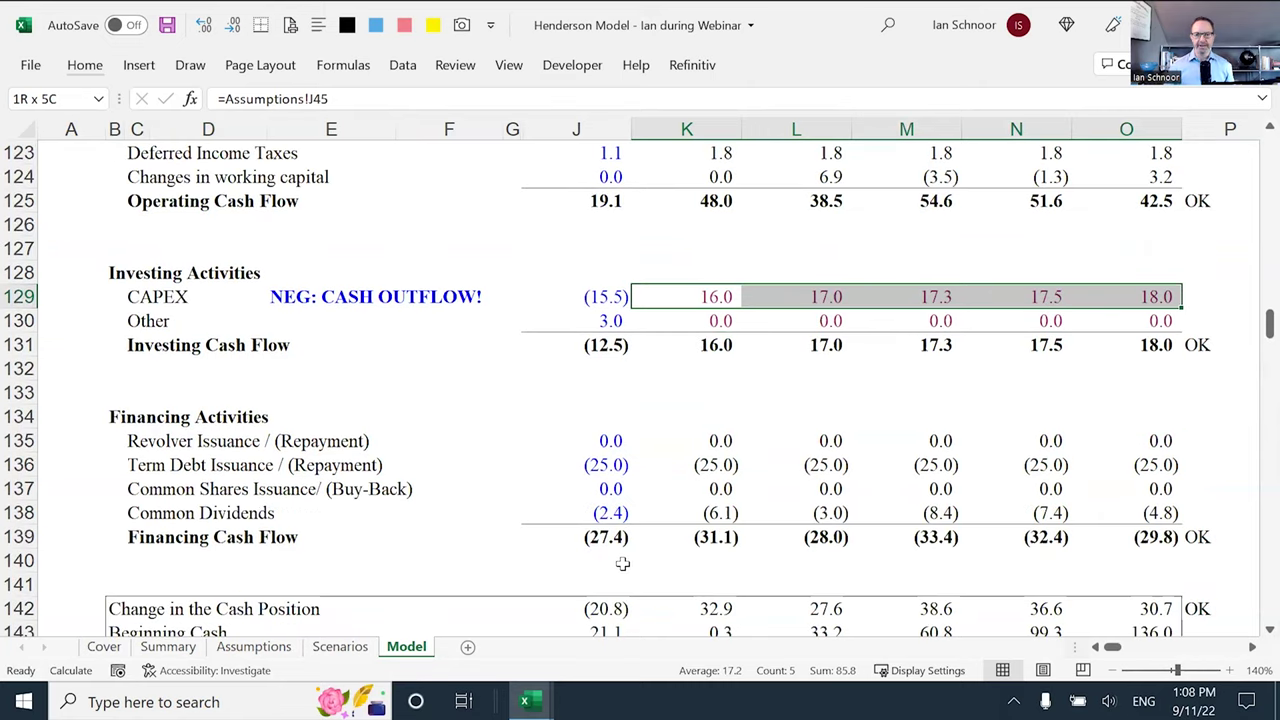
{"action": "left_click", "coordinate": [667, 403]}
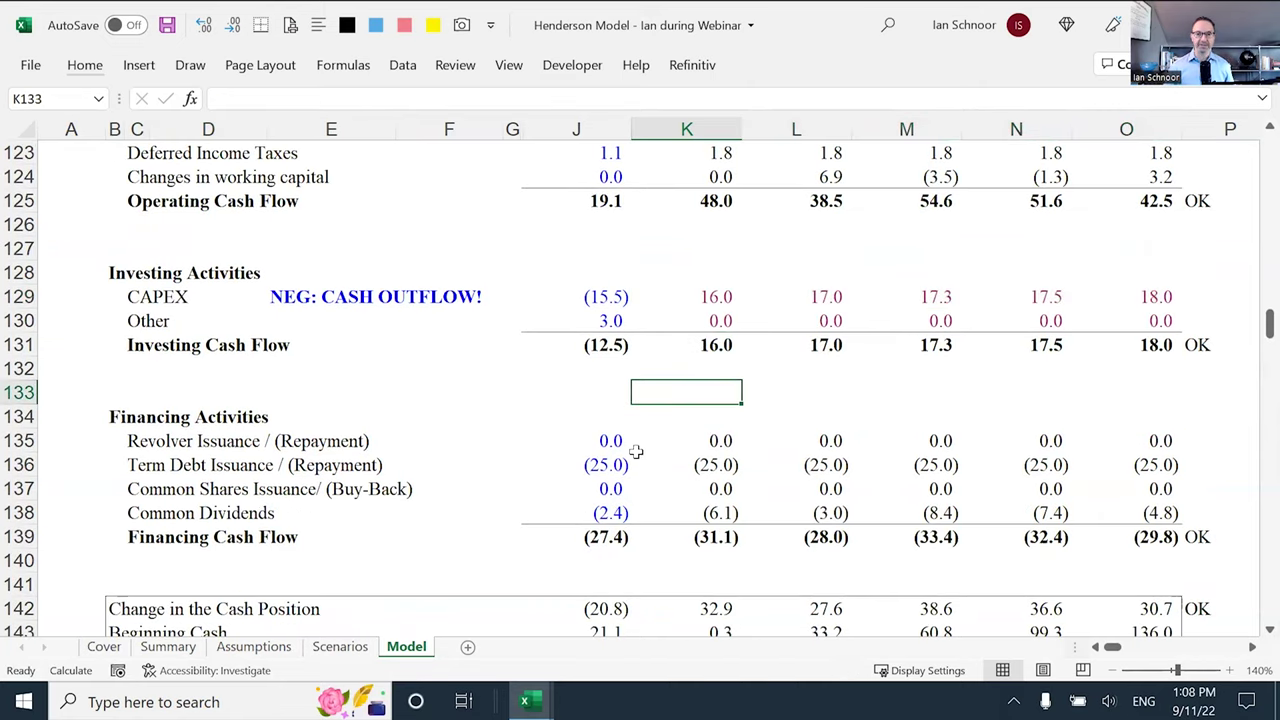
{"action": "scroll", "coordinate": [636, 452], "scroll_direction": "up", "scroll_amount": 1}
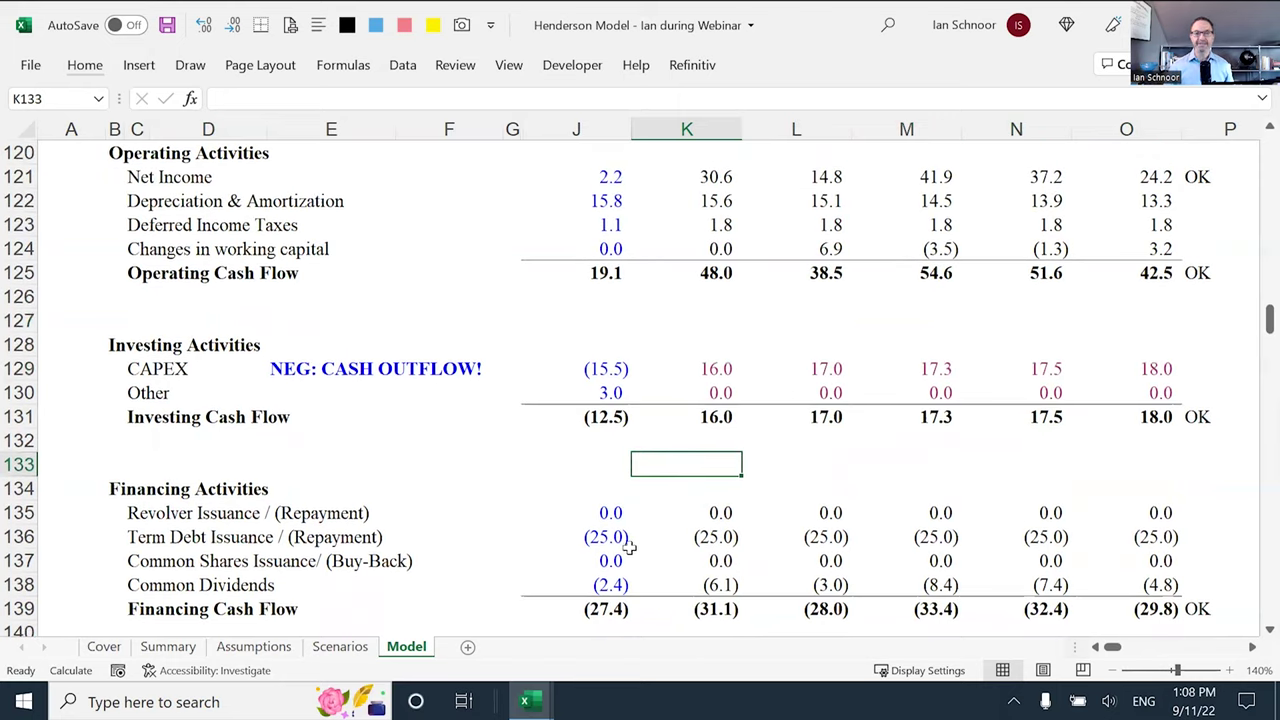
{"action": "scroll", "coordinate": [636, 535], "scroll_direction": "down", "scroll_amount": 4}
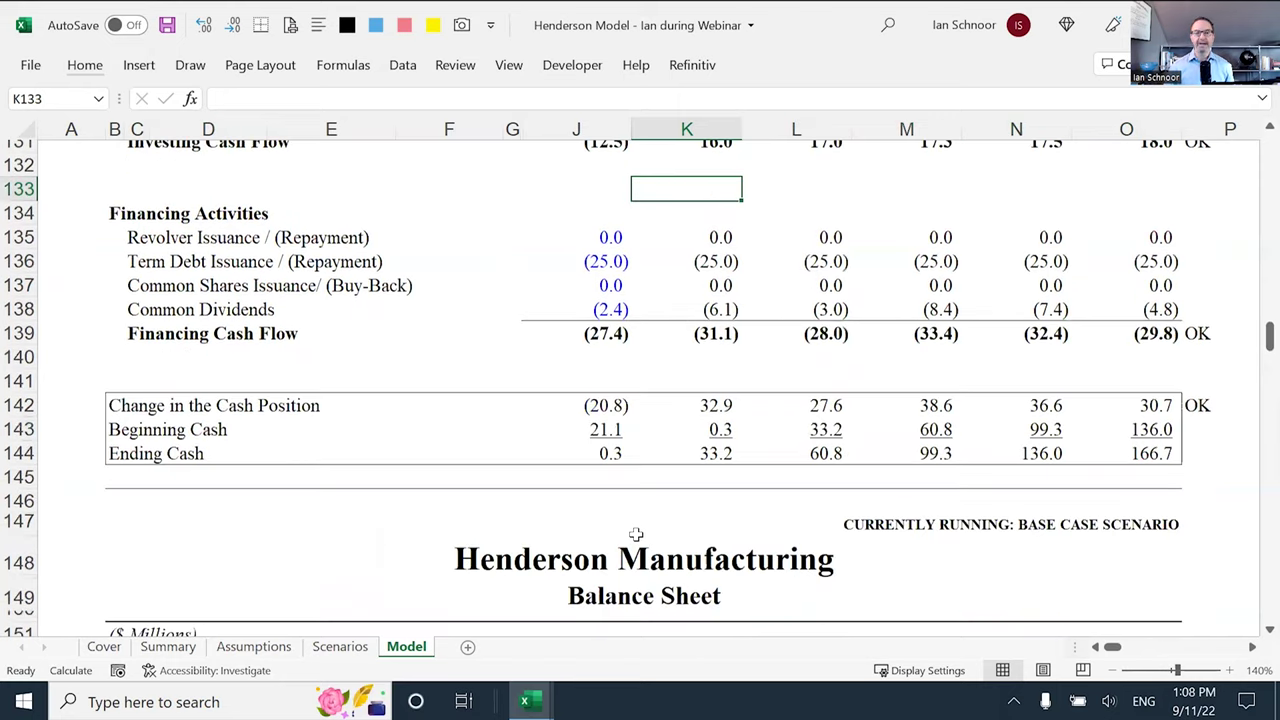
{"action": "scroll", "coordinate": [636, 535], "scroll_direction": "down", "scroll_amount": 5}
{"action": "scroll", "coordinate": [634, 530], "scroll_direction": "down", "scroll_amount": 2}
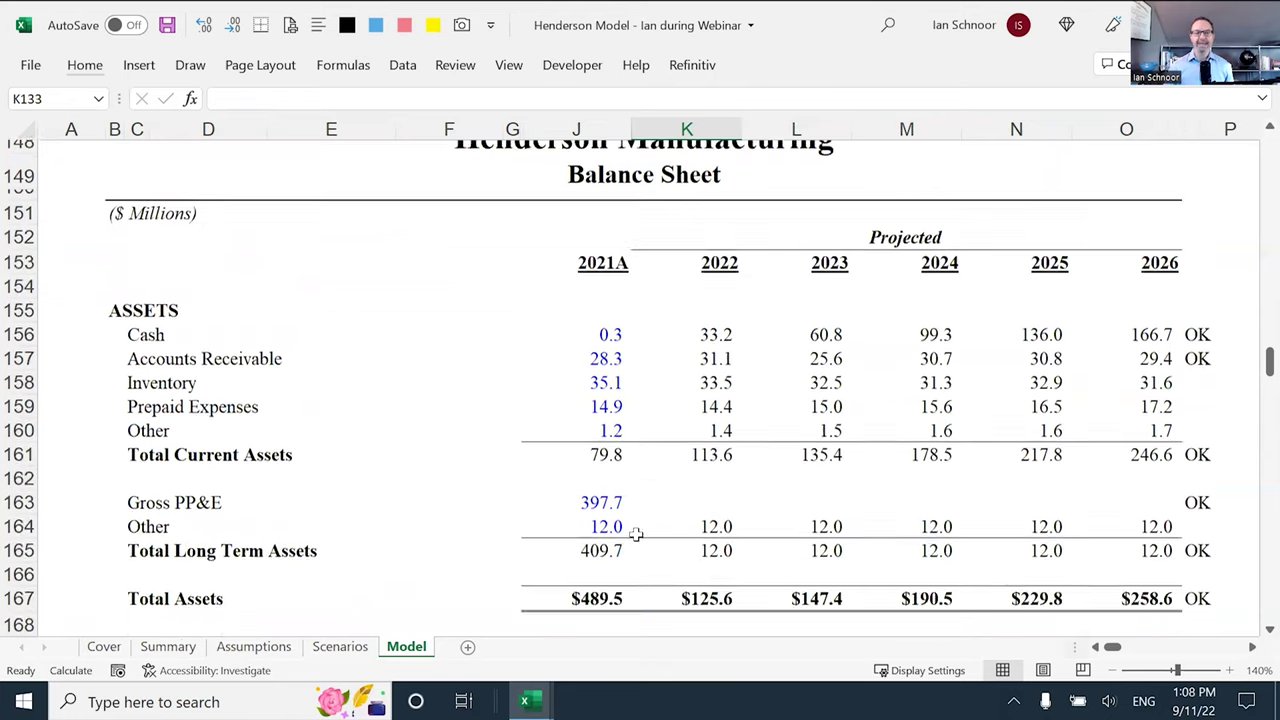
{"action": "scroll", "coordinate": [409, 503], "scroll_direction": "up", "scroll_amount": 1}
{"action": "scroll", "coordinate": [313, 552], "scroll_direction": "down", "scroll_amount": 2}
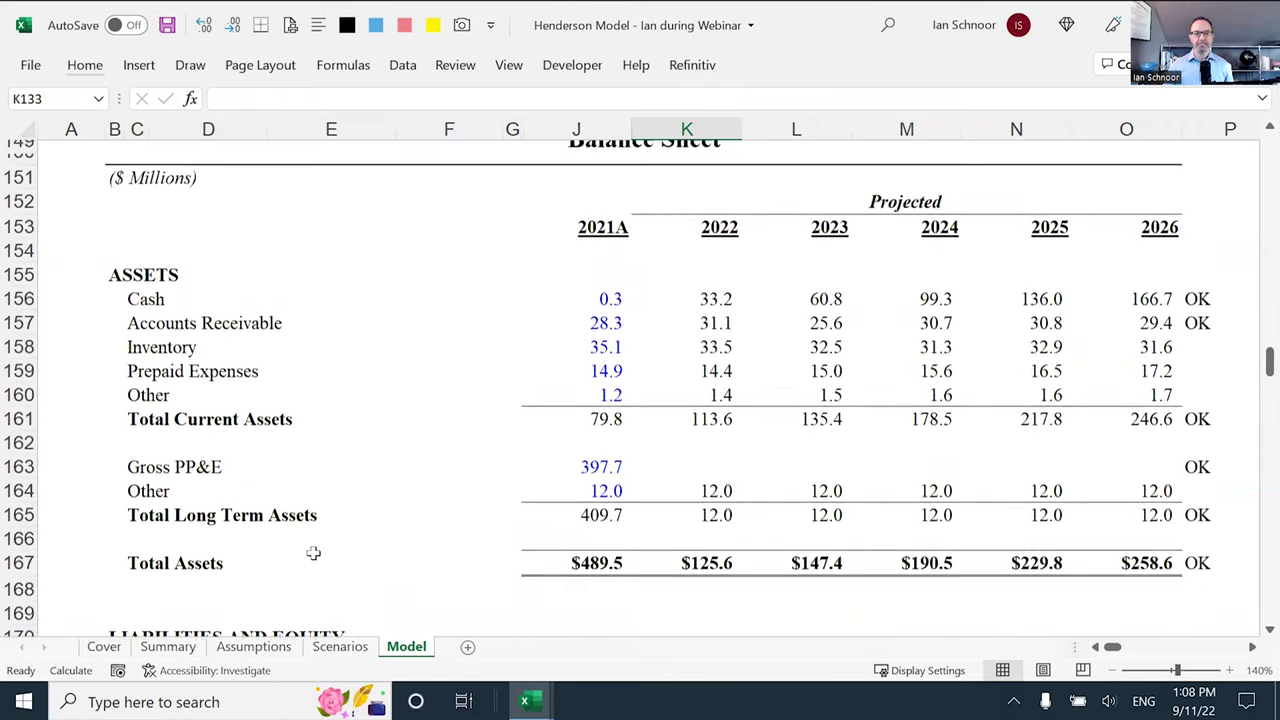
Calculate 2022 Gross PP&E in K163 by adding 2022 CAPEX to the 2021 balance with =J163+K129
{"action": "left_click", "coordinate": [139, 391]}
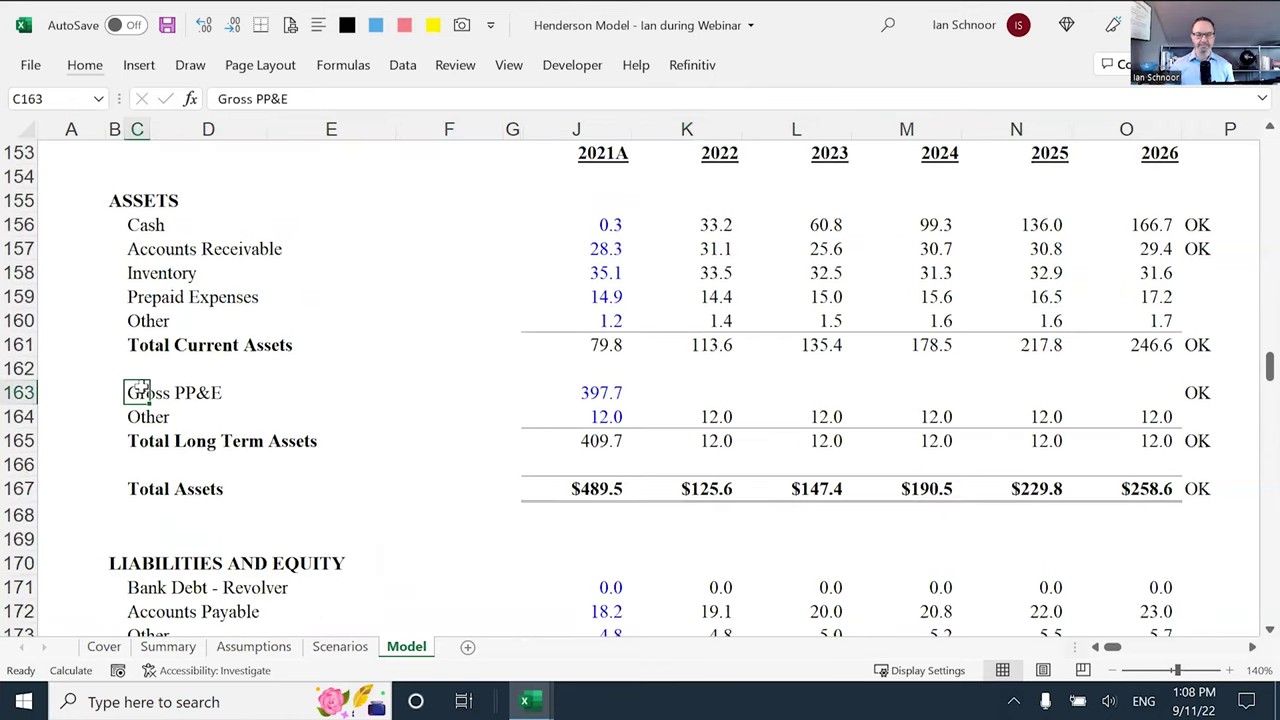
{"action": "key", "text": "Right"}
{"action": "key", "text": "Right"}
{"action": "key", "text": "Right"}
{"action": "key", "text": "Right"}
{"action": "key", "text": "Right"}
{"action": "key", "text": "Right"}
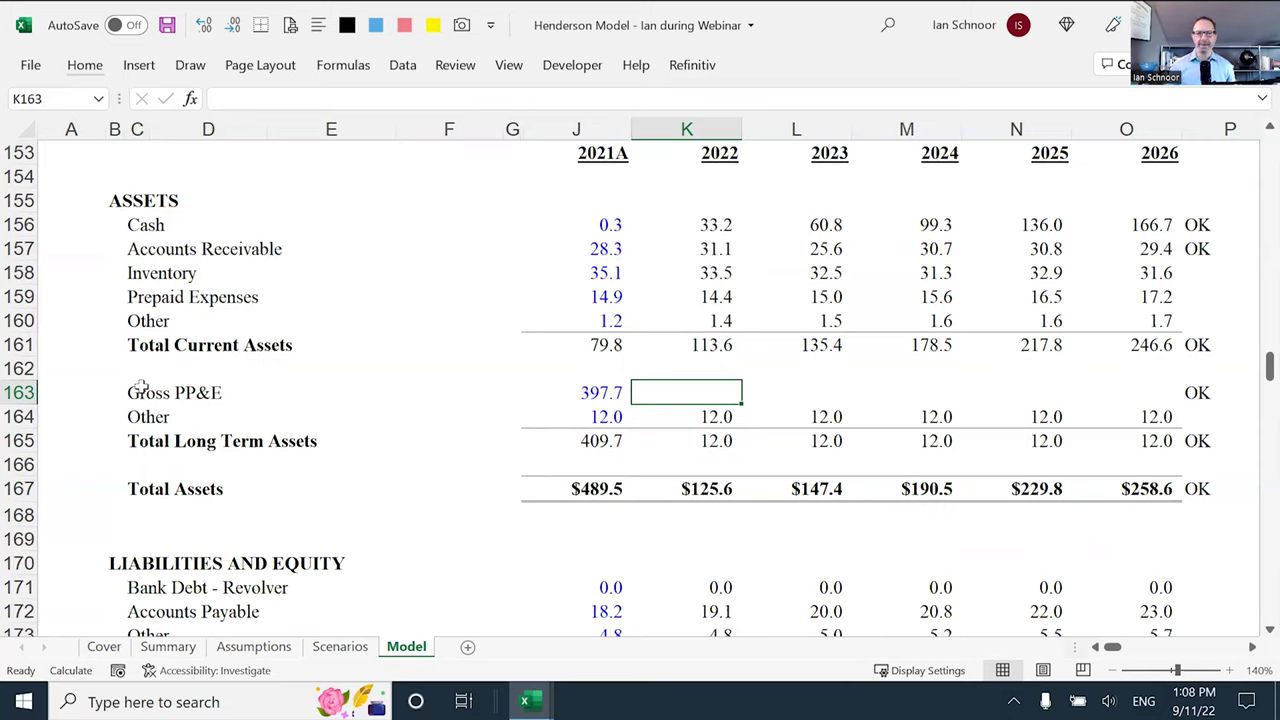
{"action": "type", "text": "="}
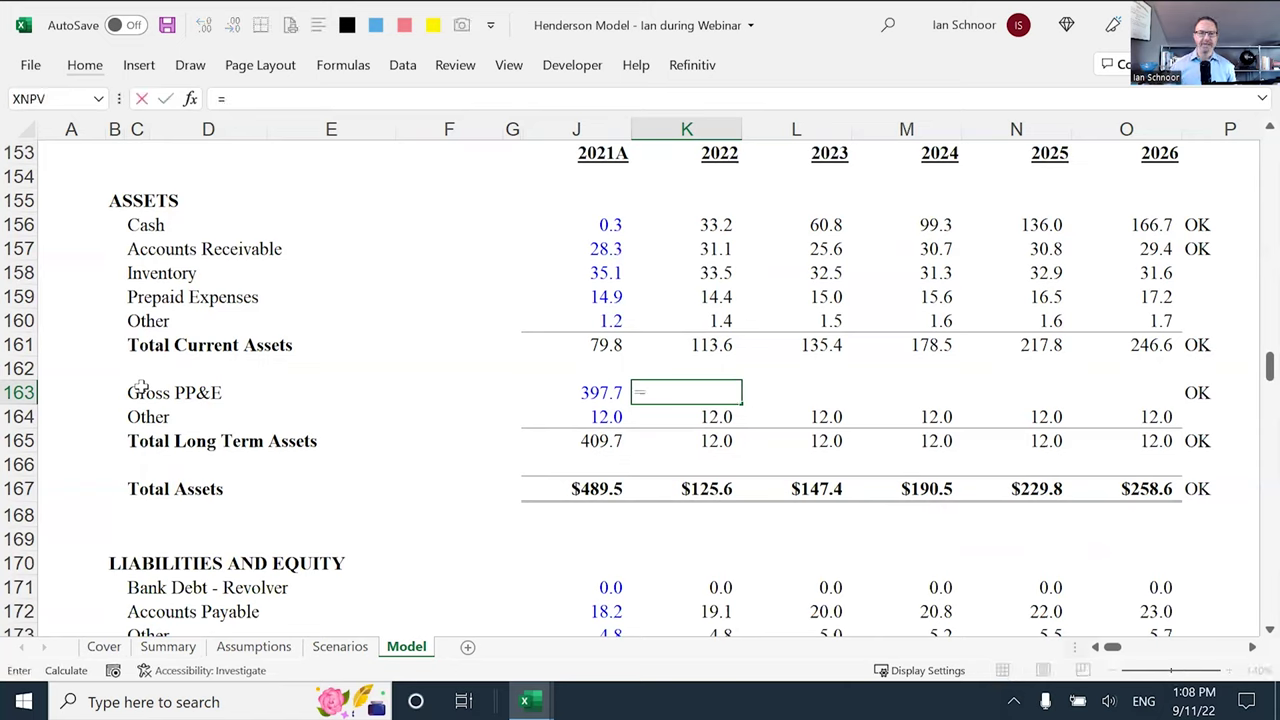
{"action": "key", "text": "Left"}
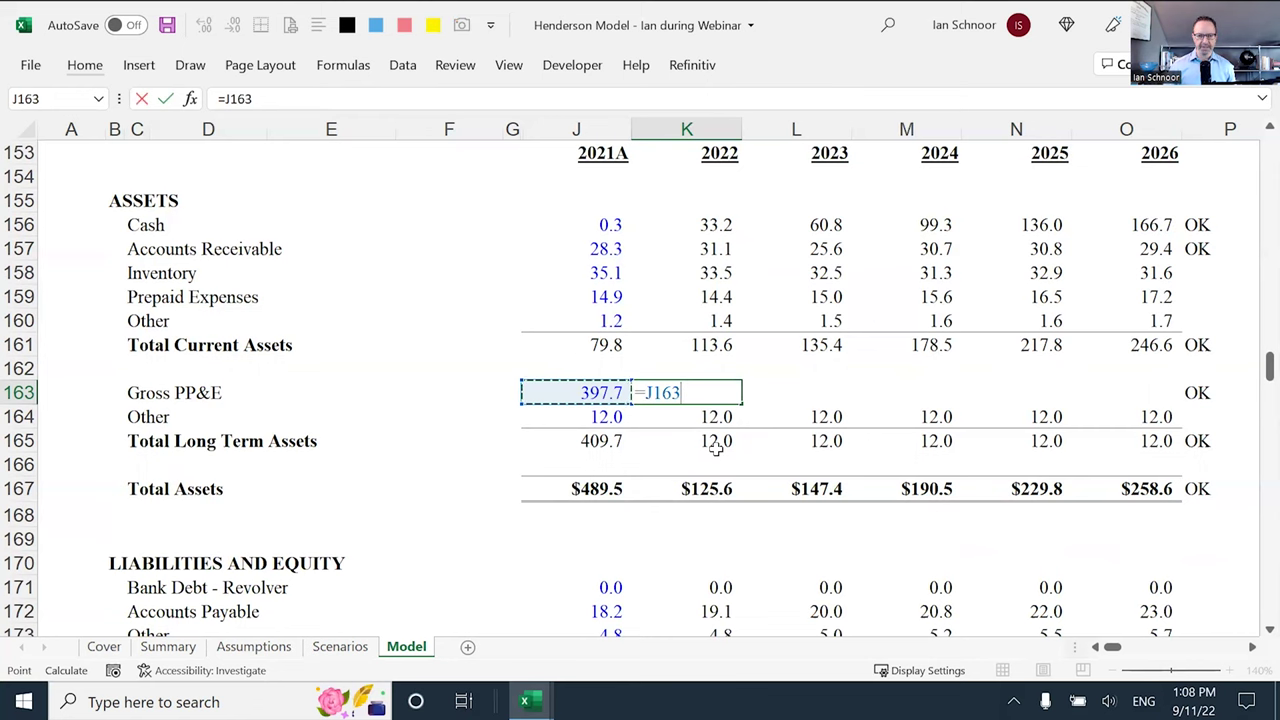
{"action": "type", "text": "+"}
{"action": "scroll", "coordinate": [712, 445], "scroll_direction": "up", "scroll_amount": 9}
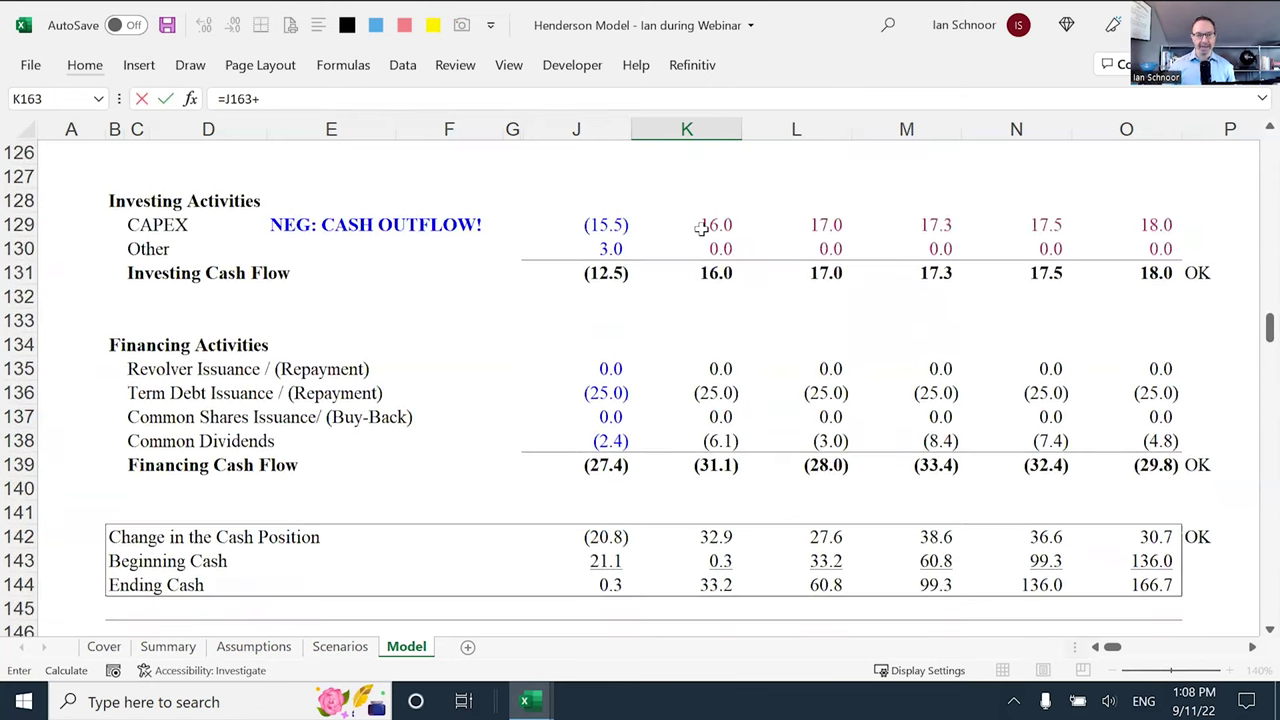
{"action": "left_click", "coordinate": [700, 224]}
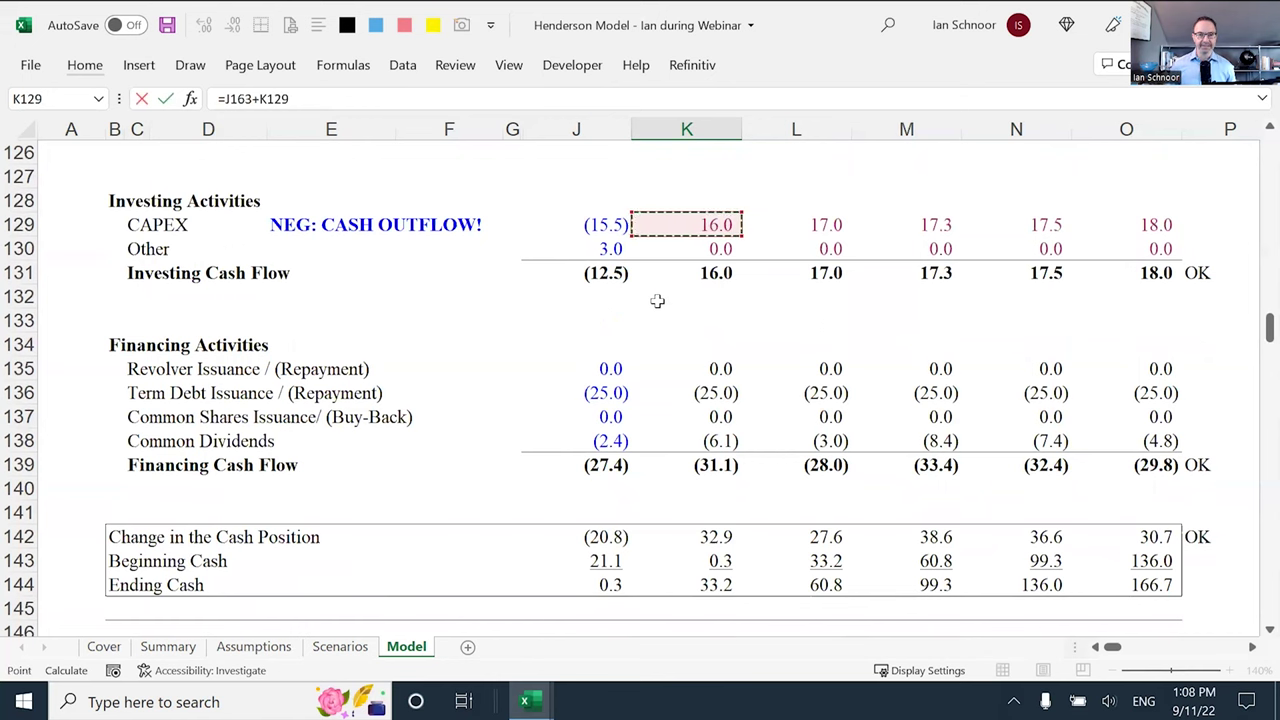
{"action": "key", "text": "Return"}
{"action": "scroll", "coordinate": [657, 300], "scroll_direction": "down", "scroll_amount": 3}
{"action": "key", "text": "Up"}
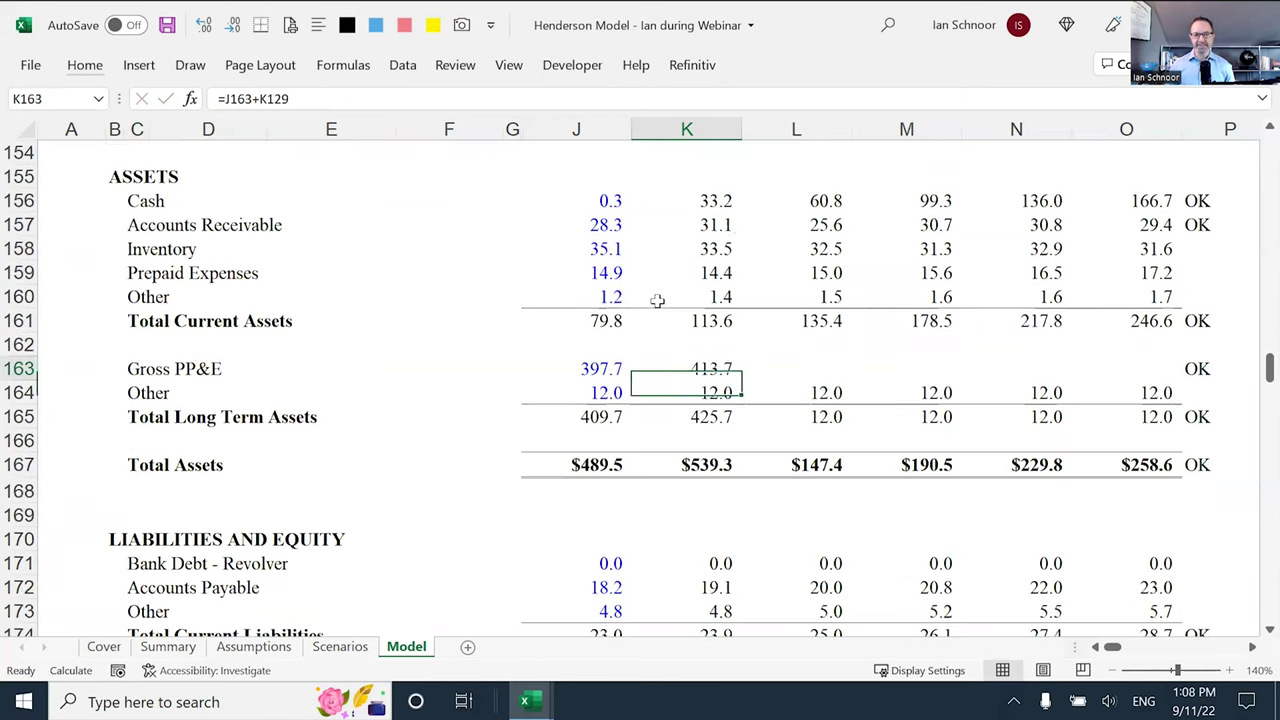
Extend the 2022 Gross PP&E formula in K163 to subtract depreciation and amortization, making it =J163+K129-K122
{"action": "key", "text": "F2"}
{"action": "key", "text": "Escape"}
{"action": "key", "text": "Left"}
{"action": "key", "text": "Right"}
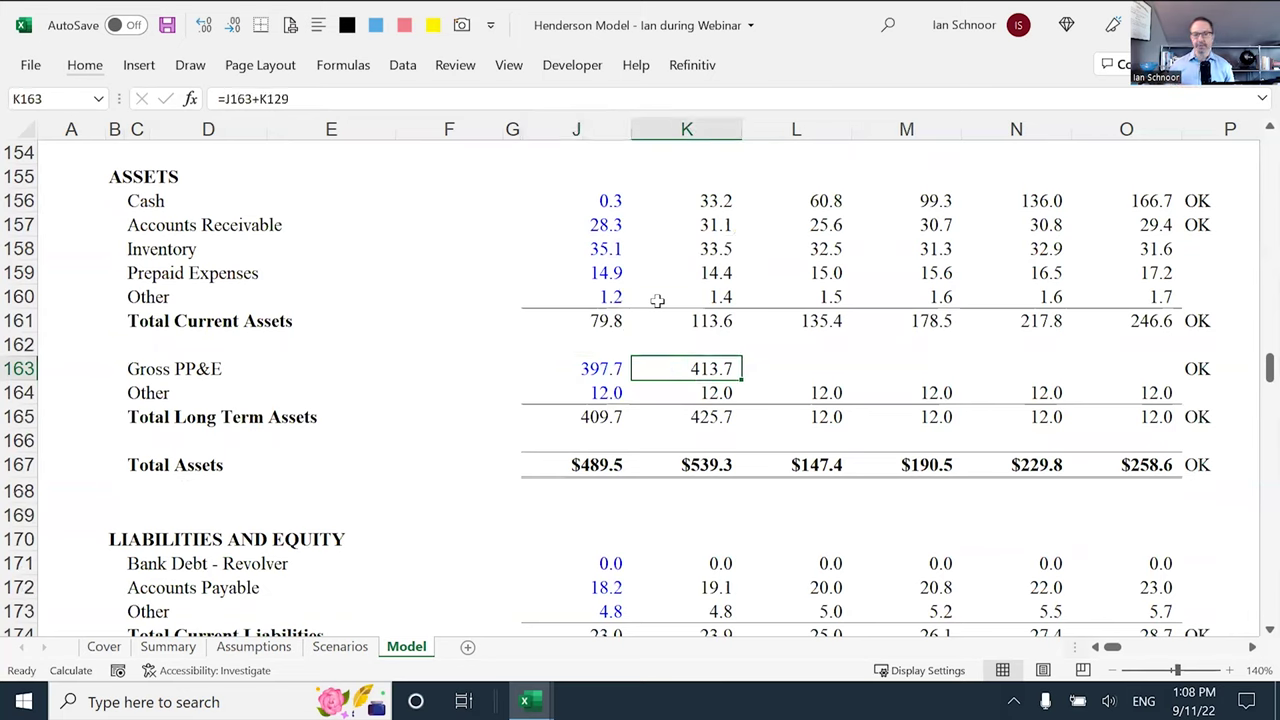
{"action": "key", "text": "F2"}
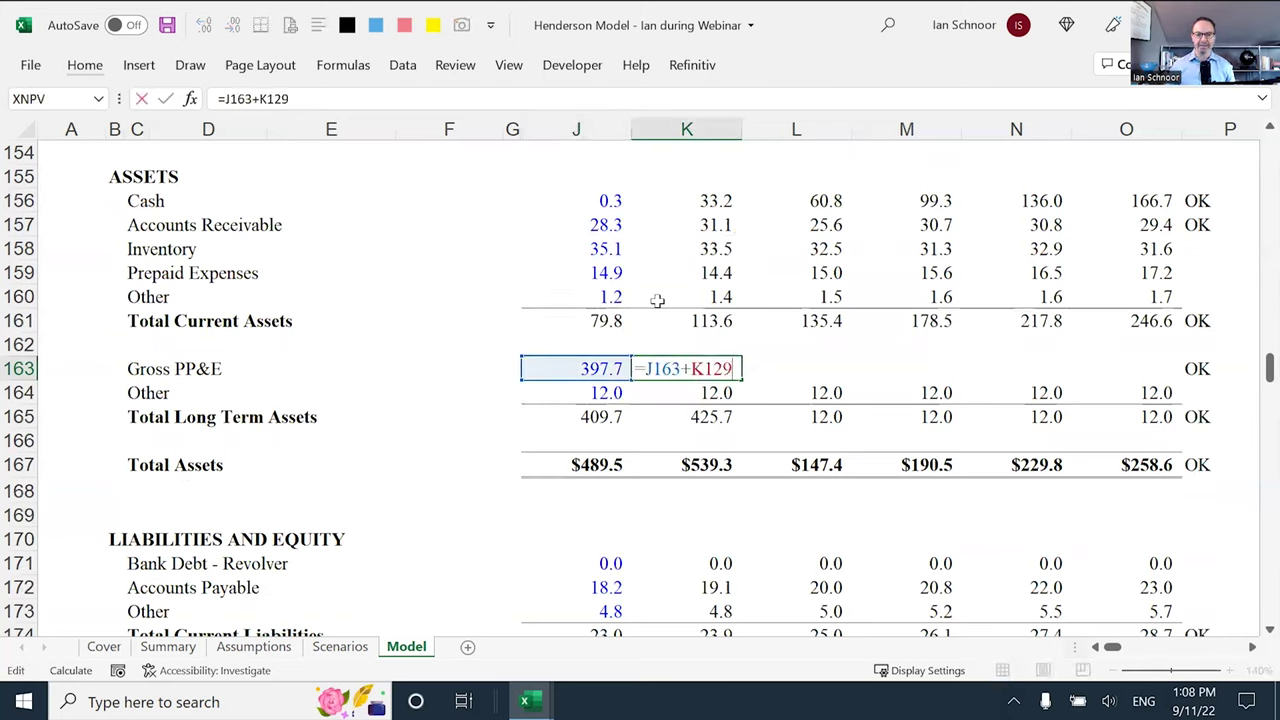
{"action": "type", "text": "-"}
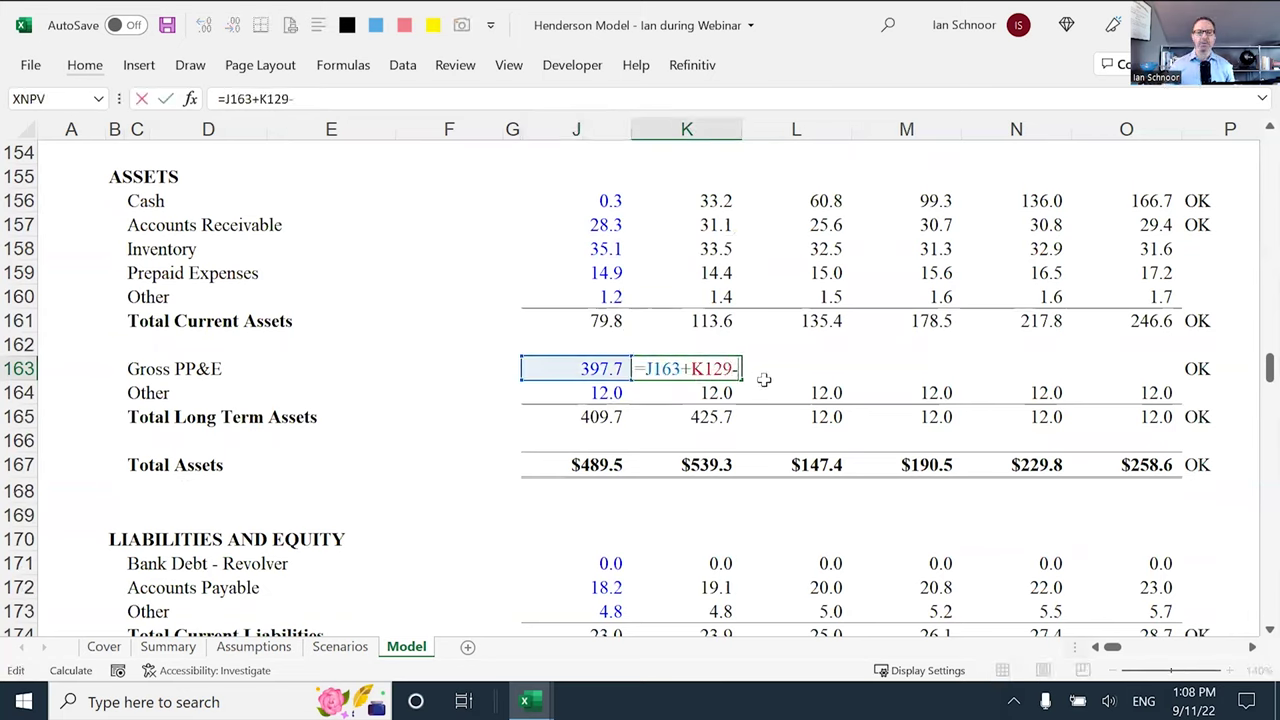
{"action": "scroll", "coordinate": [729, 240], "scroll_direction": "up", "scroll_amount": 9}
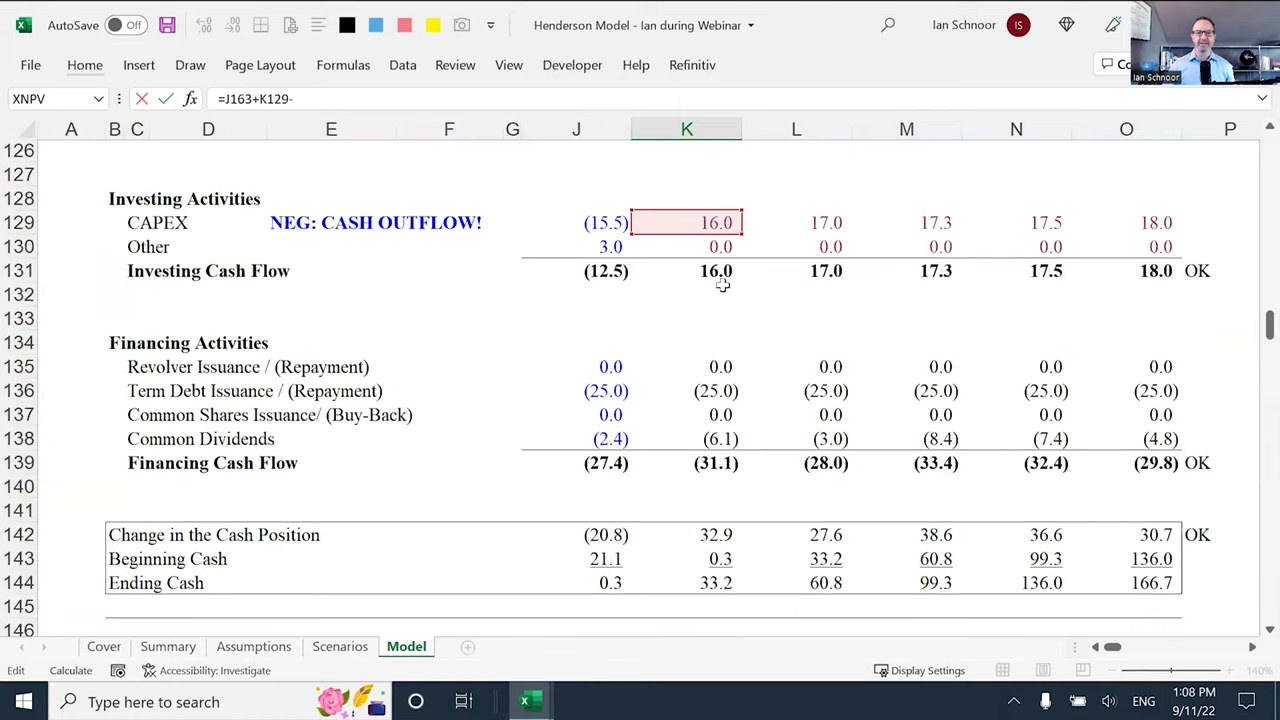
{"action": "scroll", "coordinate": [720, 277], "scroll_direction": "up", "scroll_amount": 3}
{"action": "left_click", "coordinate": [697, 250]}
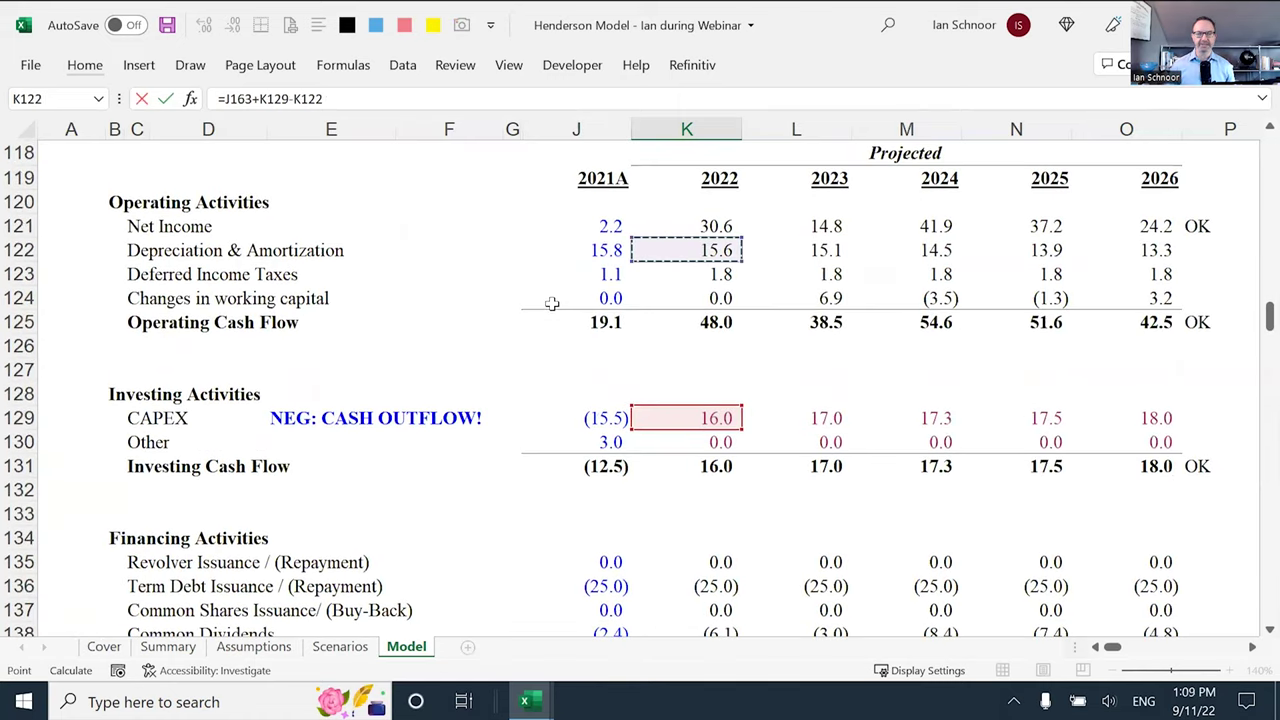
{"action": "key", "text": "Return"}
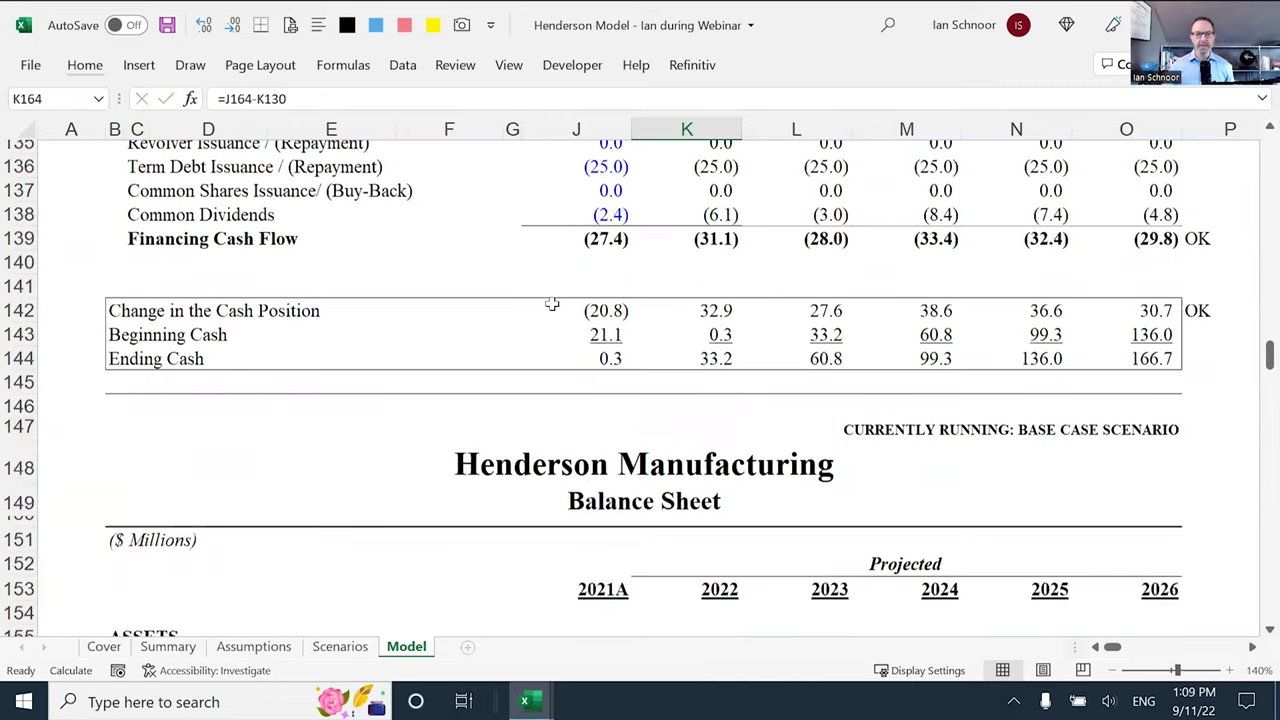
{"action": "key", "text": "Up"}
{"action": "scroll", "coordinate": [551, 303], "scroll_direction": "down", "scroll_amount": 2}
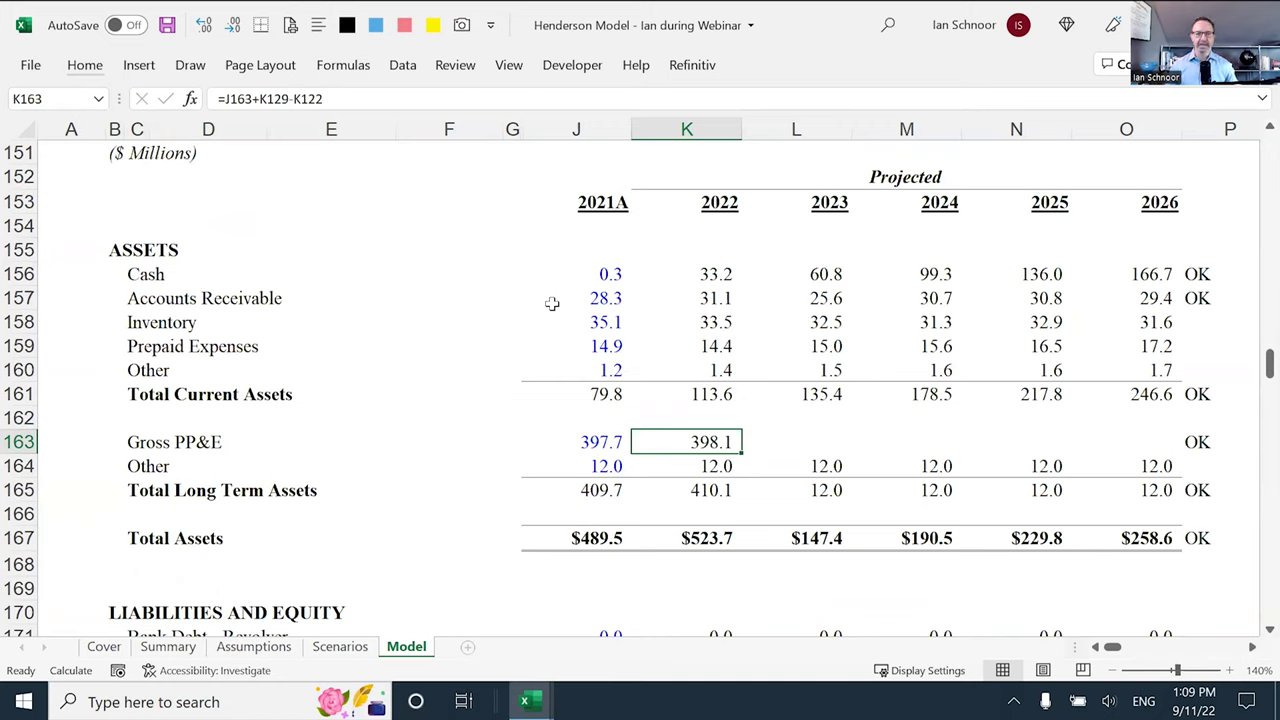
Copy the Gross PP&E formula from K163 across the row through 2026 in column O
{"action": "key", "text": "shift+Left"}
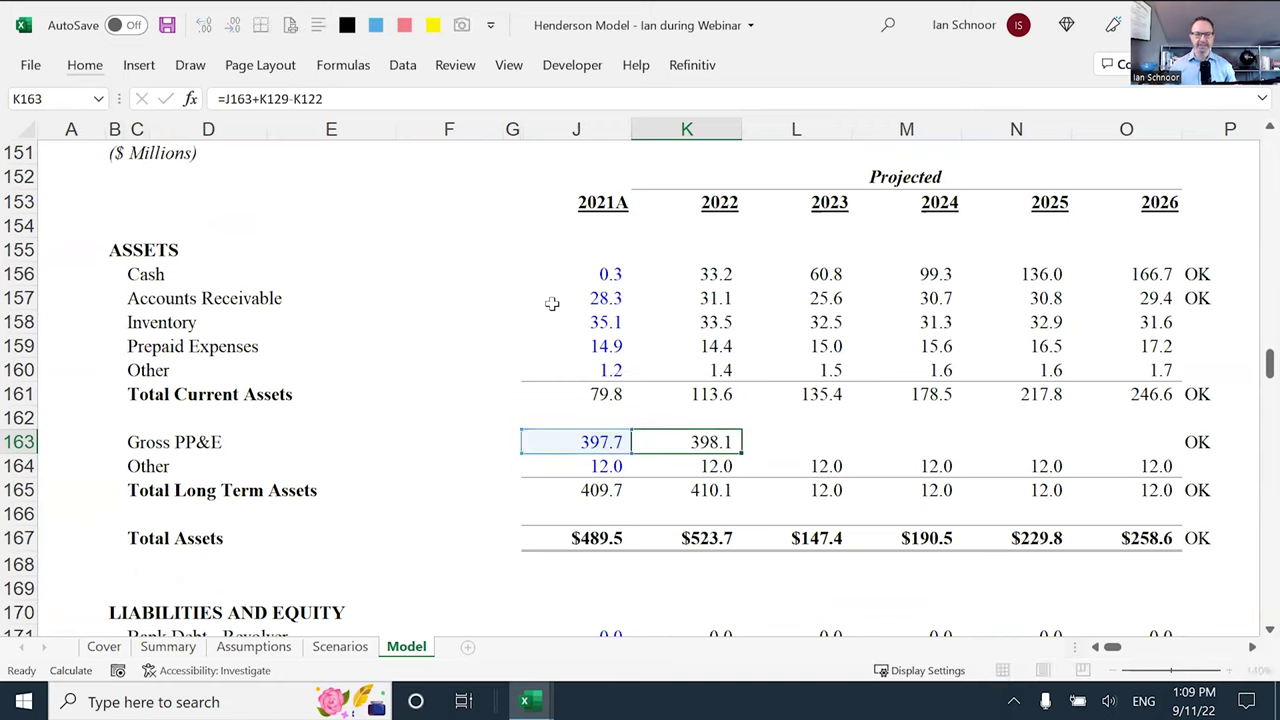
{"action": "key", "text": "shift+Right"}
{"action": "key", "text": "shift+Right"}
{"action": "key", "text": "shift+Right"}
{"action": "key", "text": "shift+Right"}
{"action": "key", "text": "shift+Right"}
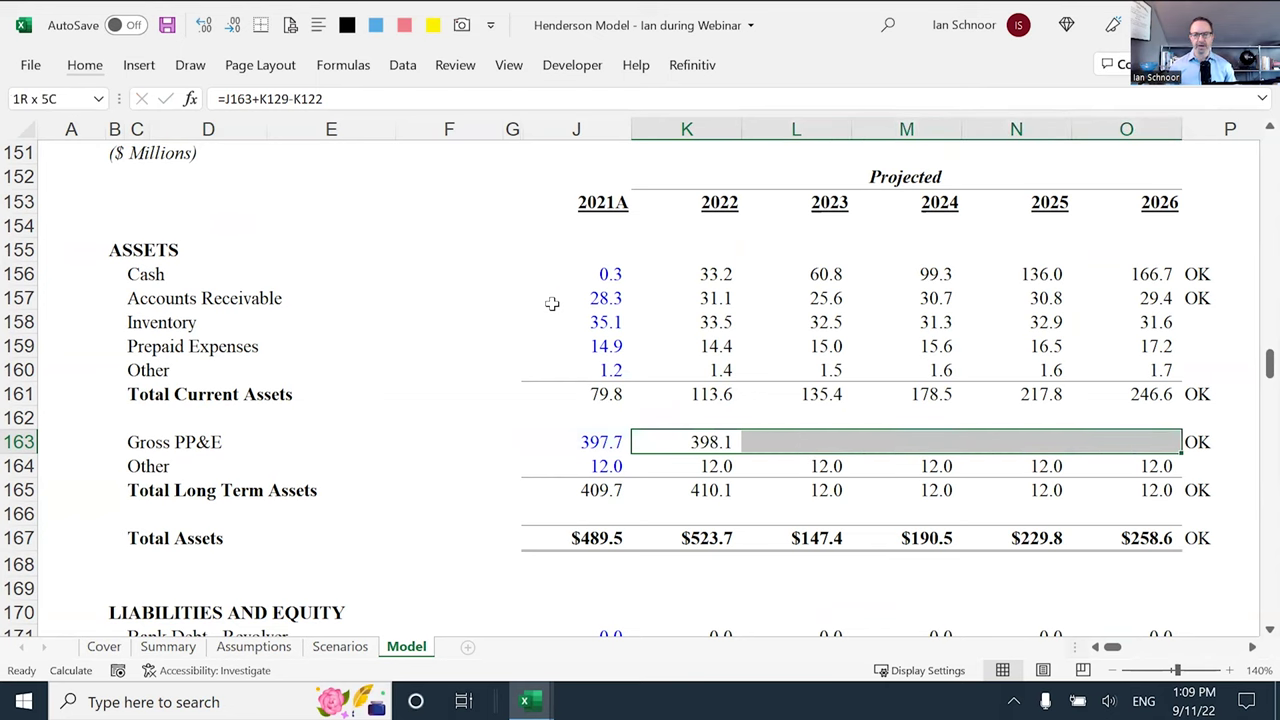
{"action": "key", "text": "ctrl+r"}
{"action": "key", "text": "Left"}
{"action": "key", "text": "Right"}
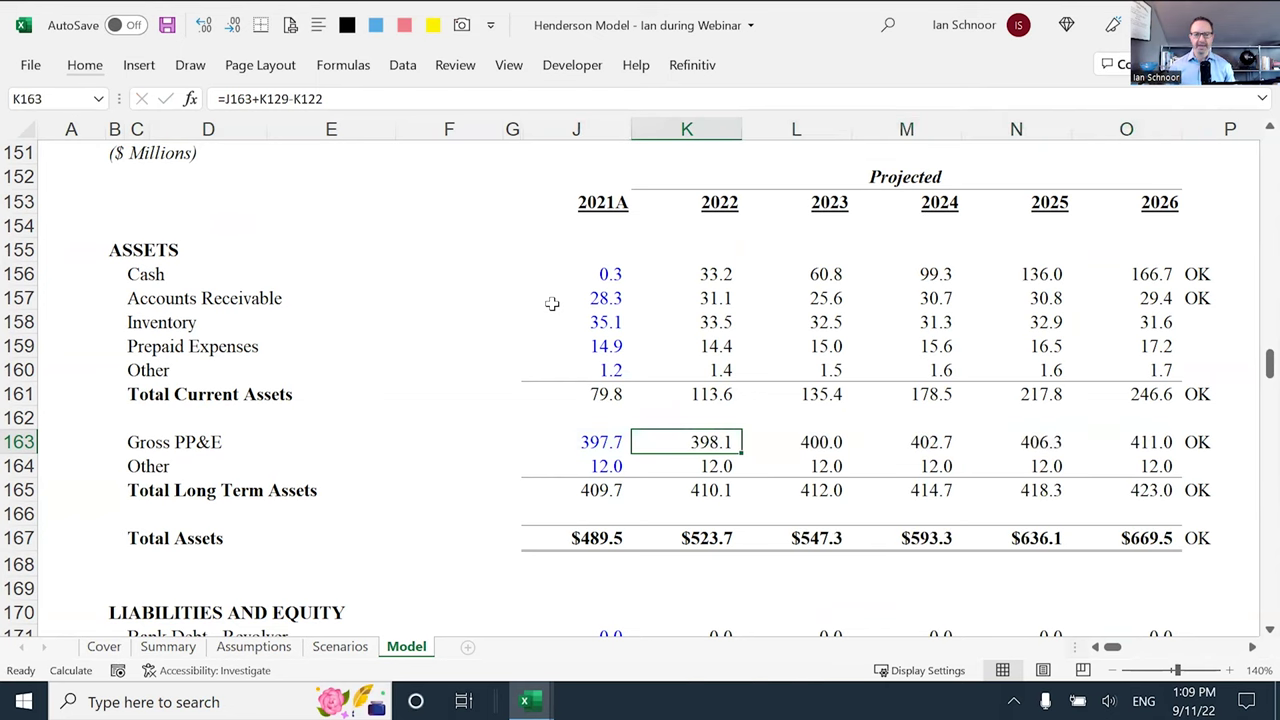
Trace the 2023 Gross PP&E formula in L163 back to its CAPEX and depreciation cells on the cash flow statement
{"action": "key", "text": "Right"}
{"action": "key", "text": "F2"}
{"action": "scroll", "coordinate": [712, 352], "scroll_direction": "up", "scroll_amount": 1}
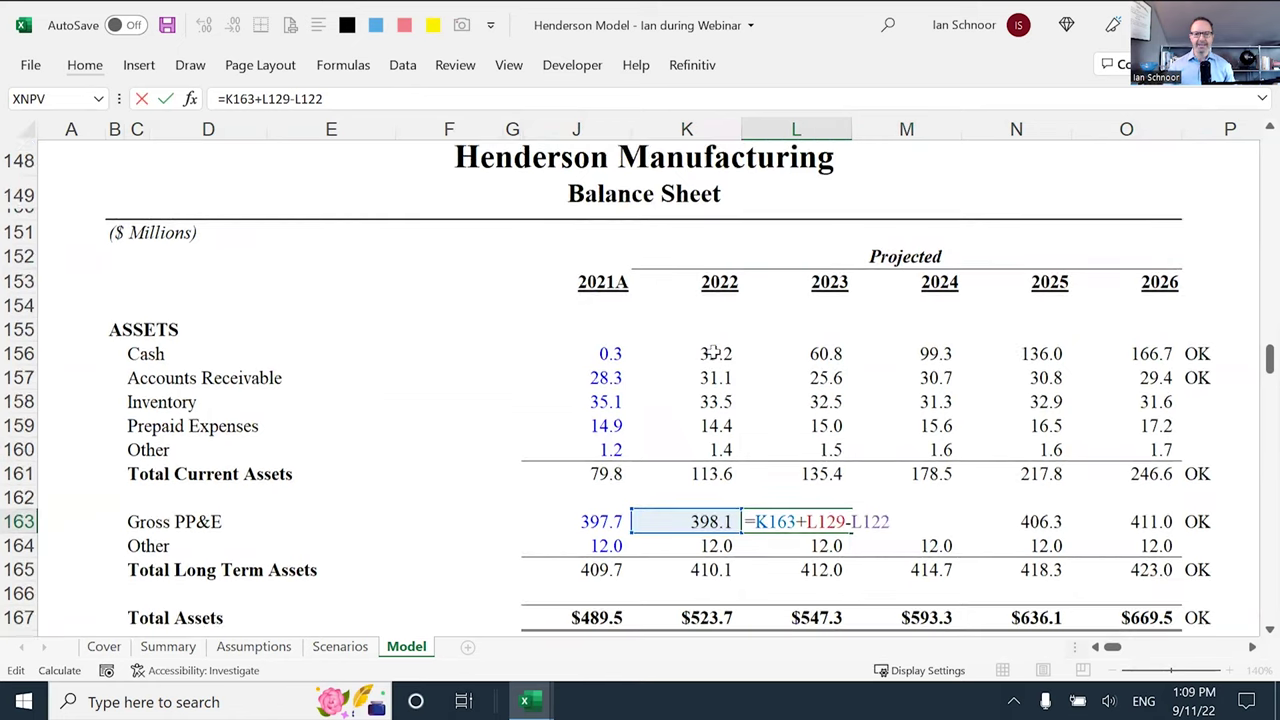
{"action": "scroll", "coordinate": [712, 352], "scroll_direction": "up", "scroll_amount": 8}
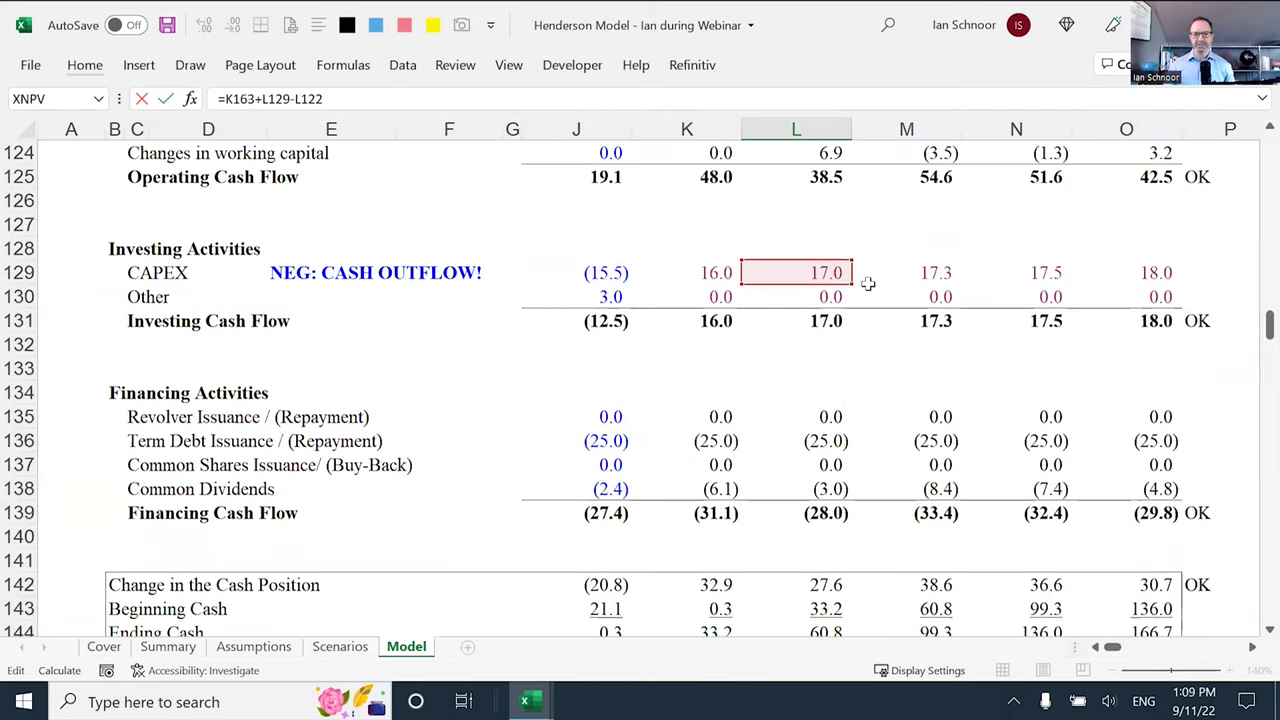
{"action": "scroll", "coordinate": [836, 300], "scroll_direction": "up", "scroll_amount": 3}
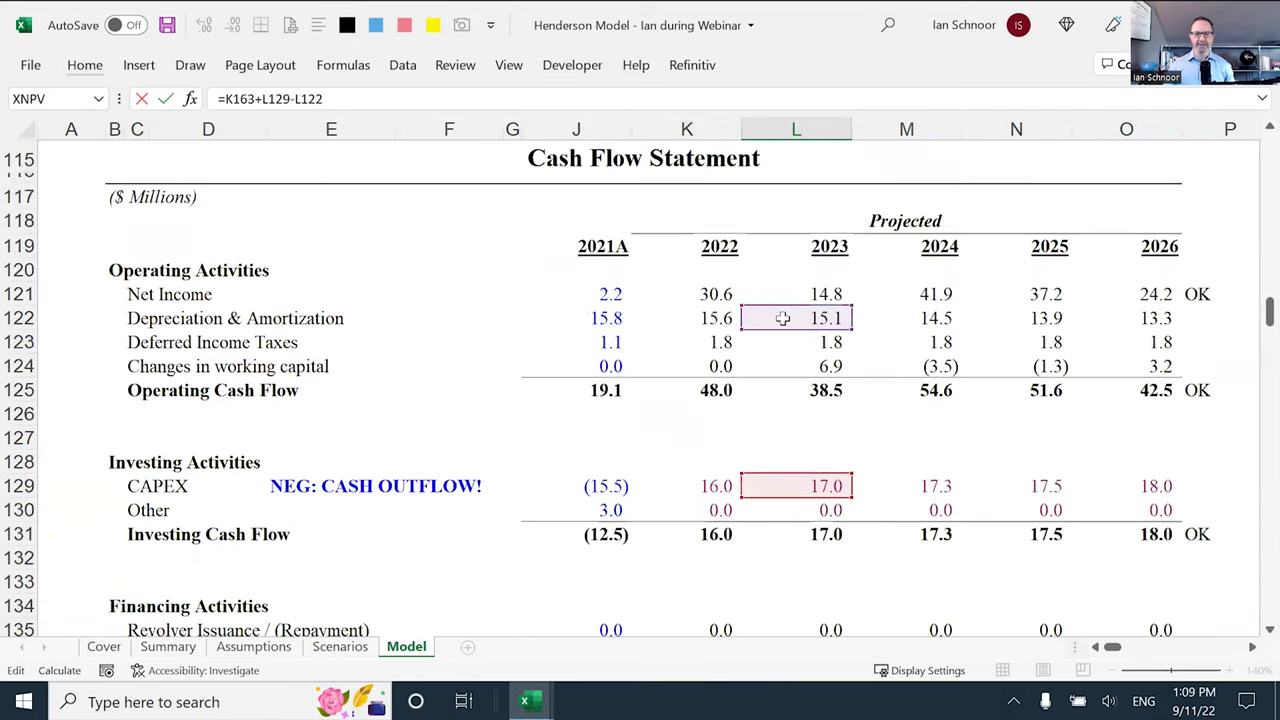
{"action": "key", "text": "Escape"}
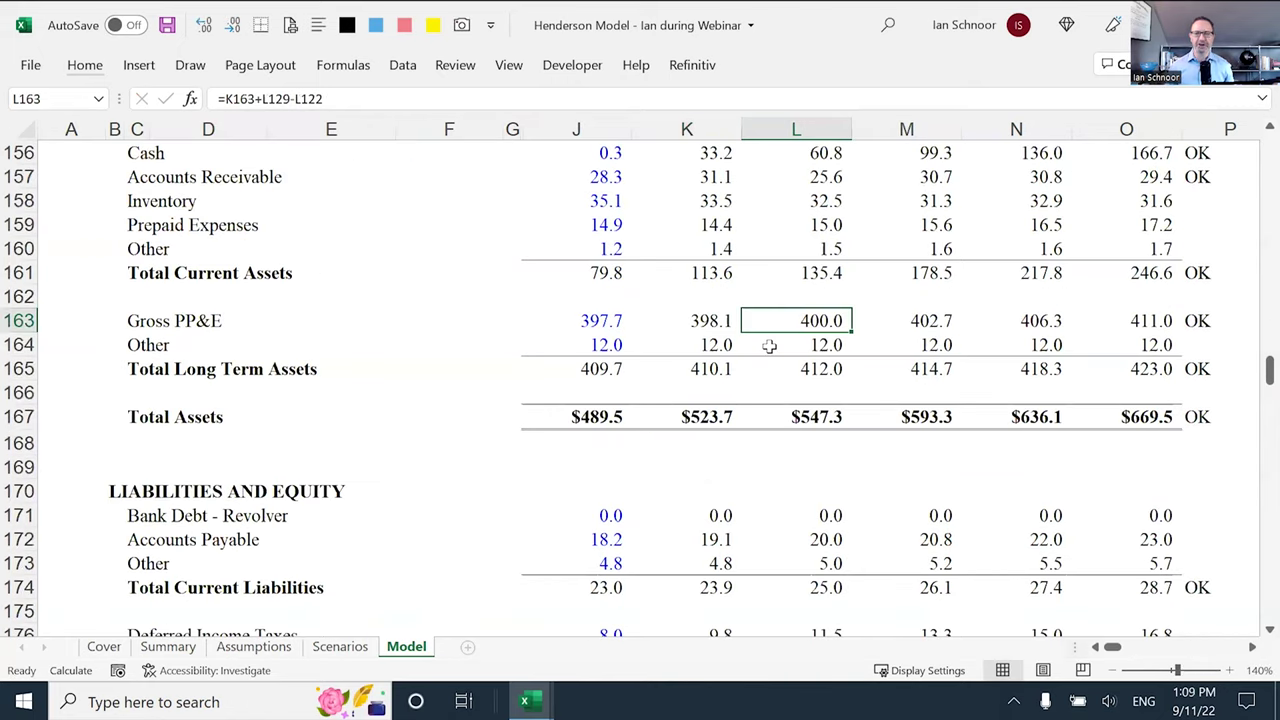
Highlight the Gross PP&E values from J163 through O163 and step through each projected year to review the trend
{"action": "key", "text": "Left"}
{"action": "key", "text": "Left"}
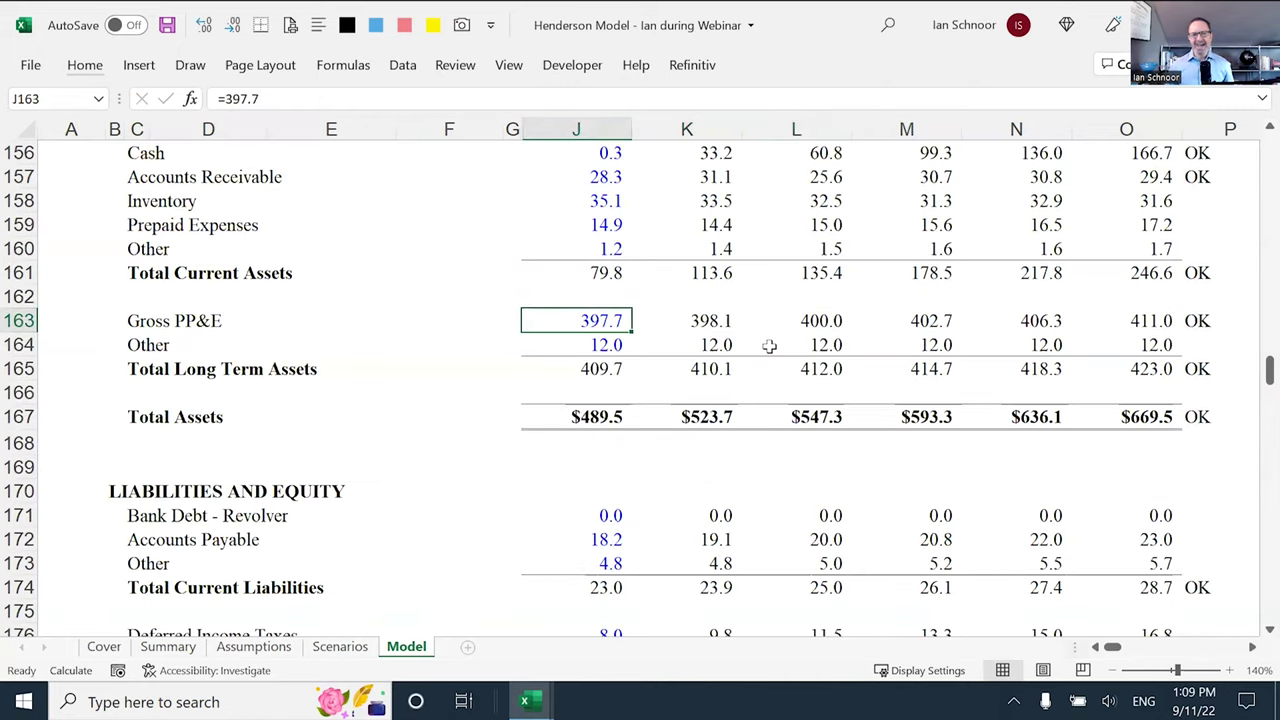
{"action": "key", "text": "shift+Right"}
{"action": "key", "text": "shift+Right"}
{"action": "key", "text": "shift+Right"}
{"action": "key", "text": "shift+Right"}
{"action": "key", "text": "shift+Right"}
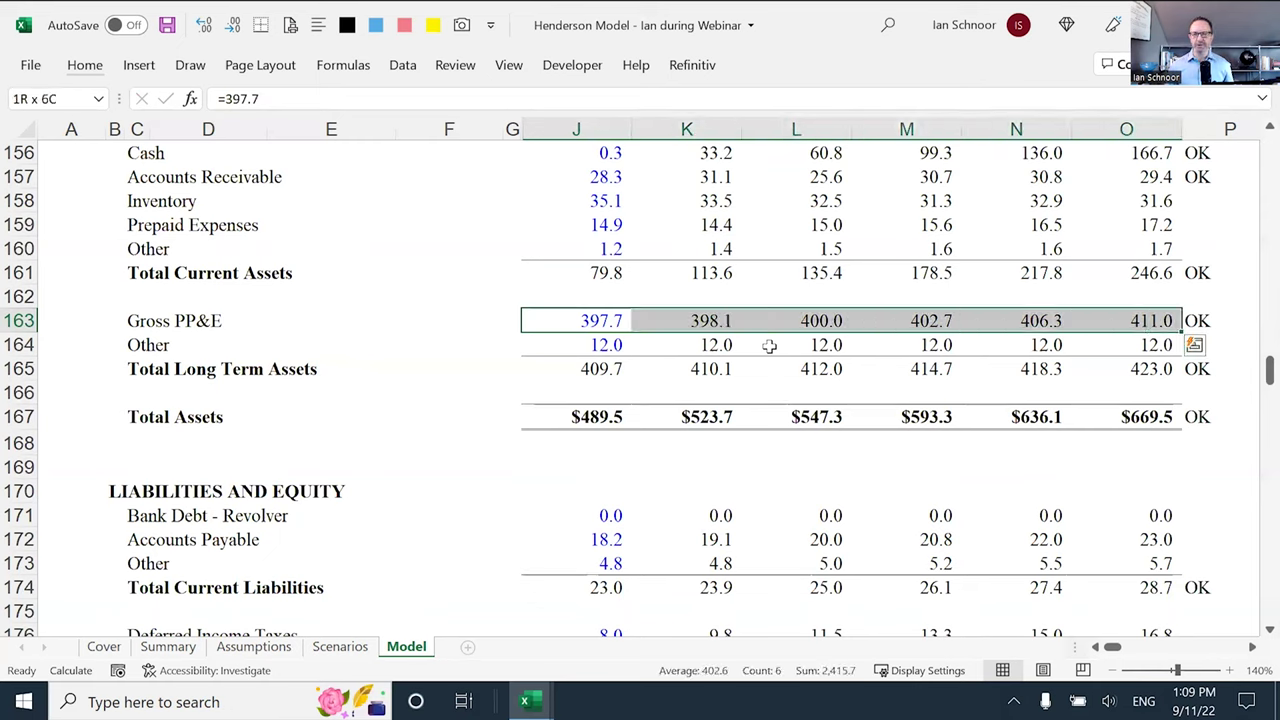
{"action": "key", "text": "Right"}
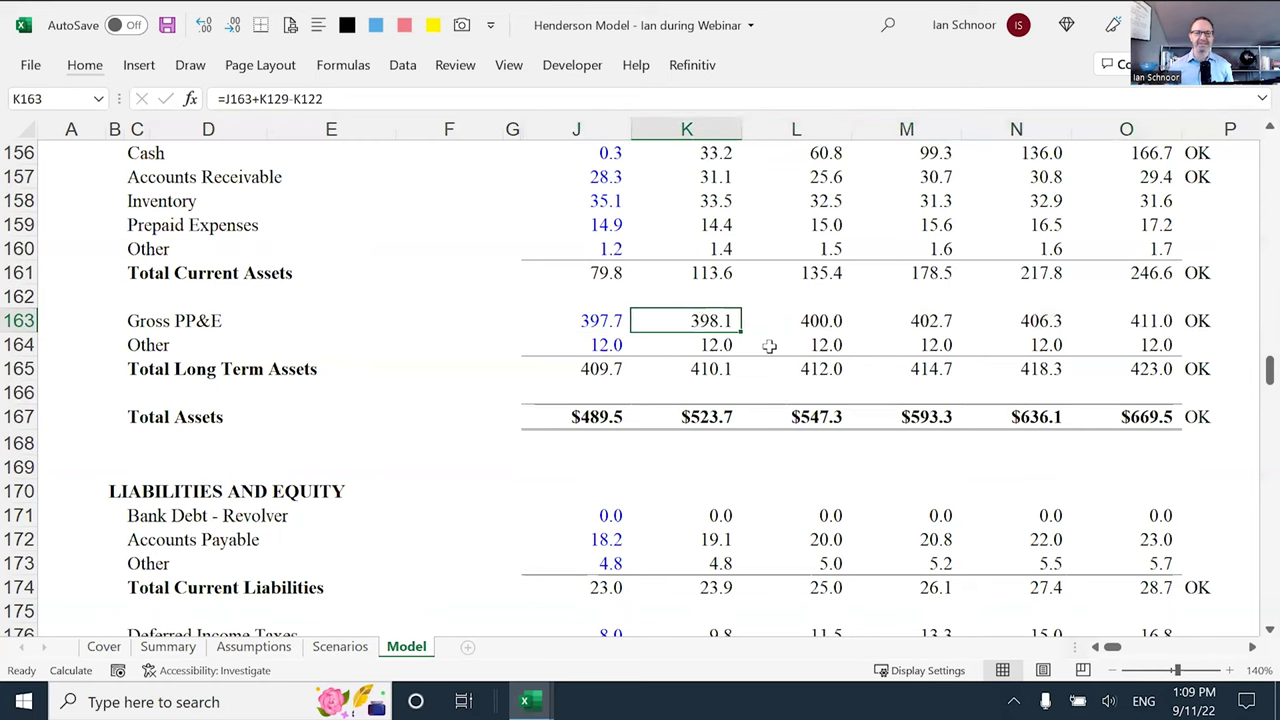
{"action": "key", "text": "Right"}
{"action": "key", "text": "Right"}
{"action": "key", "text": "Right"}
{"action": "key", "text": "Right"}
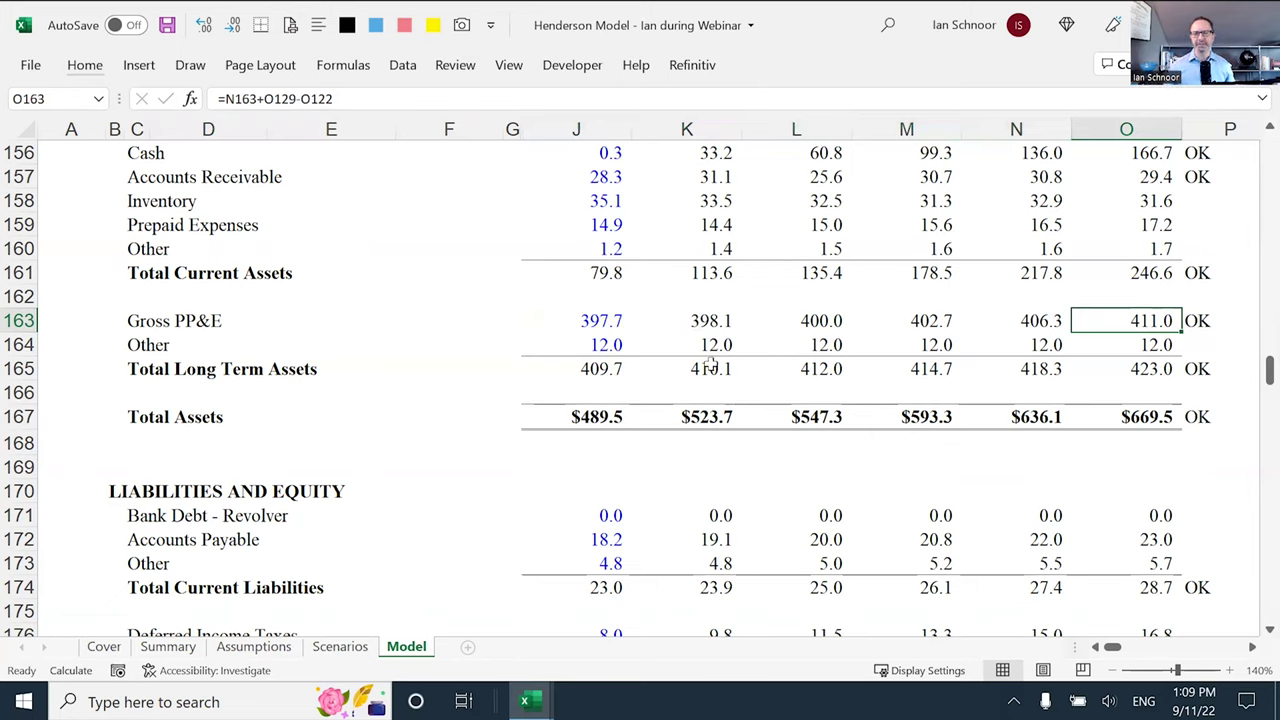
{"action": "left_click_drag", "start_coordinate": [333, 321], "coordinate": [1052, 320]}
{"action": "scroll", "coordinate": [830, 323], "scroll_direction": "up", "scroll_amount": 1}
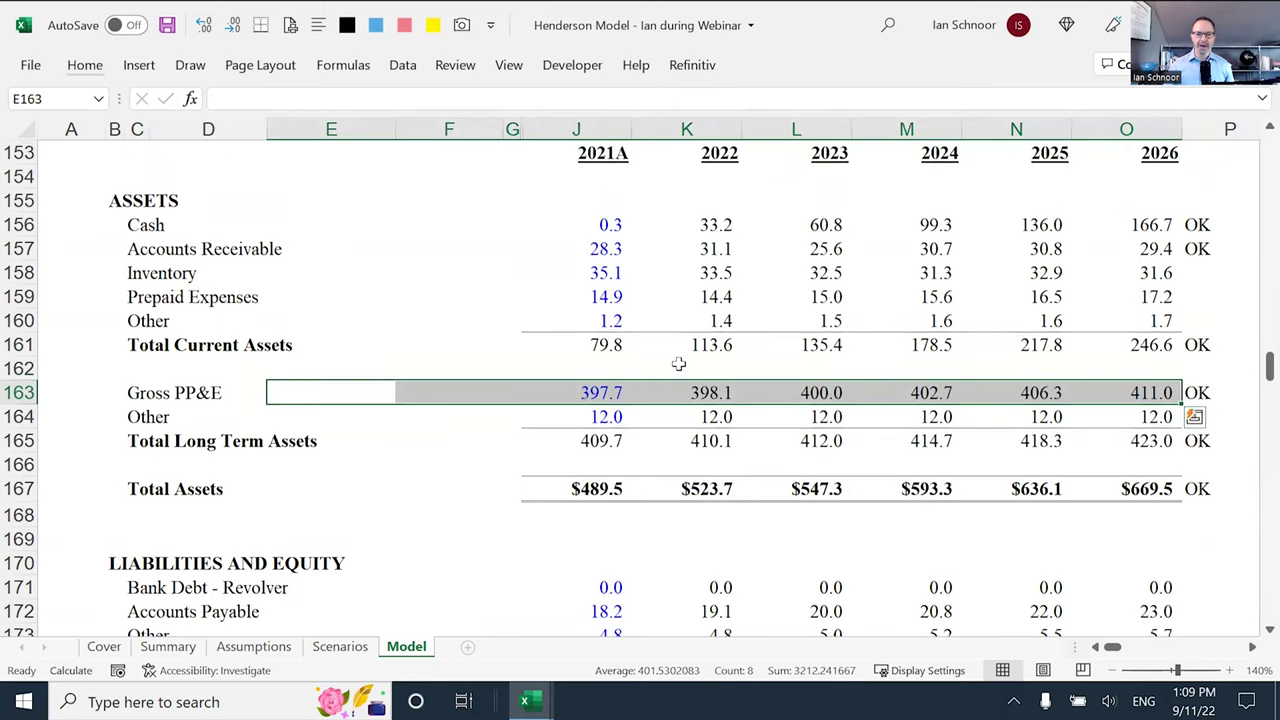
Examine the Check row 188 beneath Total Liabilities and Equity to see whether the balance sheet balances
{"action": "scroll", "coordinate": [677, 365], "scroll_direction": "down", "scroll_amount": 3}
{"action": "scroll", "coordinate": [672, 378], "scroll_direction": "down", "scroll_amount": 4}
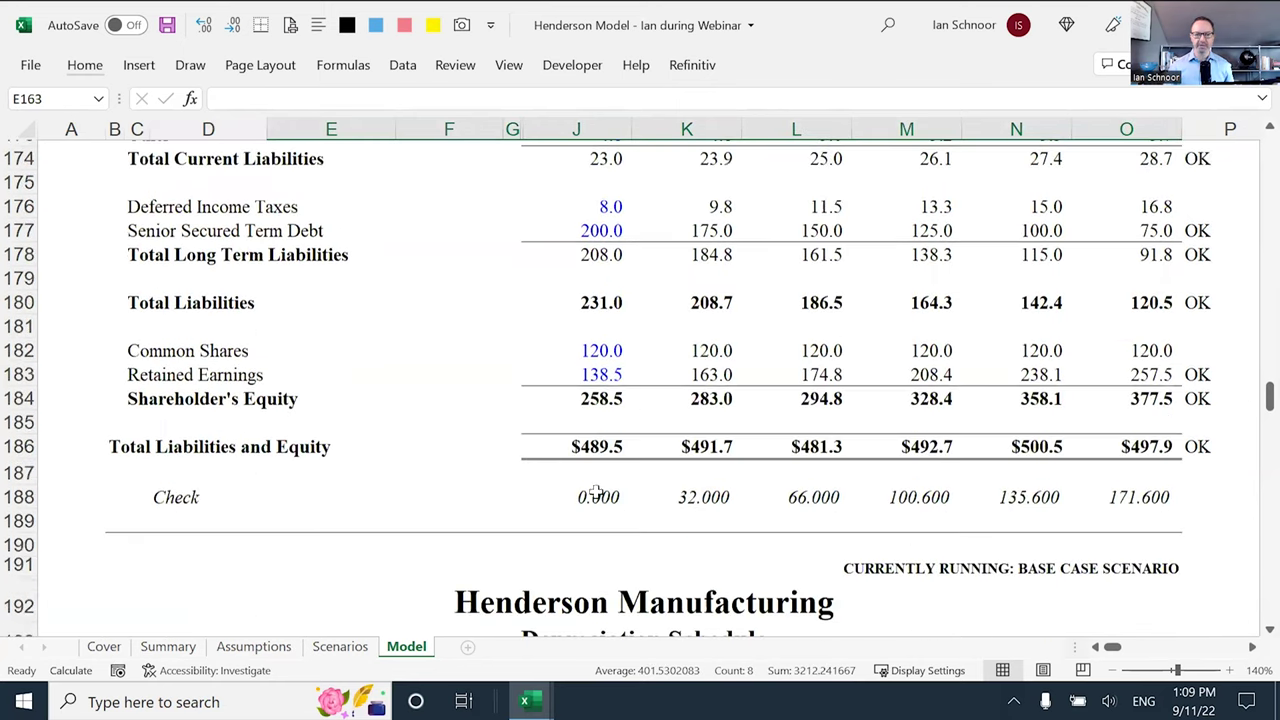
{"action": "left_click", "coordinate": [308, 492]}
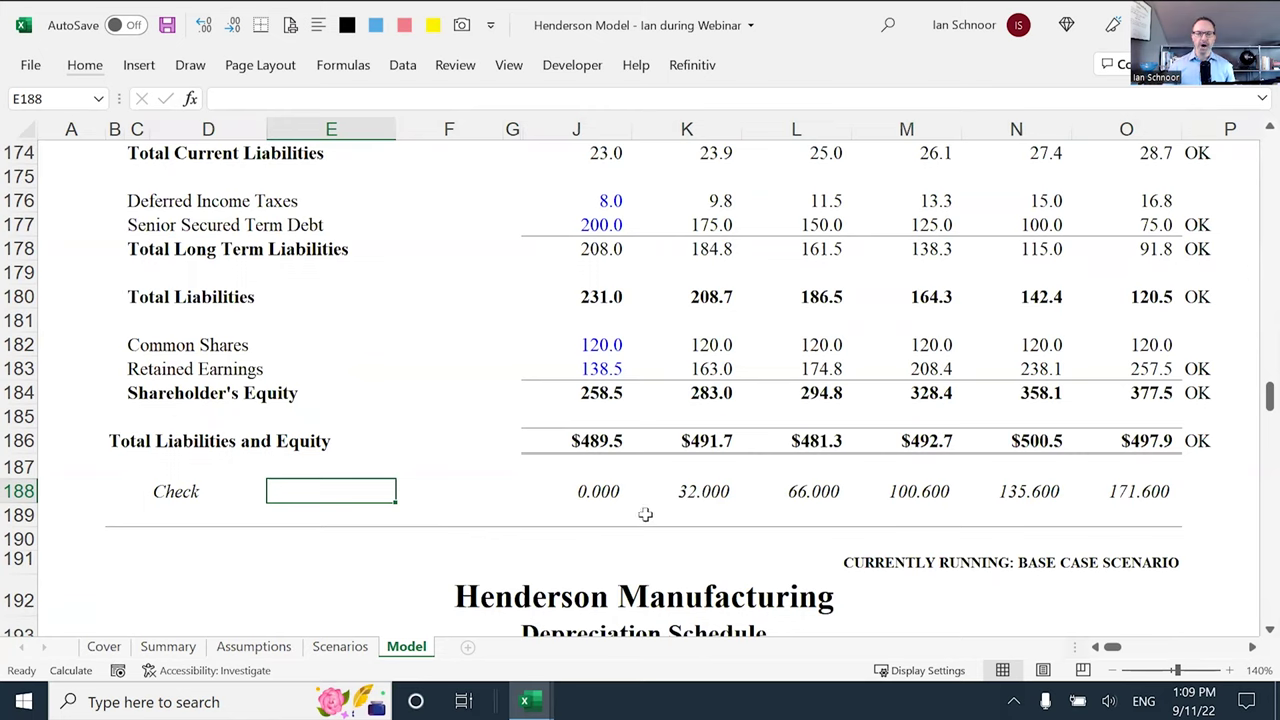
Halve the 2022 balance check difference in K189 with =K188/2 to compare it with CAPEX
{"action": "left_click", "coordinate": [682, 515]}
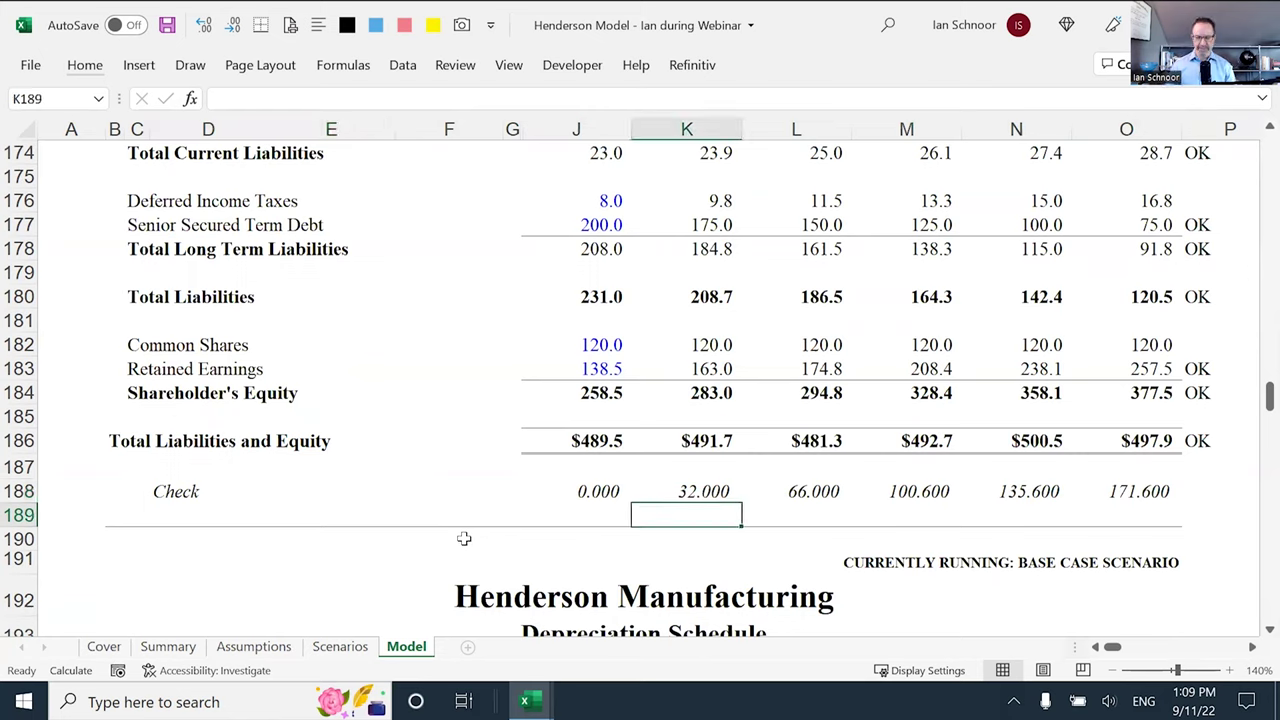
{"action": "type", "text": "="}
{"action": "key", "text": "Up"}
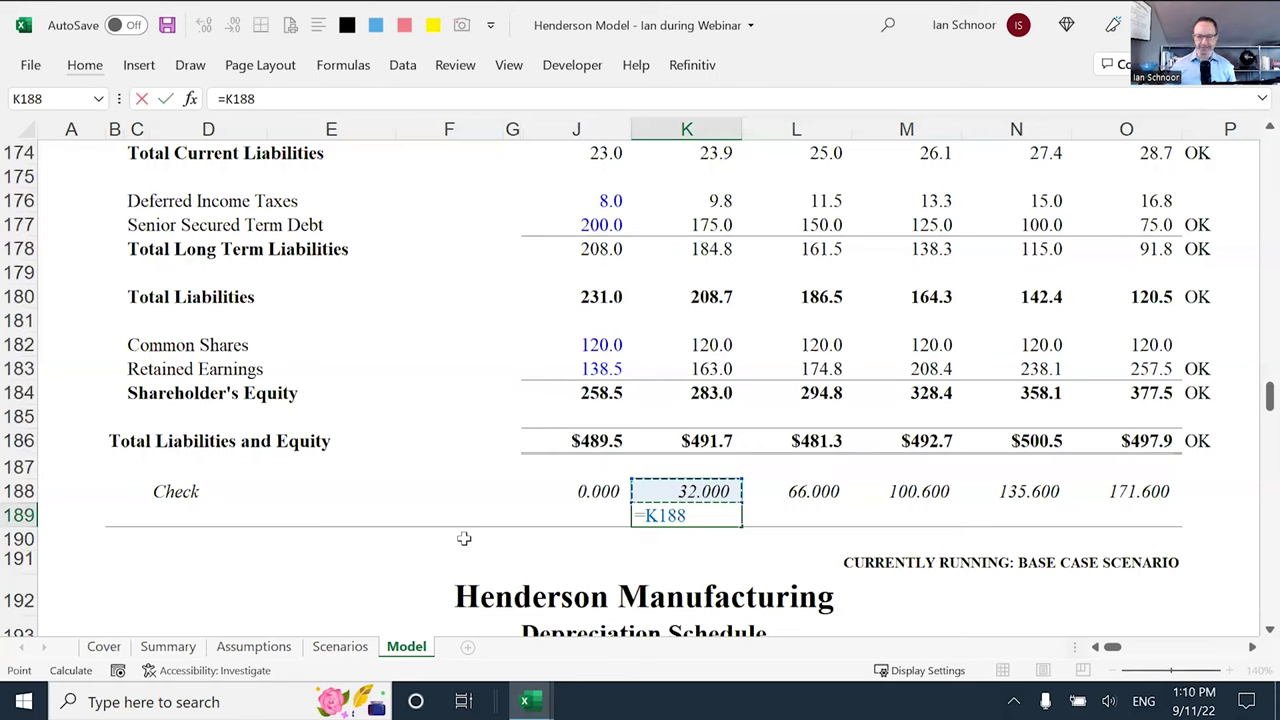
{"action": "type", "text": "/2"}
{"action": "key", "text": "Return"}
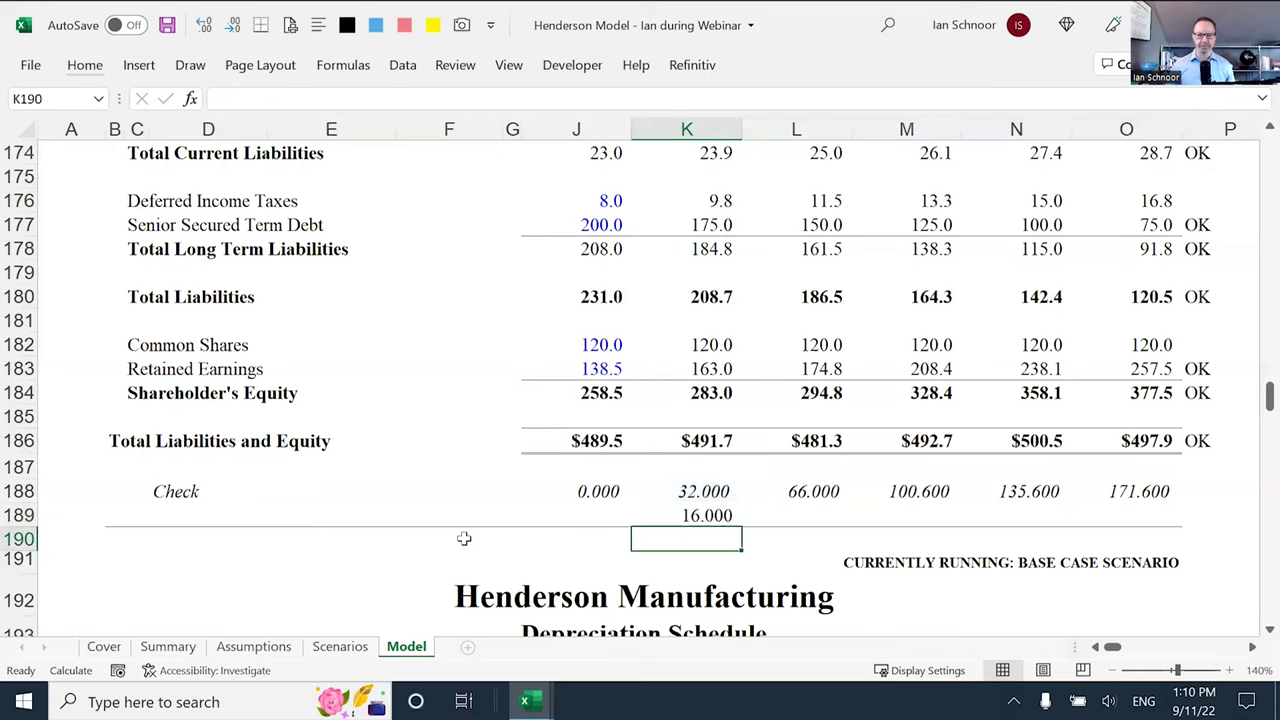
{"action": "key", "text": "Up"}
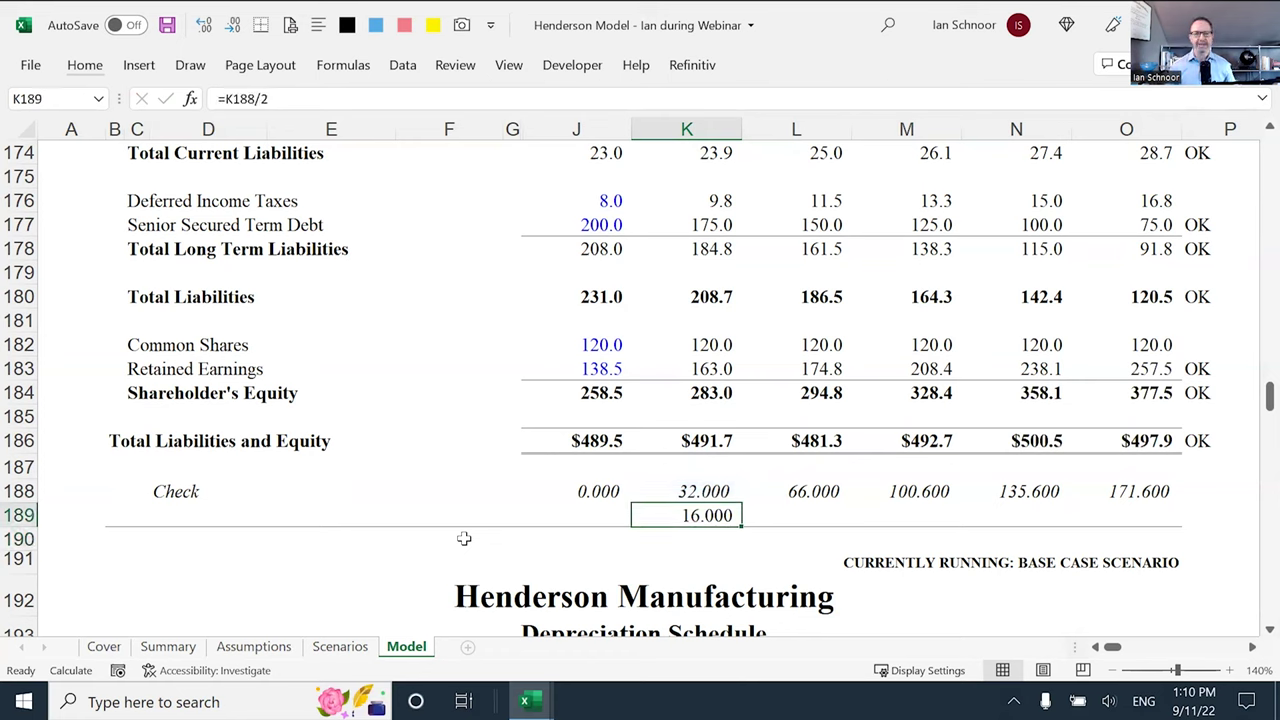
{"action": "key", "text": "shift+Right"}
{"action": "key", "text": "shift+Right"}
{"action": "key", "text": "shift+Right"}
{"action": "key", "text": "shift+Right"}
{"action": "type", "text": "r"}
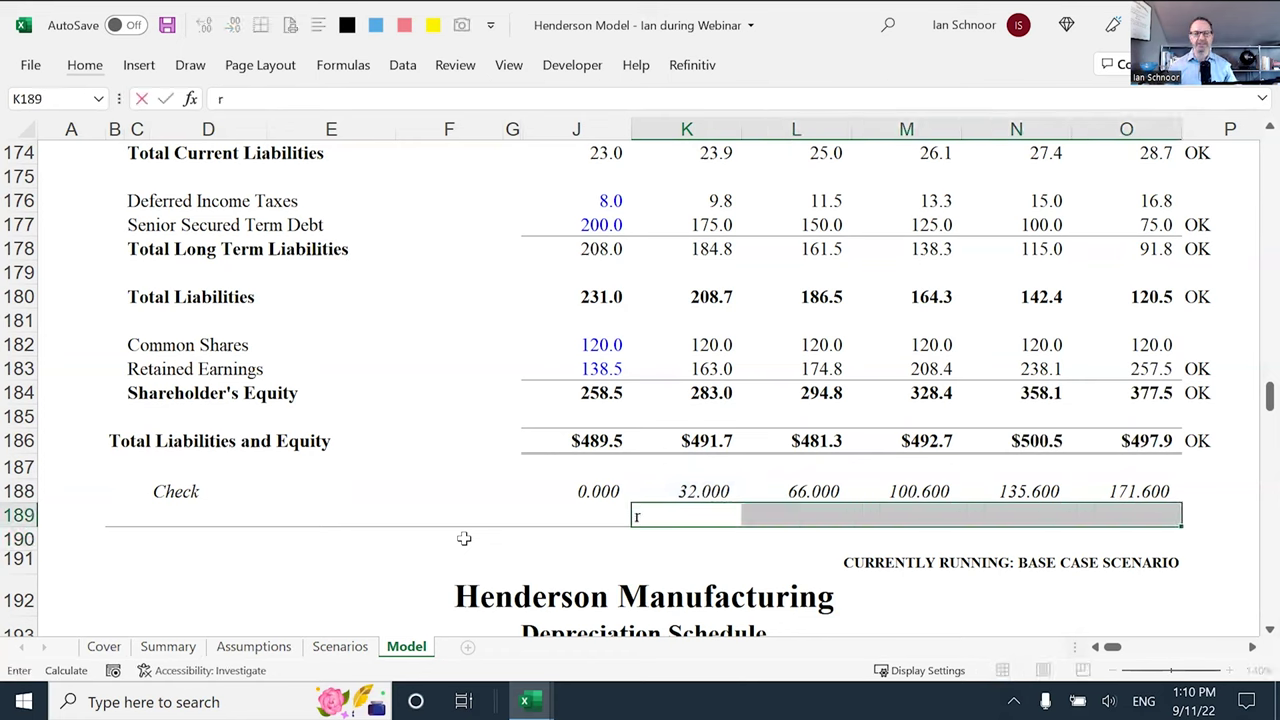
{"action": "key", "text": "Escape"}
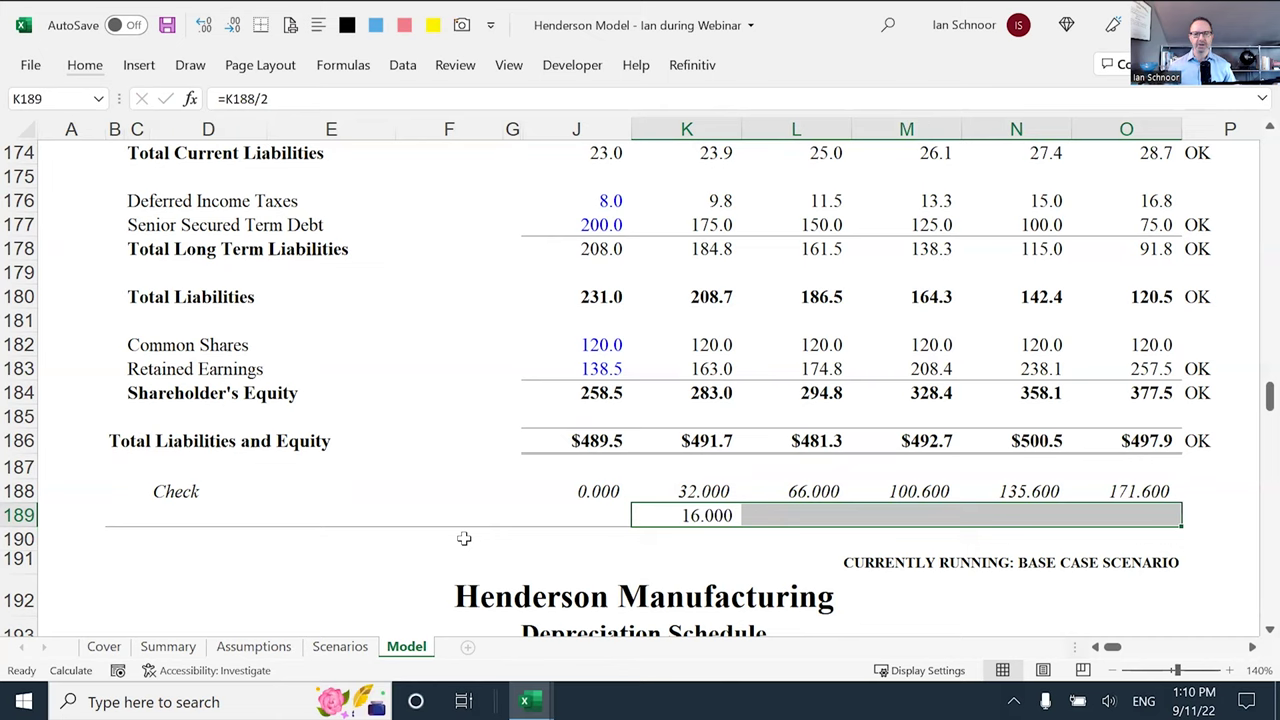
Recheck the halving formula in K189 and clear it from the sheet
{"action": "key", "text": "Down"}
{"action": "key", "text": "Up"}
{"action": "key", "text": "F2"}
{"action": "key", "text": "Escape"}
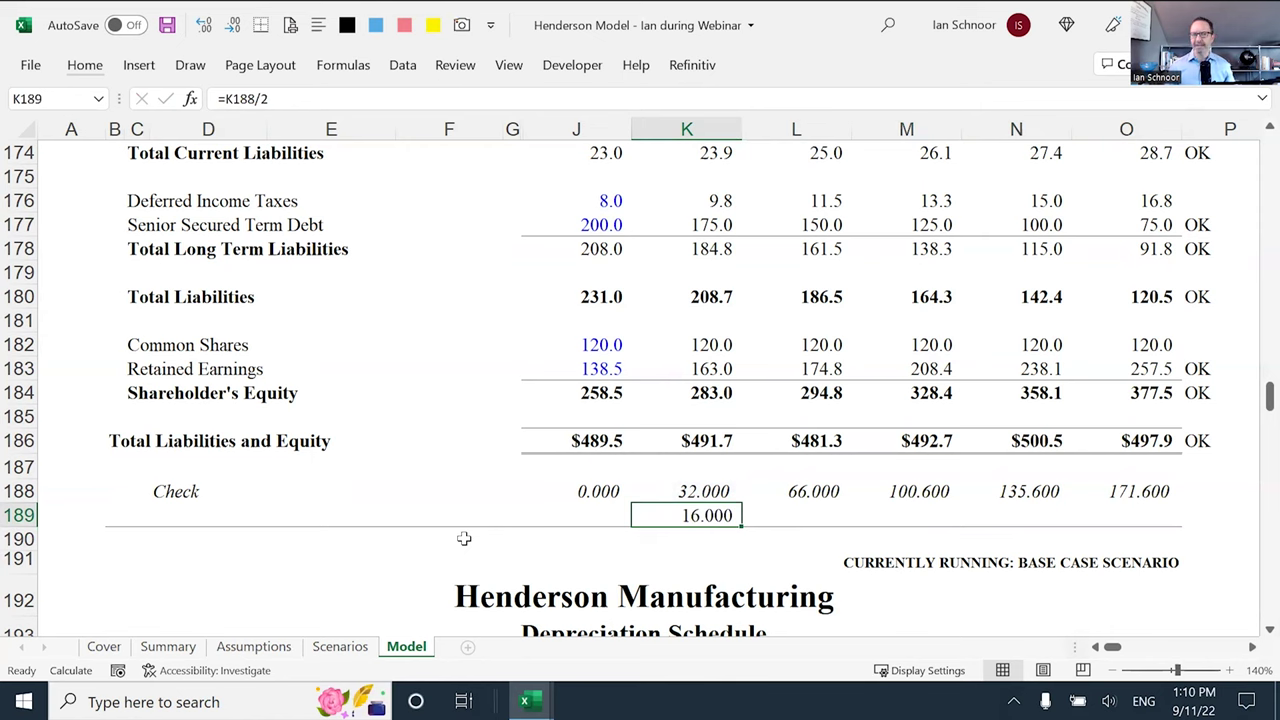
{"action": "key", "text": "Delete"}
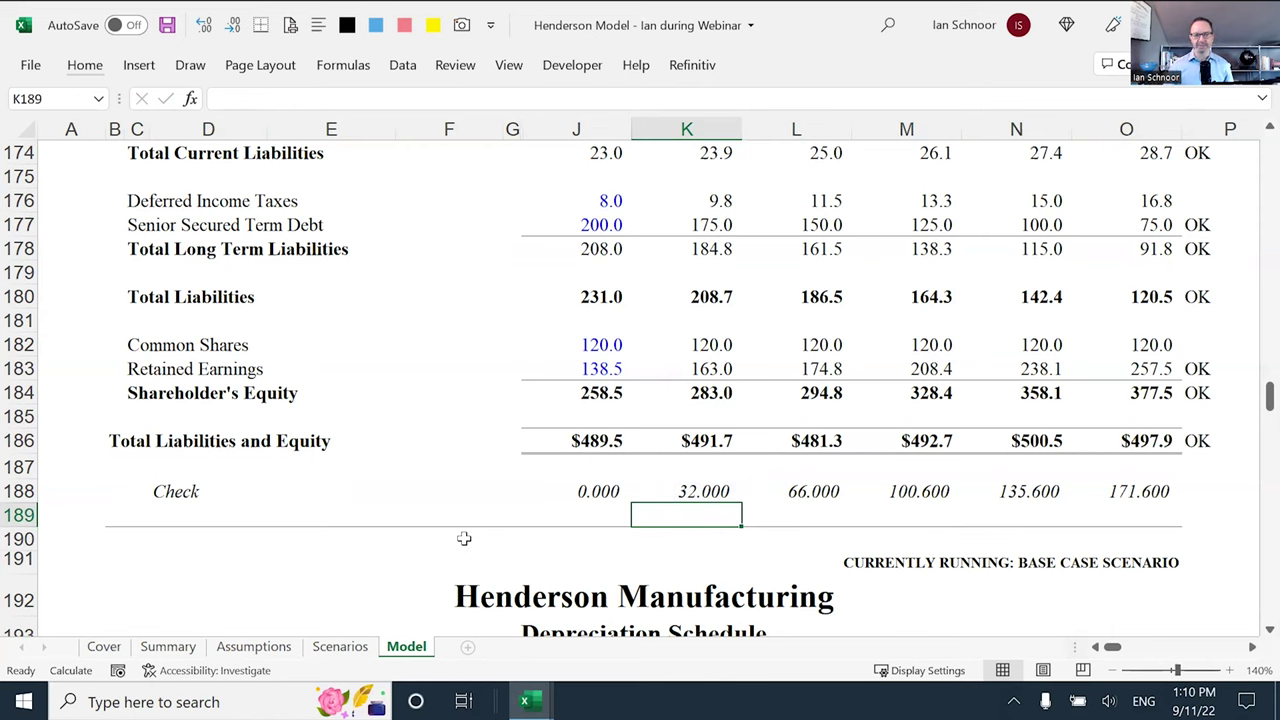
Review the CAPEX line under Investing Activities and highlight the Cash row 156 on the Balance Sheet
{"action": "scroll", "coordinate": [496, 432], "scroll_direction": "up", "scroll_amount": 12}
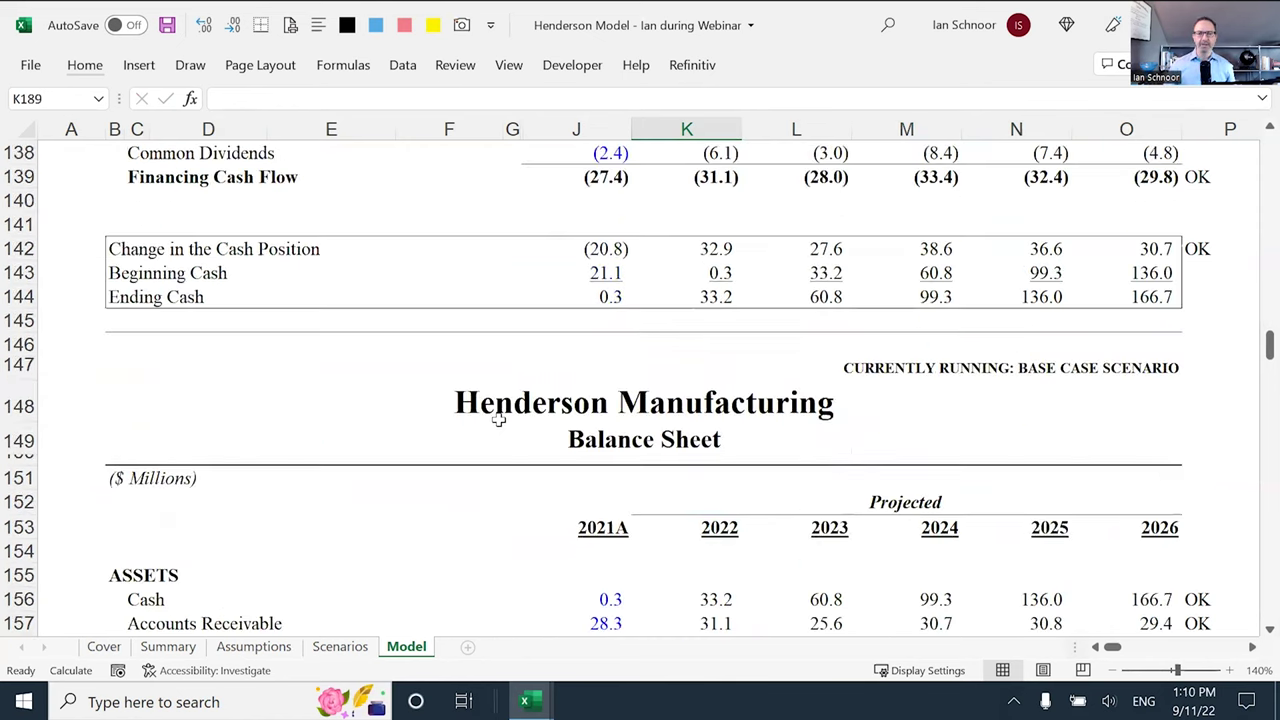
{"action": "scroll", "coordinate": [498, 420], "scroll_direction": "up", "scroll_amount": 4}
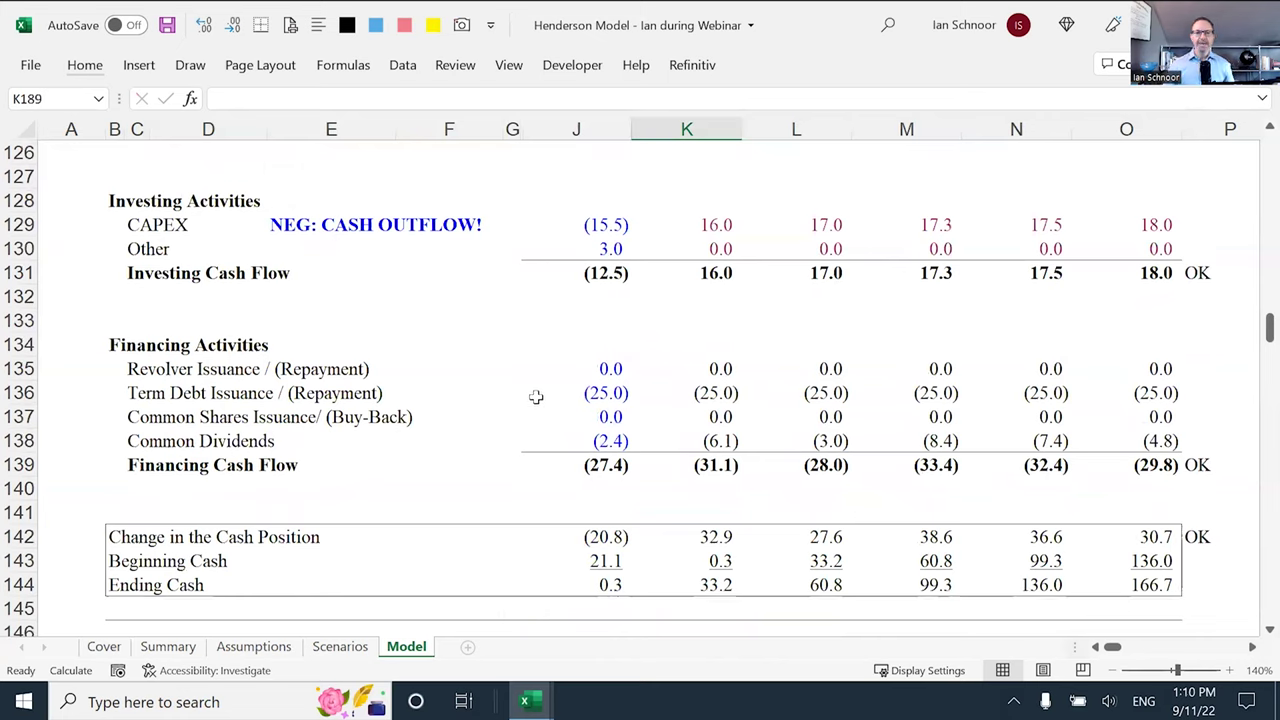
{"action": "scroll", "coordinate": [603, 377], "scroll_direction": "down", "scroll_amount": 7}
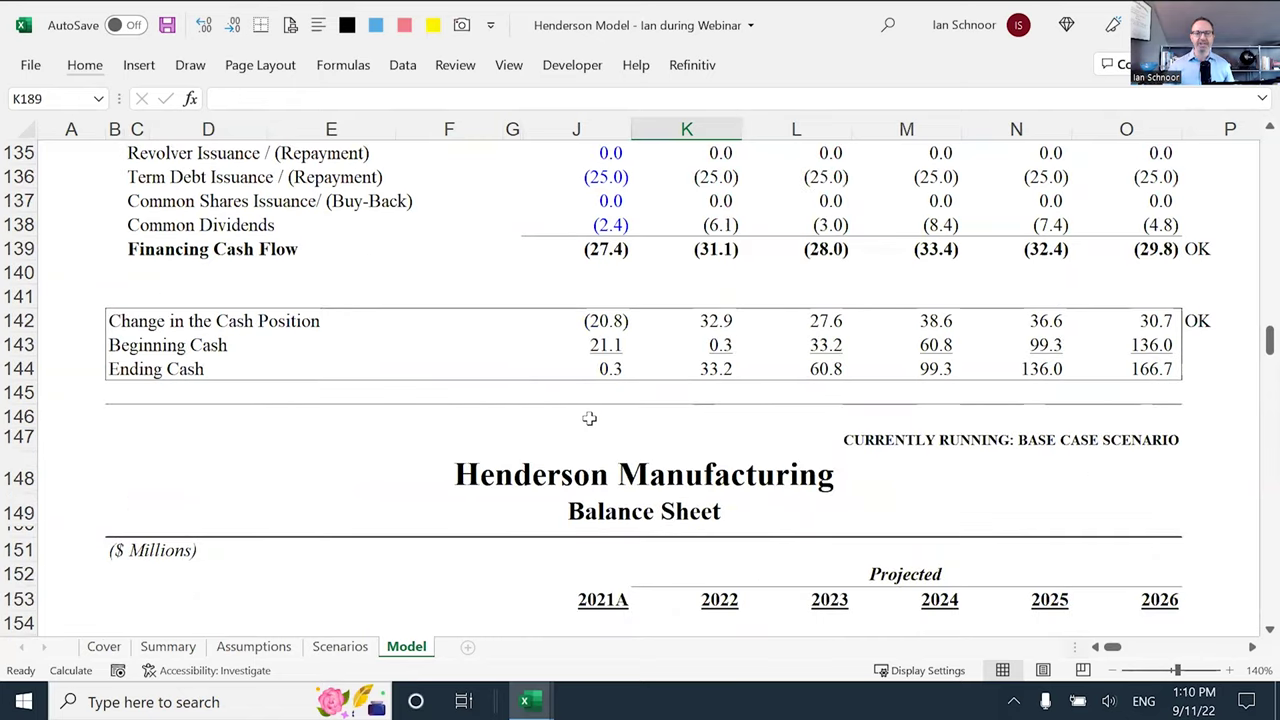
{"action": "left_click", "coordinate": [350, 383]}
{"action": "key", "text": "shift+space"}
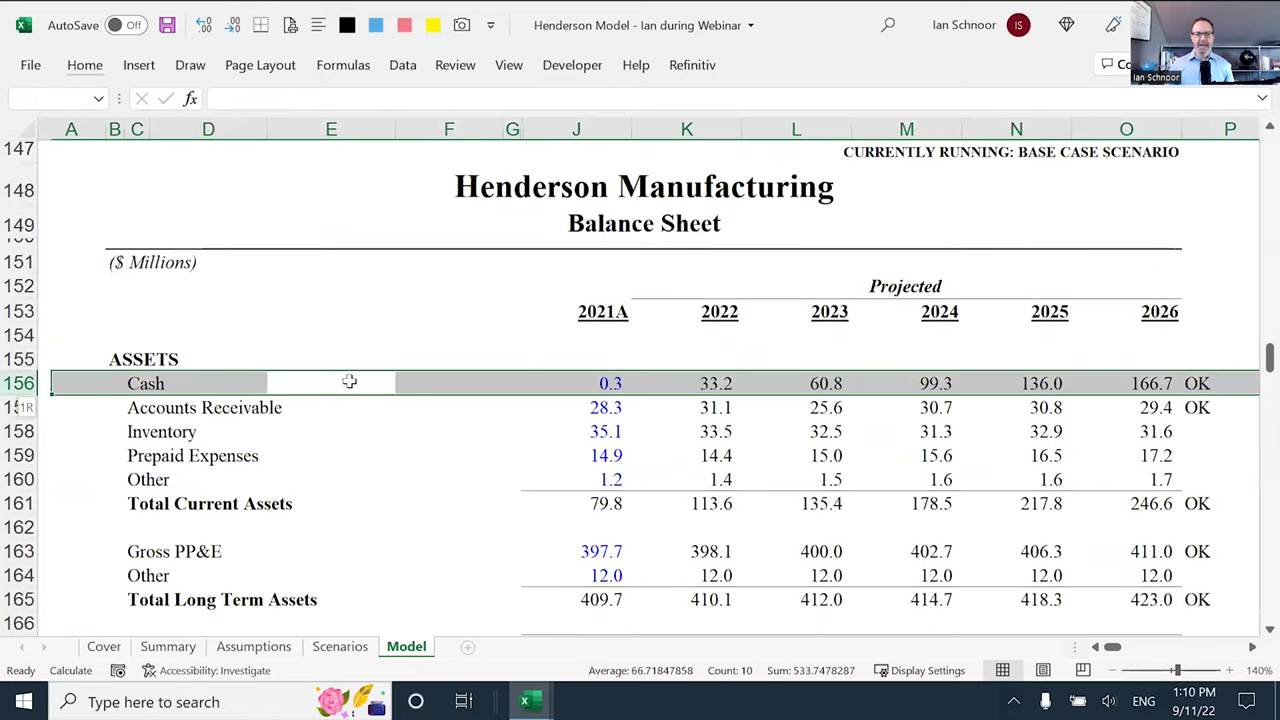
Highlight the entire Gross PP&E row 163 to compare its direction with Cash
{"action": "key", "text": "Down"}
{"action": "key", "text": "Down"}
{"action": "key", "text": "Down"}
{"action": "key", "text": "Down"}
{"action": "key", "text": "Down"}
{"action": "key", "text": "Down"}
{"action": "key", "text": "Down"}
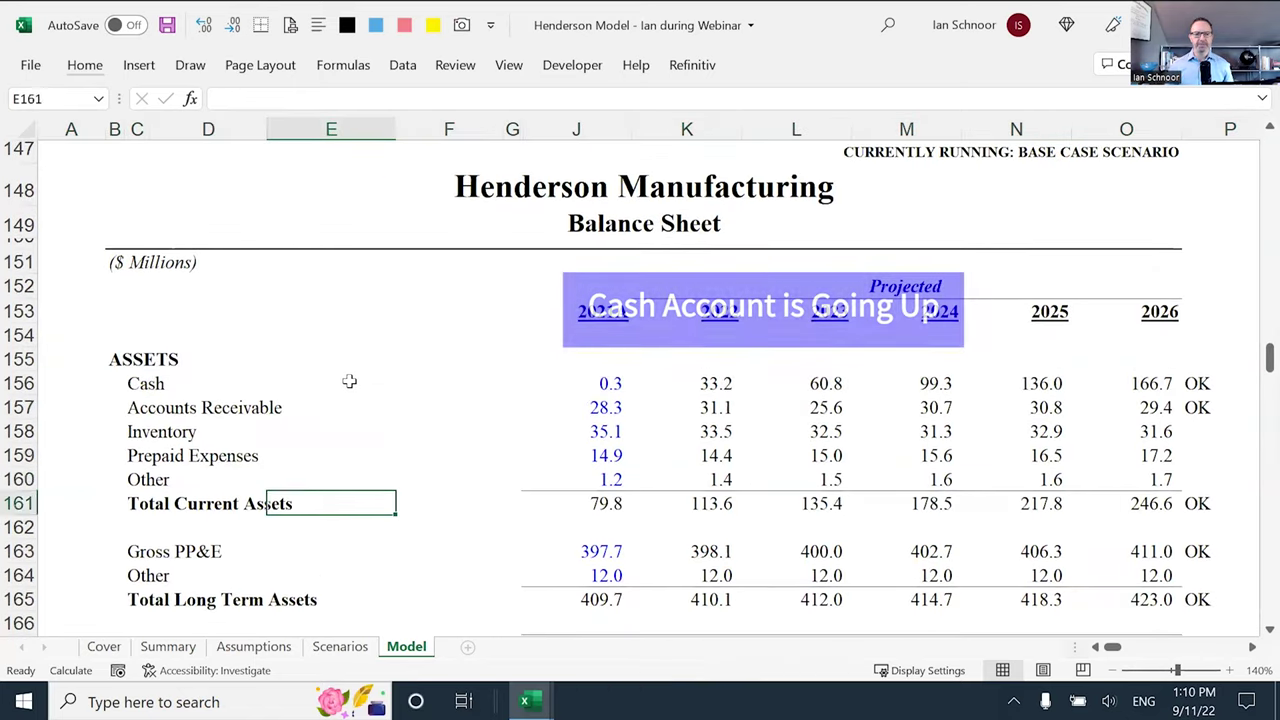
{"action": "key", "text": "shift+space"}
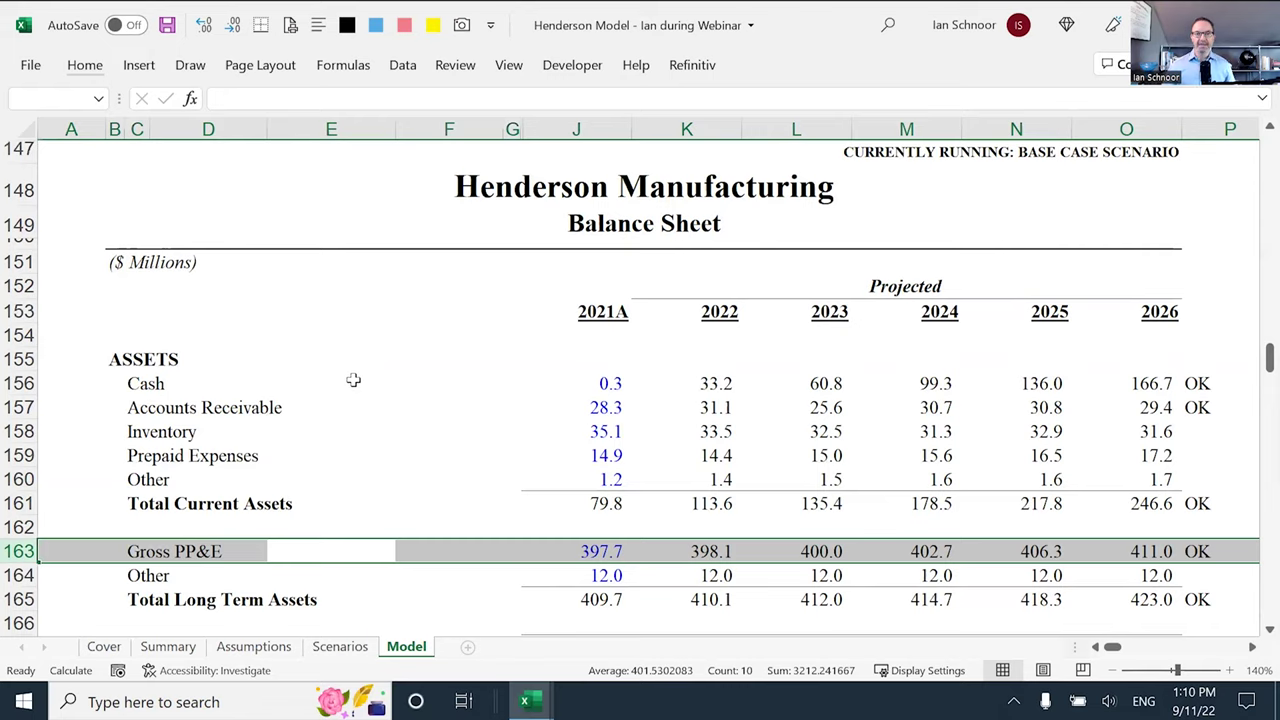
Compare the 2022 CAPEX in K129 with the 2022 balance check difference in K188, highlighting cells K188:K189
{"action": "scroll", "coordinate": [350, 380], "scroll_direction": "up", "scroll_amount": 6}
{"action": "scroll", "coordinate": [355, 380], "scroll_direction": "up", "scroll_amount": 1}
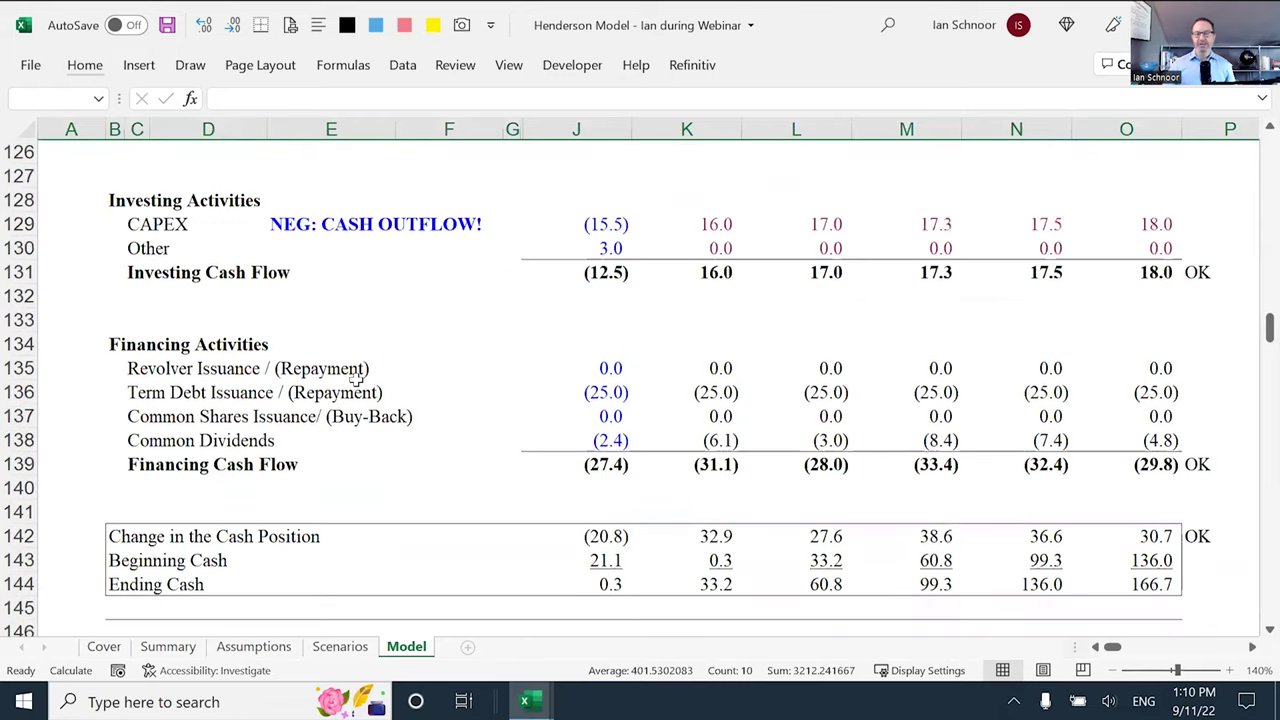
{"action": "scroll", "coordinate": [355, 378], "scroll_direction": "up", "scroll_amount": 1}
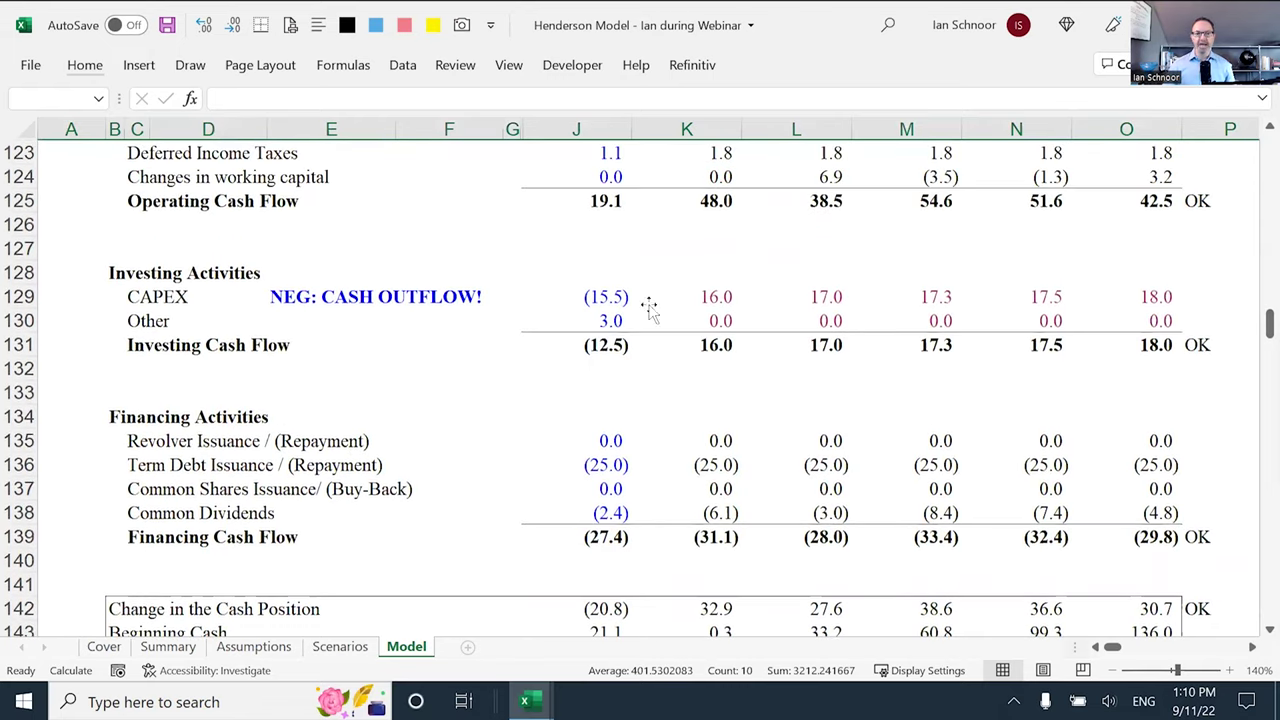
{"action": "left_click", "coordinate": [651, 304]}
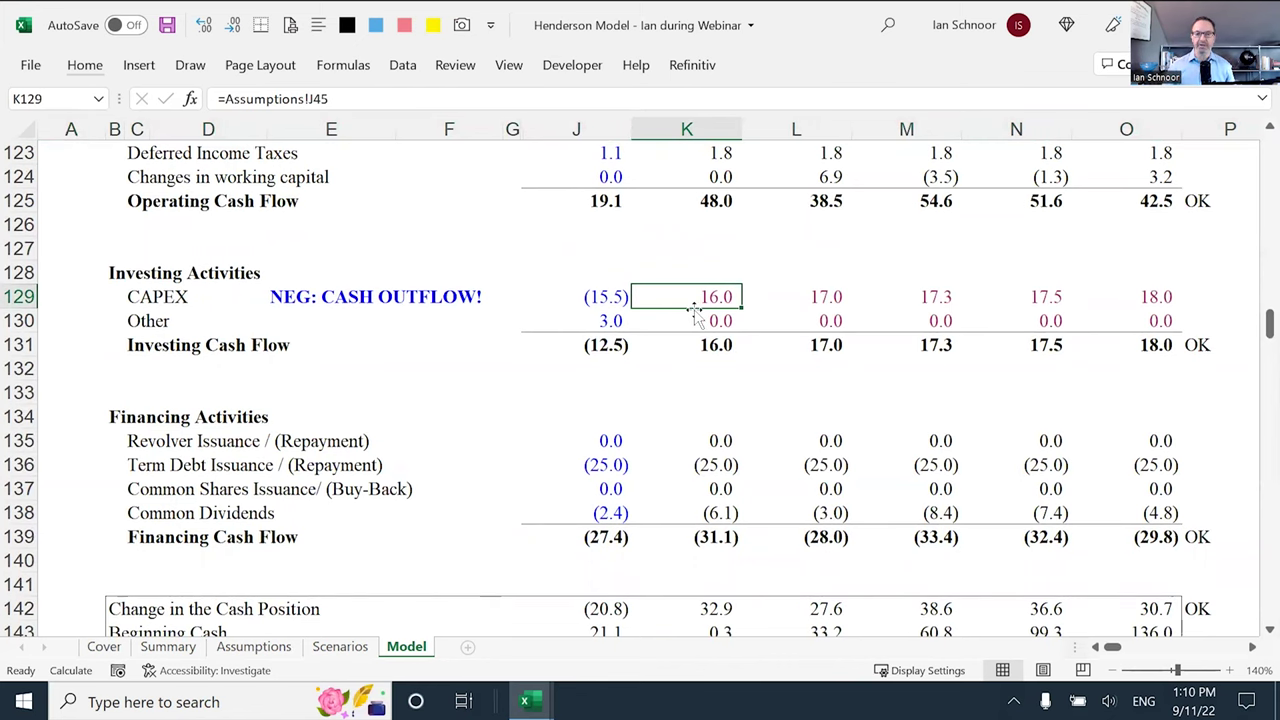
{"action": "scroll", "coordinate": [695, 340], "scroll_direction": "down", "scroll_amount": 2}
{"action": "scroll", "coordinate": [693, 400], "scroll_direction": "down", "scroll_amount": 14}
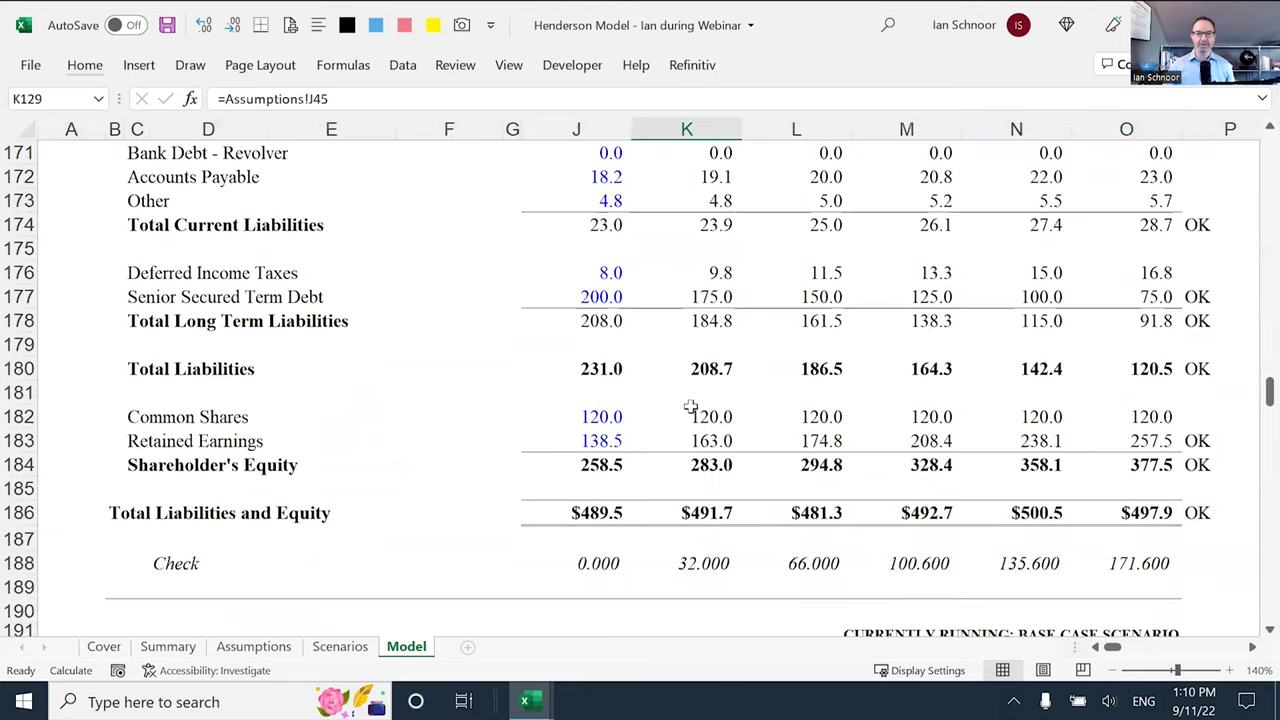
{"action": "scroll", "coordinate": [692, 430], "scroll_direction": "down", "scroll_amount": 2}
{"action": "left_click_drag", "start_coordinate": [692, 440], "coordinate": [688, 414]}
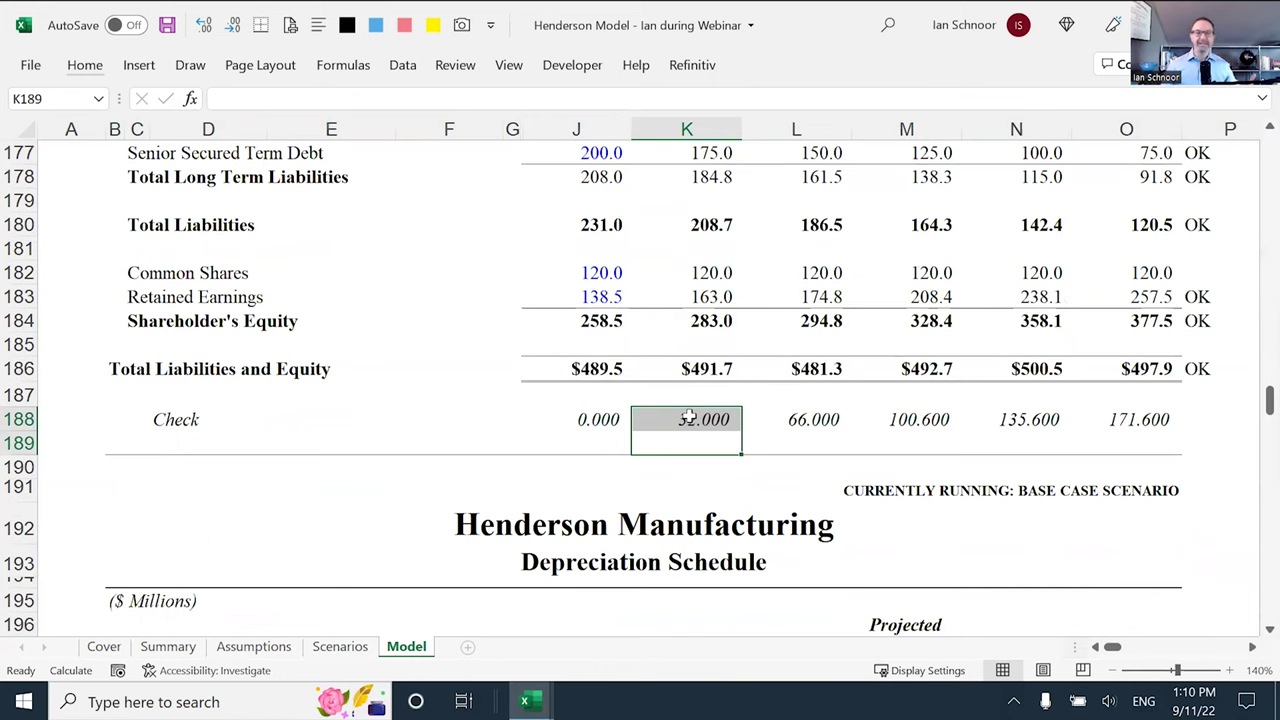
{"action": "scroll", "coordinate": [688, 418], "scroll_direction": "up", "scroll_amount": 1}
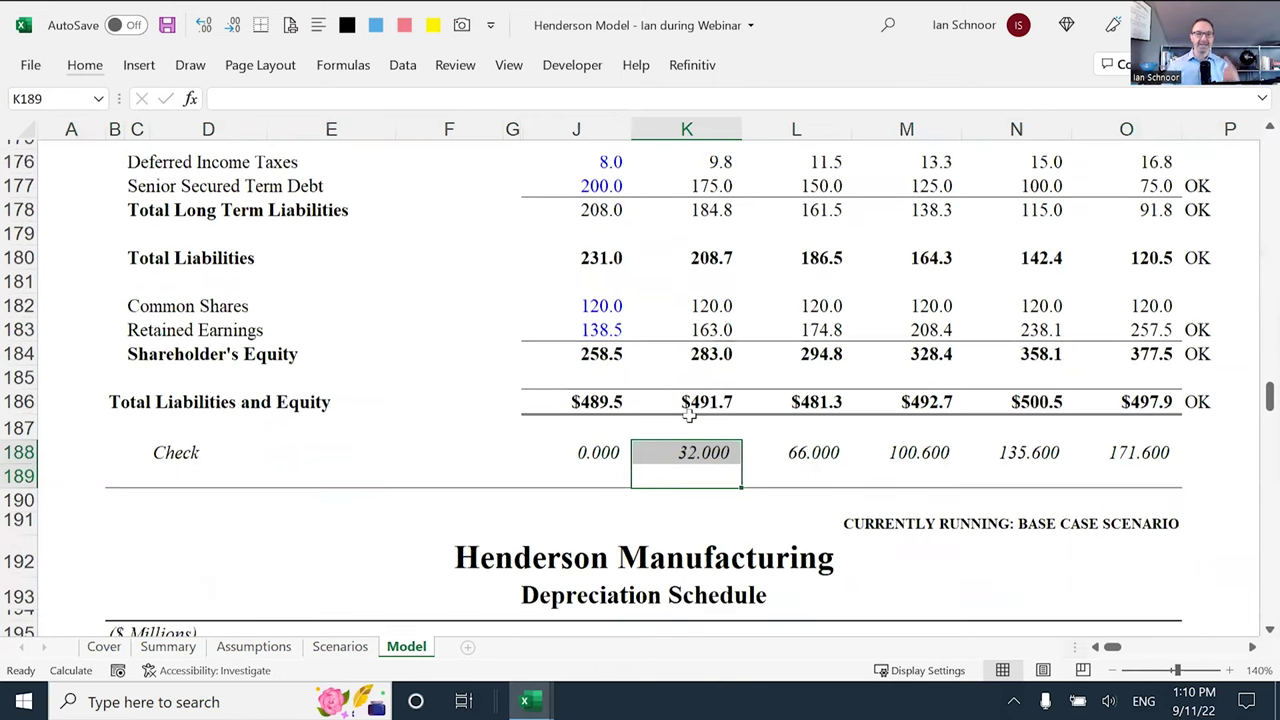
Trace the 2022 CAPEX in K129 down to the Ending Cash line and highlight row 144 across the years
{"action": "scroll", "coordinate": [689, 415], "scroll_direction": "up", "scroll_amount": 13}
{"action": "scroll", "coordinate": [689, 415], "scroll_direction": "up", "scroll_amount": 4}
{"action": "left_click", "coordinate": [703, 296]}
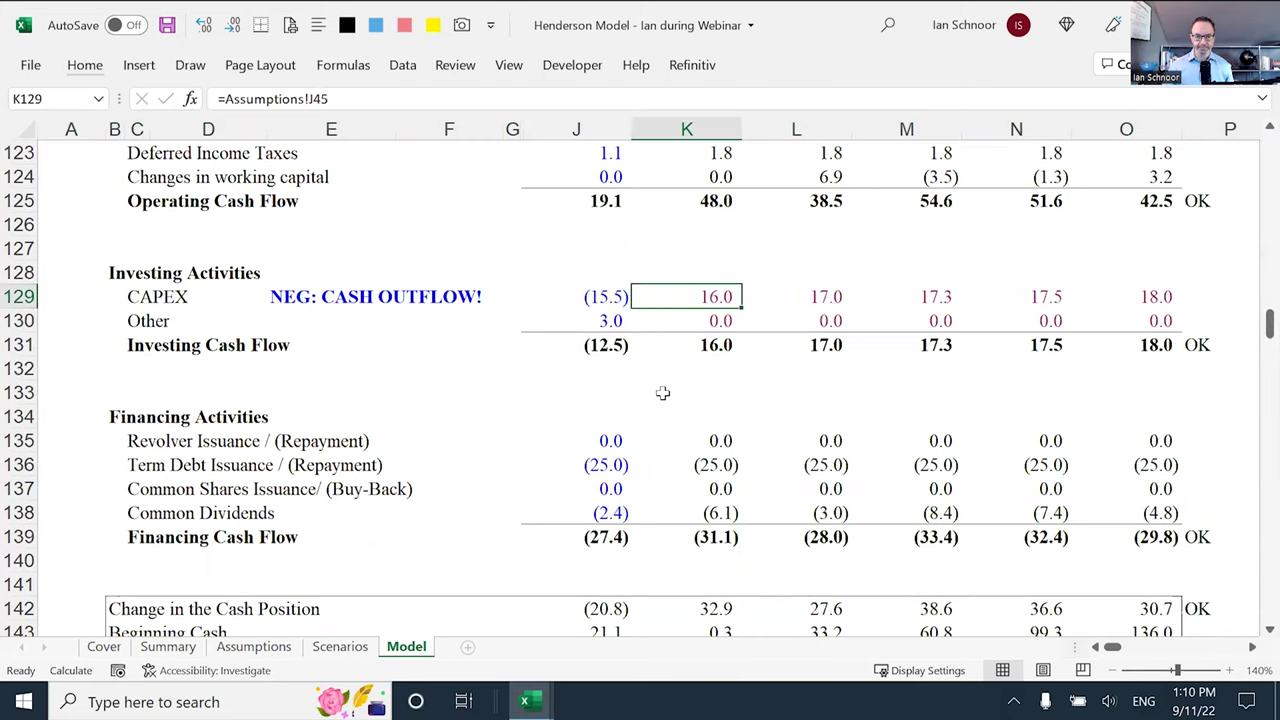
{"action": "scroll", "coordinate": [662, 393], "scroll_direction": "down", "scroll_amount": 4}
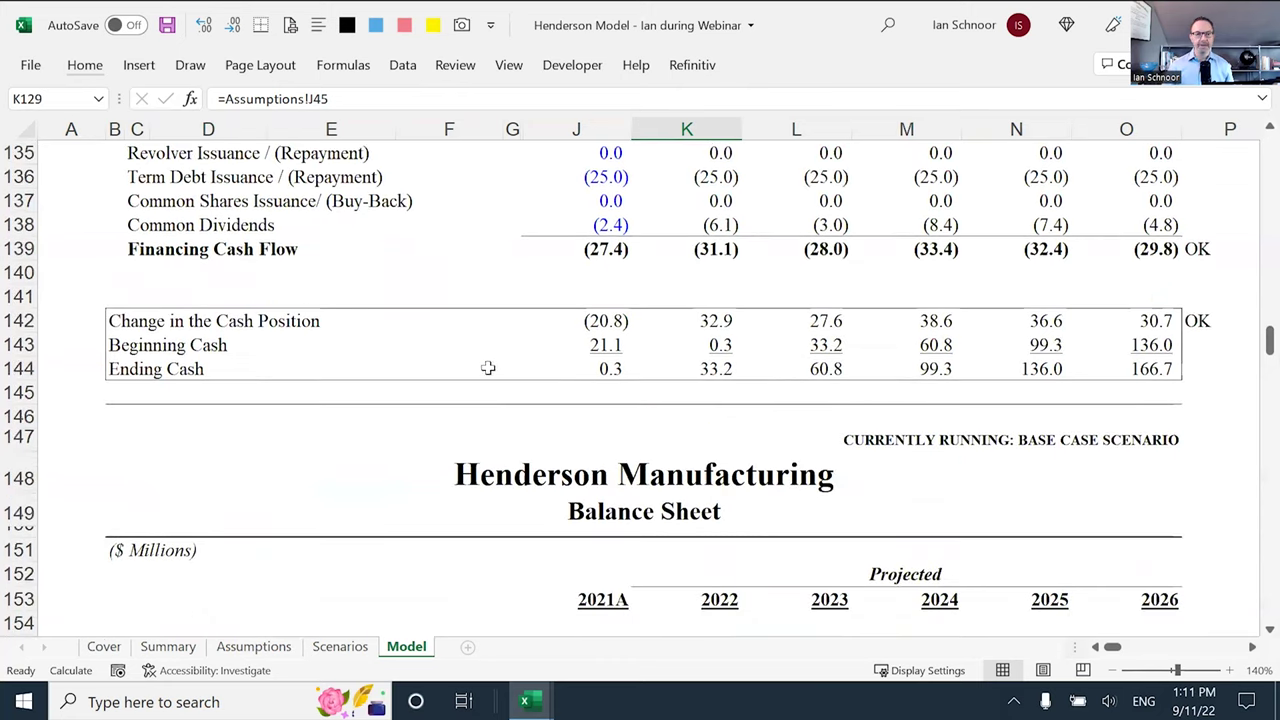
{"action": "mouse_move", "coordinate": [487, 368]}
{"action": "left_mouse_down"}
{"action": "mouse_move", "coordinate": [1246, 366]}
{"action": "mouse_move", "coordinate": [1192, 368]}
{"action": "left_mouse_up"}
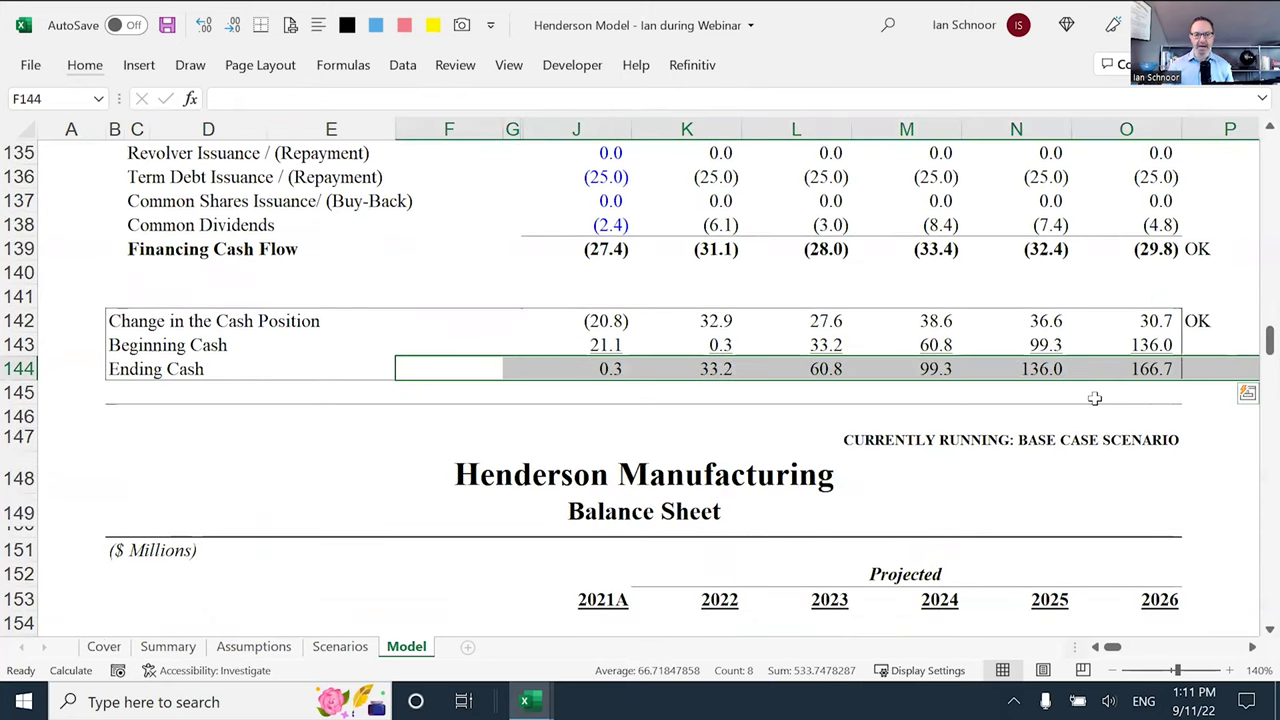
Highlight the projected Cash values K156:O156 on the Balance Sheet and review the assets, liabilities and equity below
{"action": "scroll", "coordinate": [1000, 420], "scroll_direction": "down", "scroll_amount": 4}
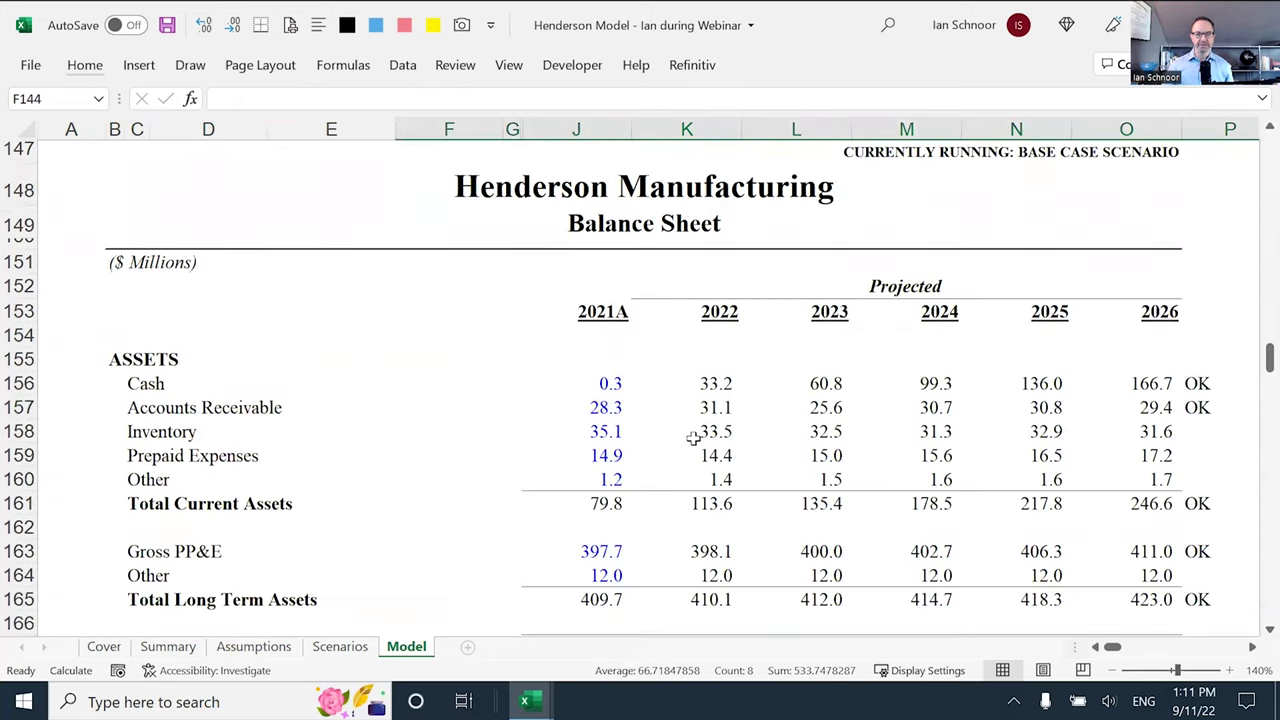
{"action": "left_click_drag", "start_coordinate": [690, 384], "coordinate": [1155, 385]}
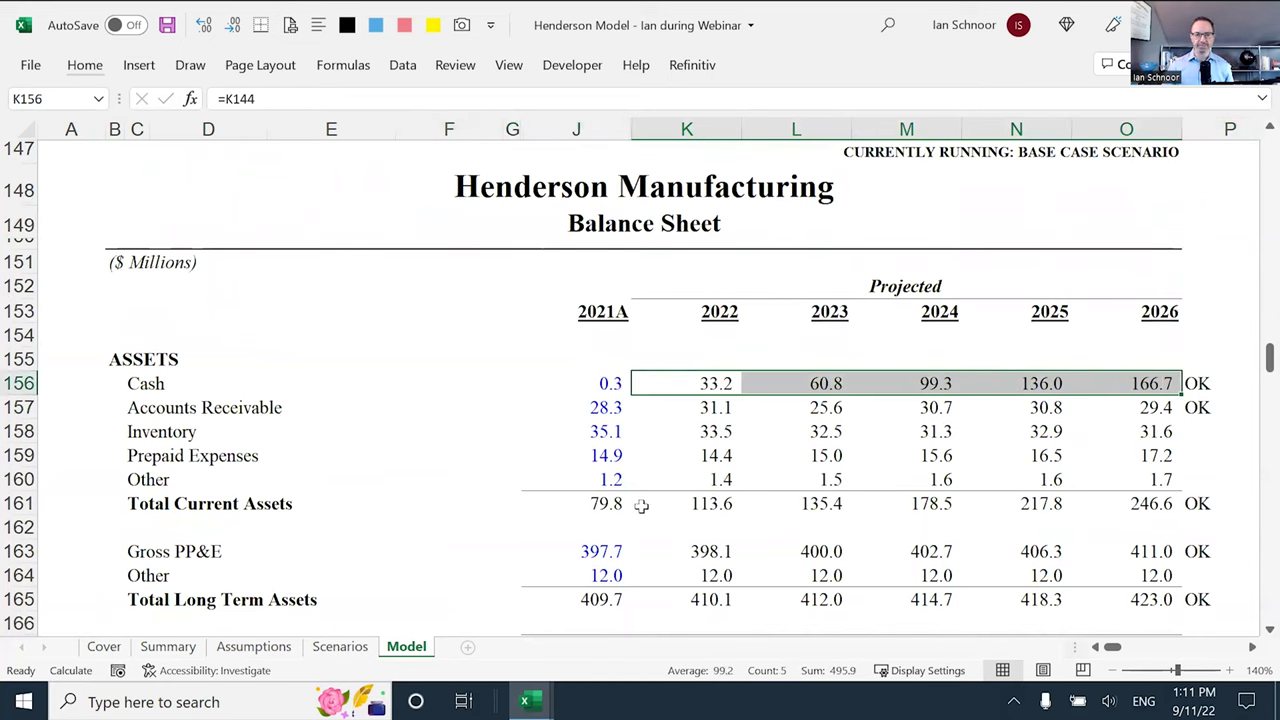
{"action": "scroll", "coordinate": [650, 430], "scroll_direction": "down", "scroll_amount": 1}
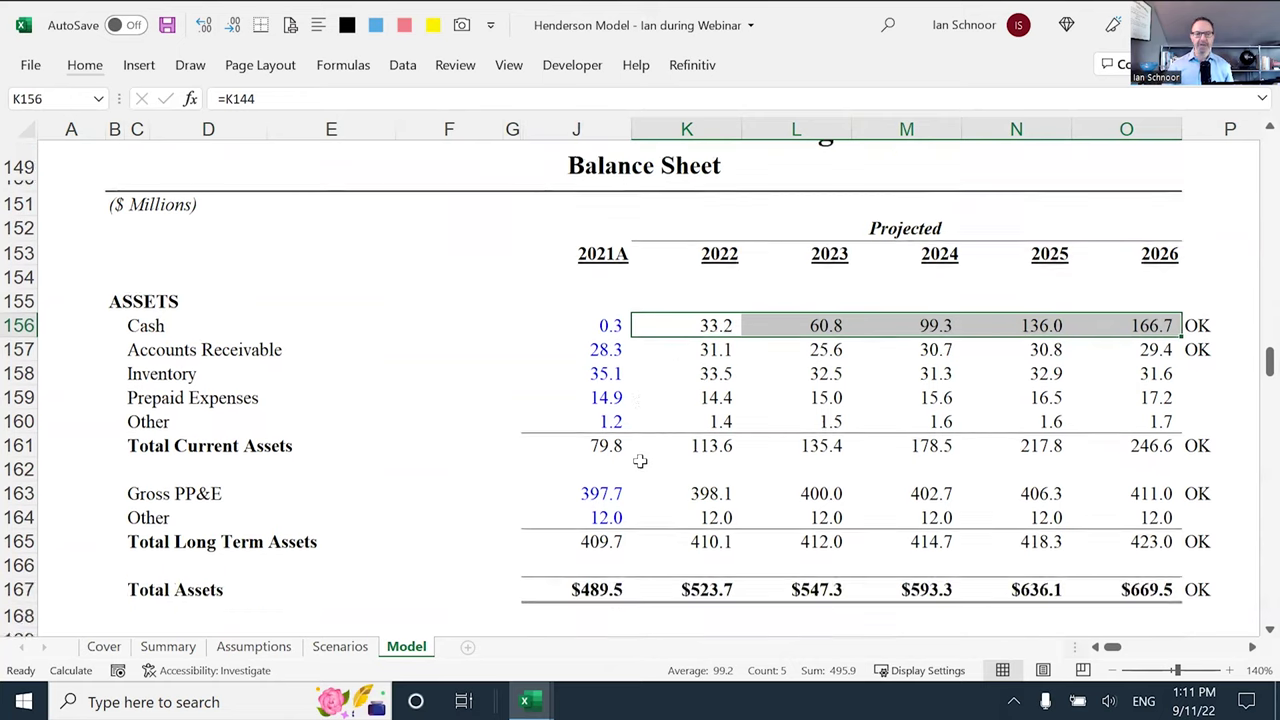
{"action": "scroll", "coordinate": [640, 460], "scroll_direction": "down", "scroll_amount": 1}
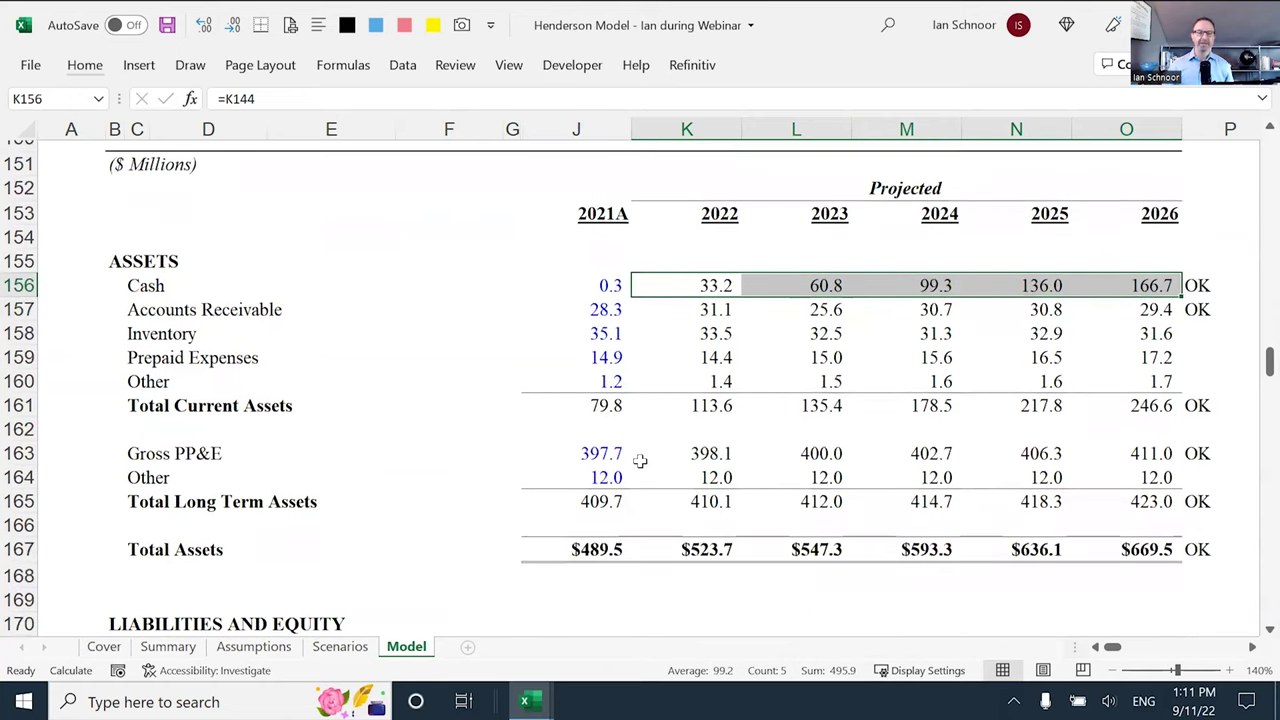
{"action": "scroll", "coordinate": [640, 460], "scroll_direction": "down", "scroll_amount": 5}
{"action": "scroll", "coordinate": [640, 467], "scroll_direction": "up", "scroll_amount": 1}
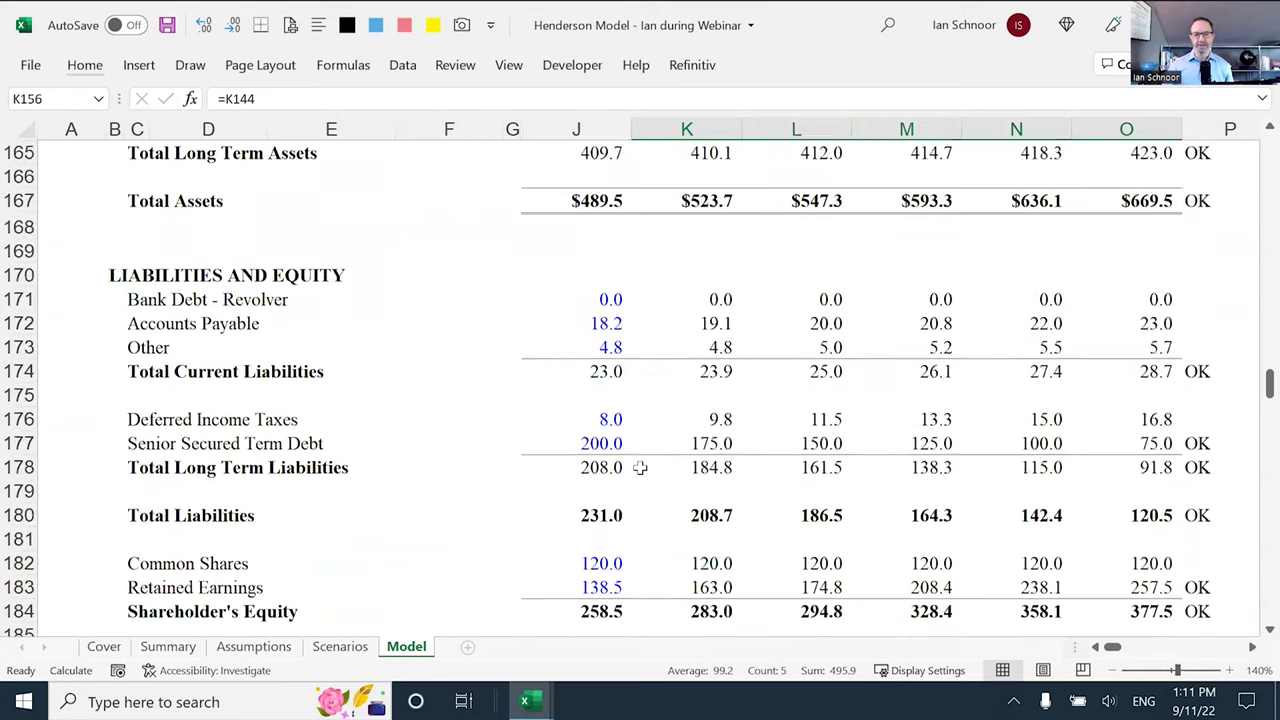
{"action": "scroll", "coordinate": [640, 467], "scroll_direction": "up", "scroll_amount": 6}
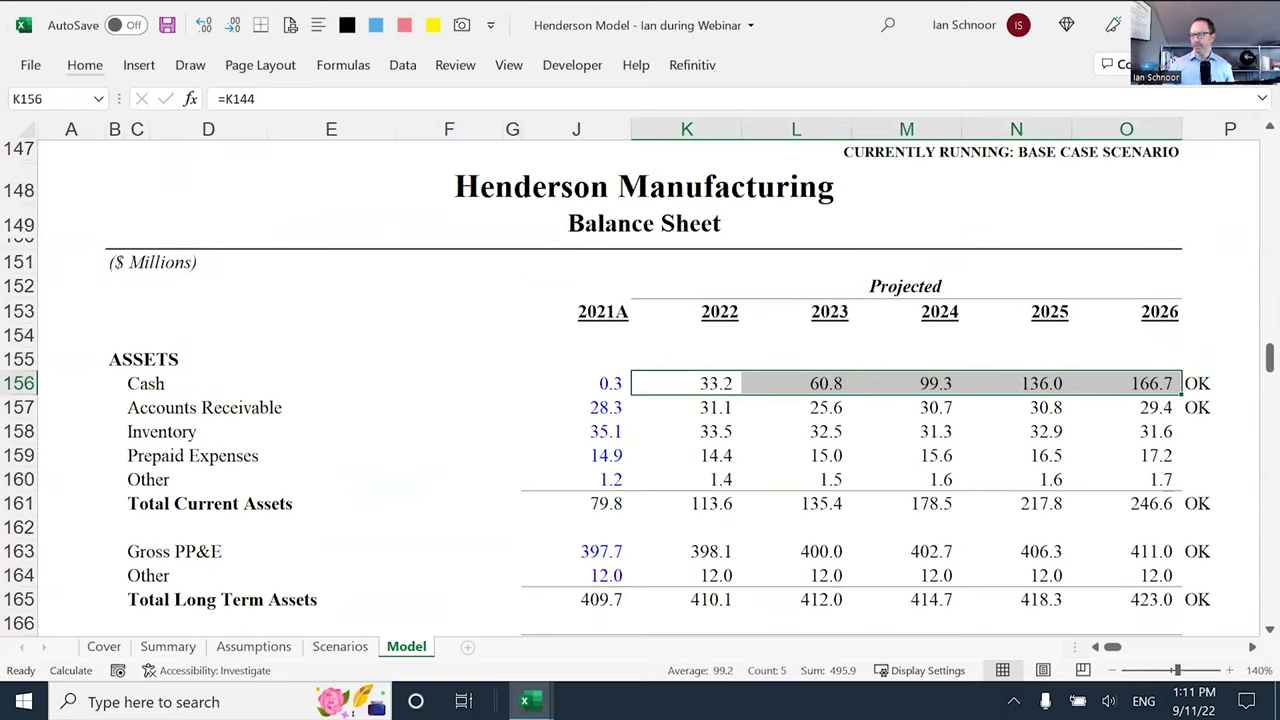
Restore the minus sign in the 2022 CAPEX formula in K129 by setting it to =-Assumptions!J45
{"action": "scroll", "coordinate": [960, 504], "scroll_direction": "up", "scroll_amount": 7}
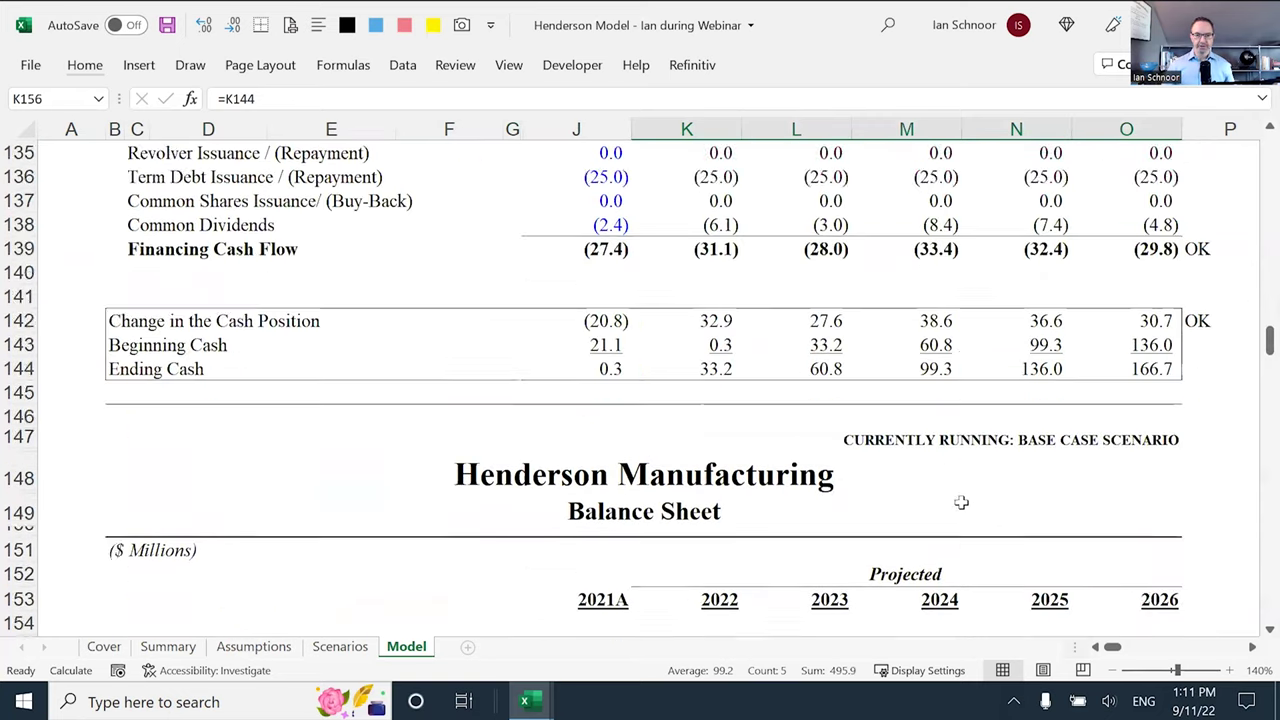
{"action": "scroll", "coordinate": [760, 310], "scroll_direction": "up", "scroll_amount": 1}
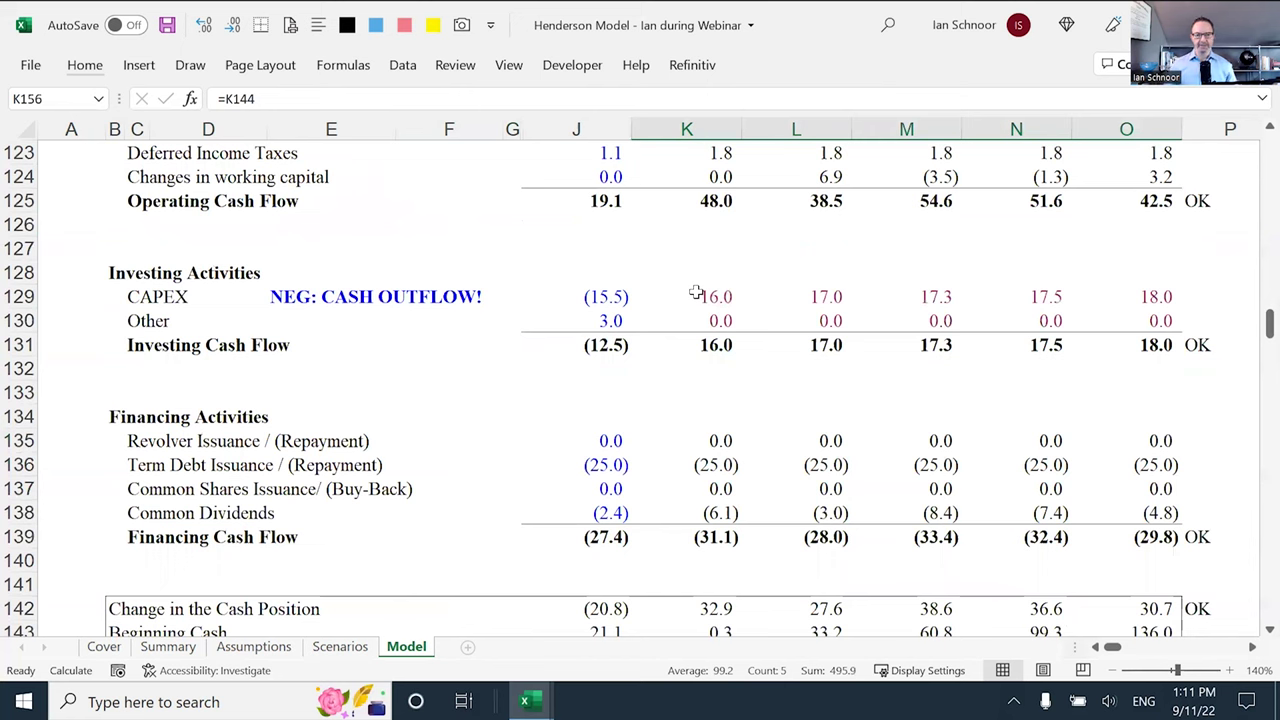
{"action": "double_click", "coordinate": [696, 293]}
{"action": "type", "text": "-Assumptions!J45"}
{"action": "key", "text": "ctrl+Return"}
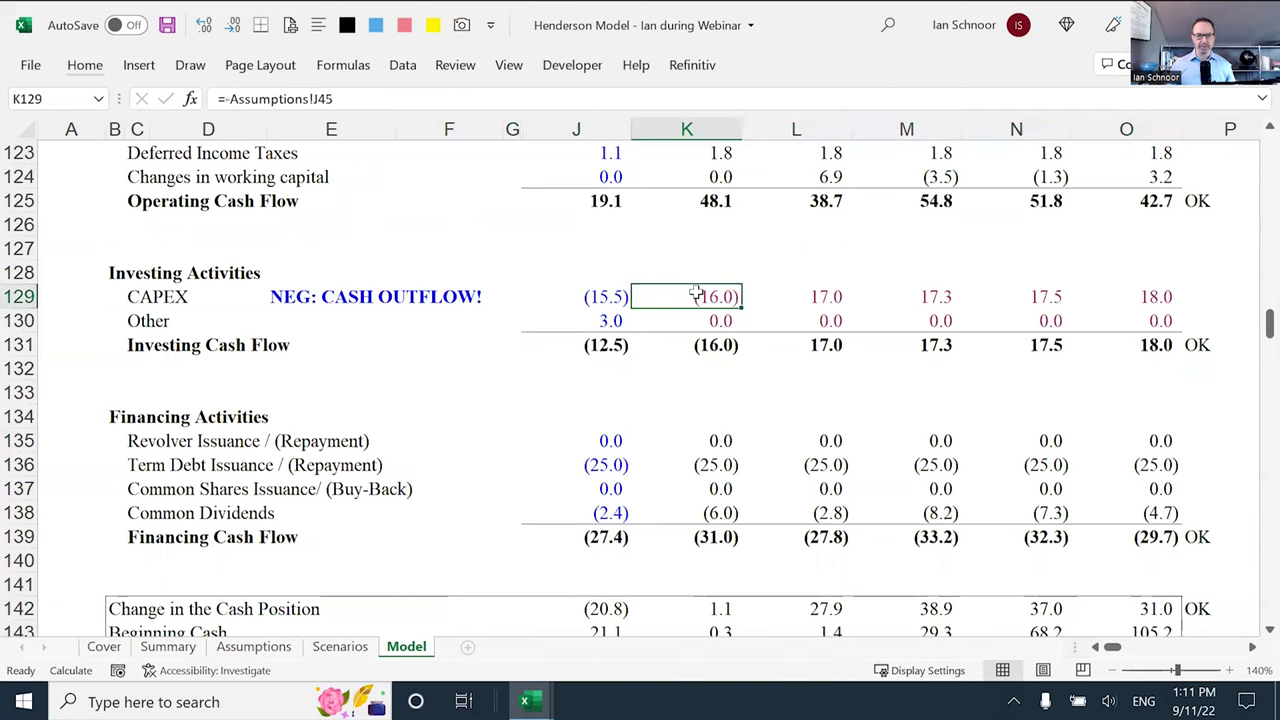
Copy the corrected CAPEX formula from K129 across the projected years through O129
{"action": "key", "text": "shift+Right"}
{"action": "key", "text": "shift+Right"}
{"action": "key", "text": "shift+Right"}
{"action": "key", "text": "shift+Right"}
{"action": "key", "text": "ctrl+r"}
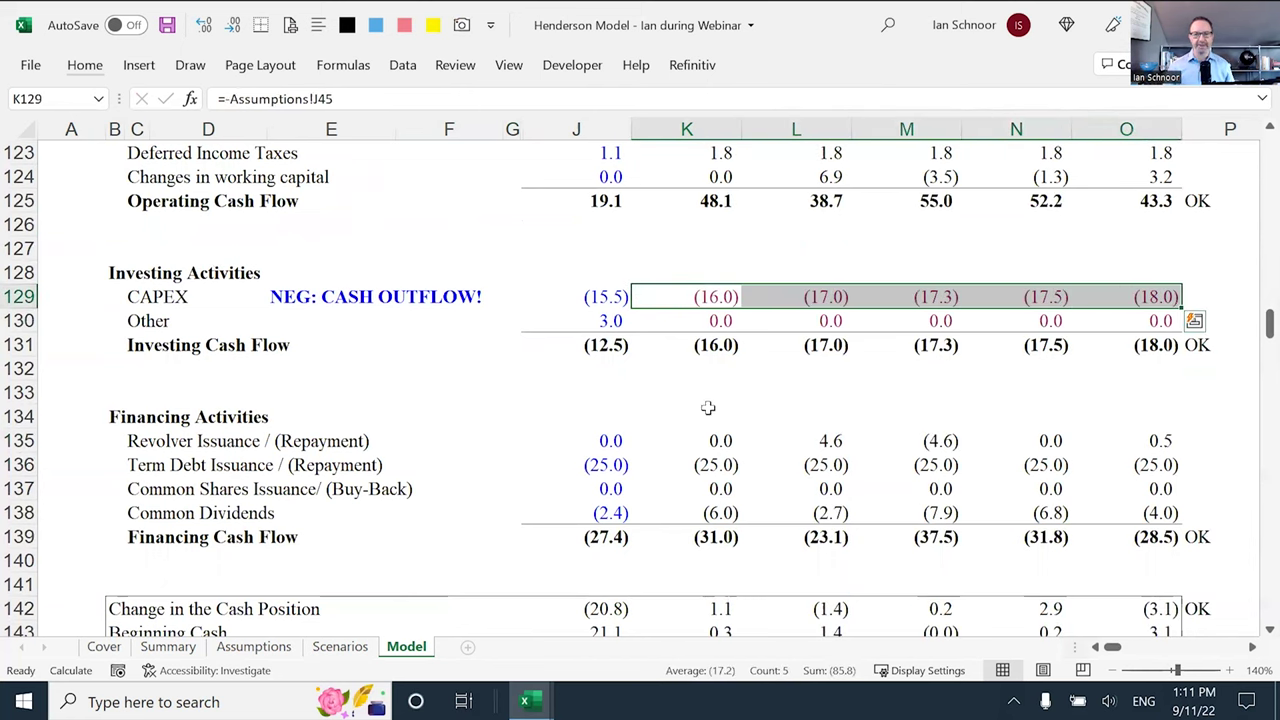
Change the 2022 Gross PP&E formula in K163 to =J163-K129-K122 so that CAPEX is subtracted
{"action": "scroll", "coordinate": [678, 392], "scroll_direction": "down", "scroll_amount": 7}
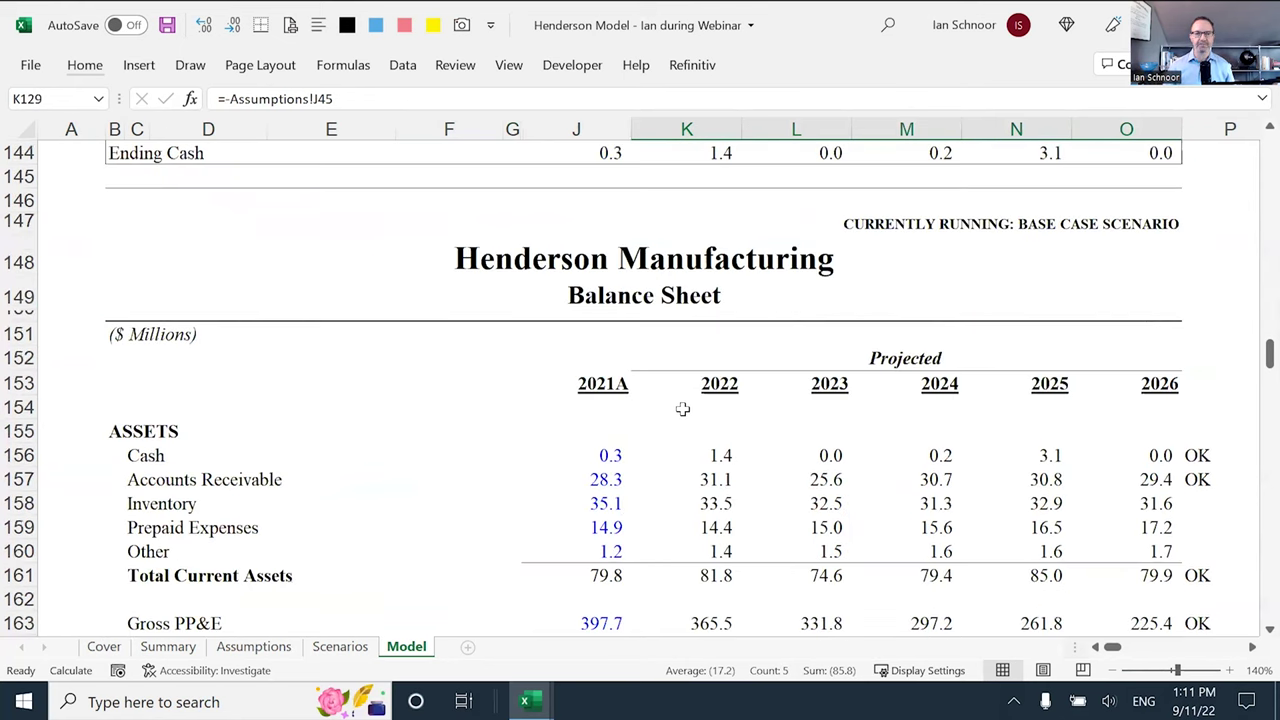
{"action": "scroll", "coordinate": [681, 425], "scroll_direction": "down", "scroll_amount": 3}
{"action": "scroll", "coordinate": [681, 437], "scroll_direction": "down", "scroll_amount": 3}
{"action": "left_click", "coordinate": [686, 321]}
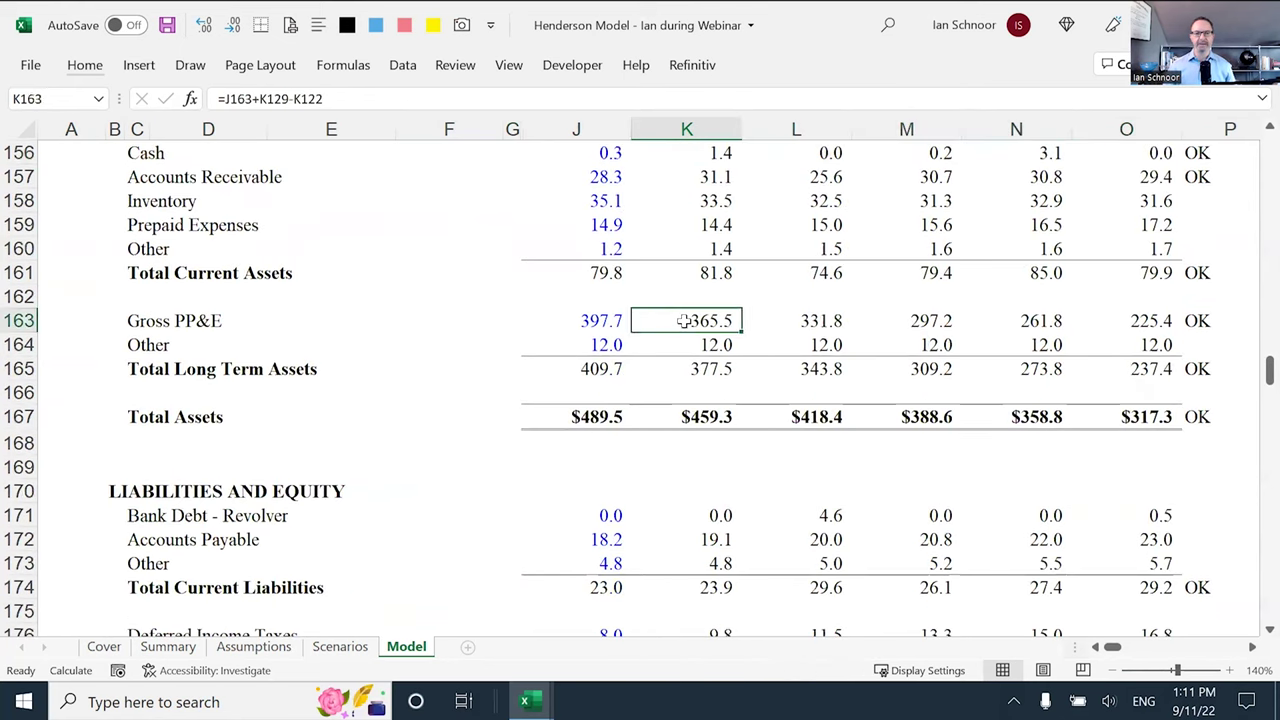
{"action": "key", "text": "F2"}
{"action": "key", "text": "Right"}
{"action": "key", "text": "Right"}
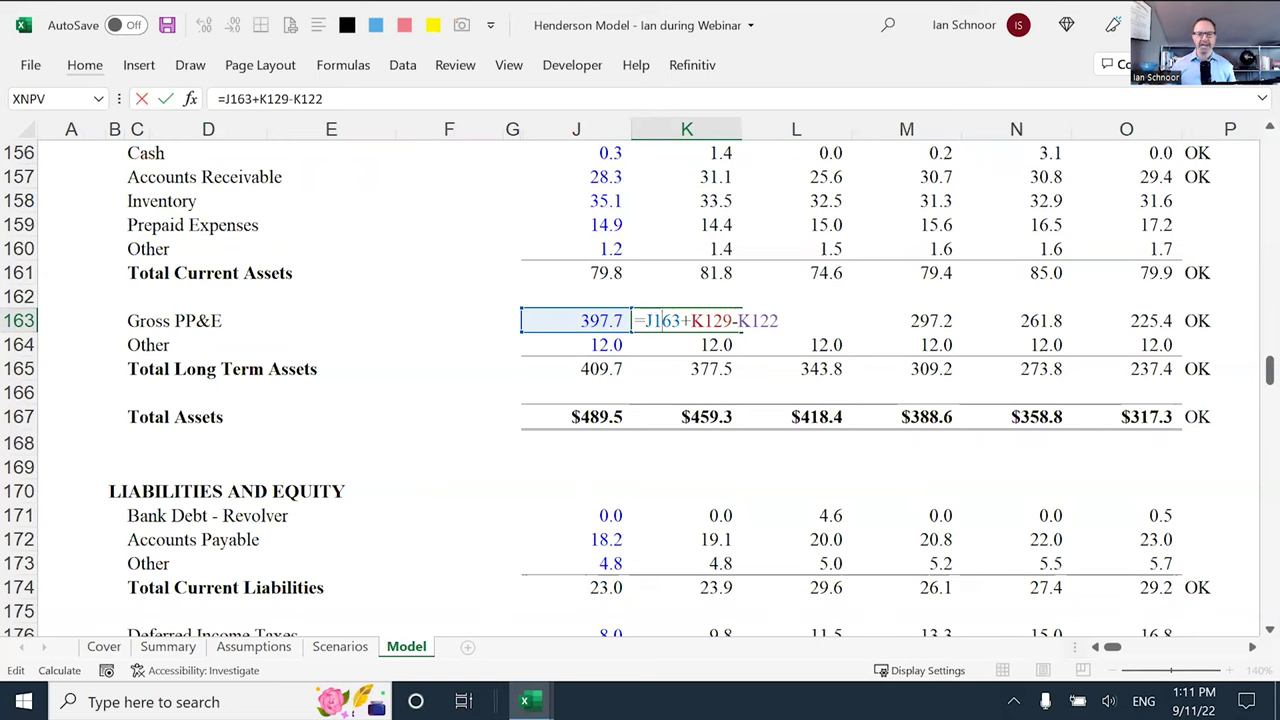
{"action": "key", "text": "Right"}
{"action": "key", "text": "Delete"}
{"action": "type", "text": "-"}
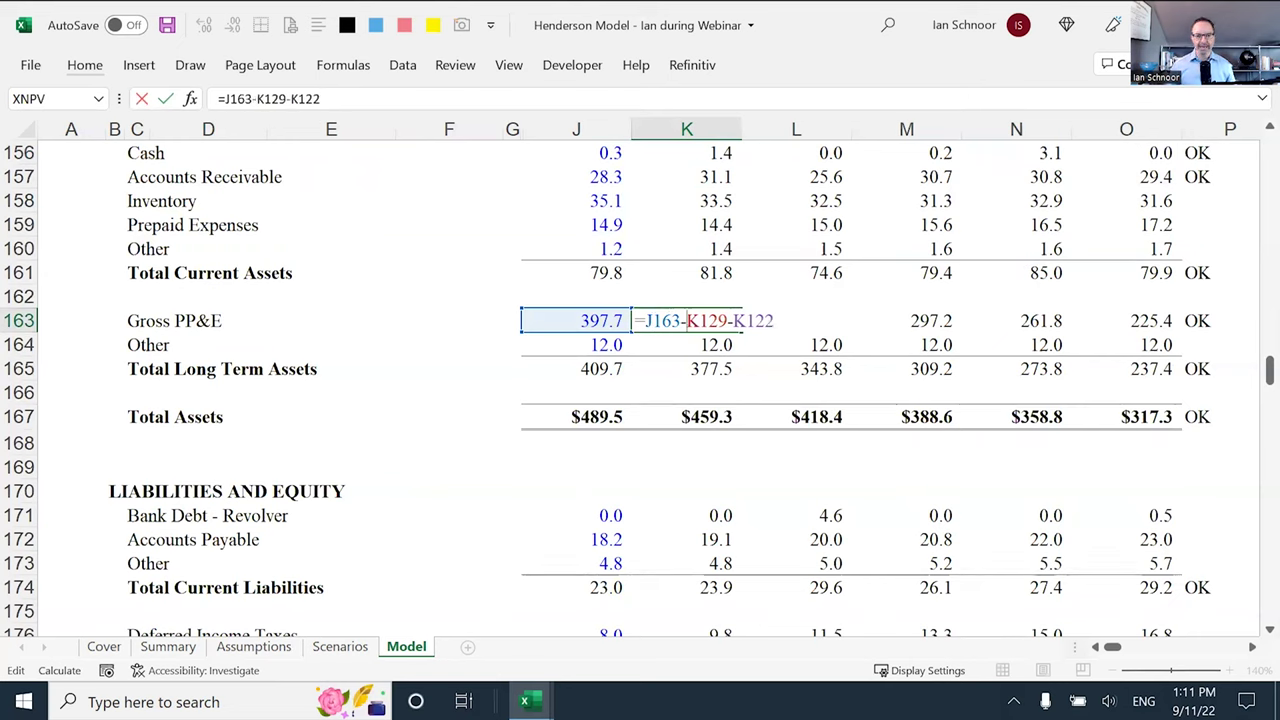
{"action": "key", "text": "ctrl+Return"}
Recheck the Gross PP&E formula in K163 and fill it across the projected years through O163
{"action": "key", "text": "F2"}
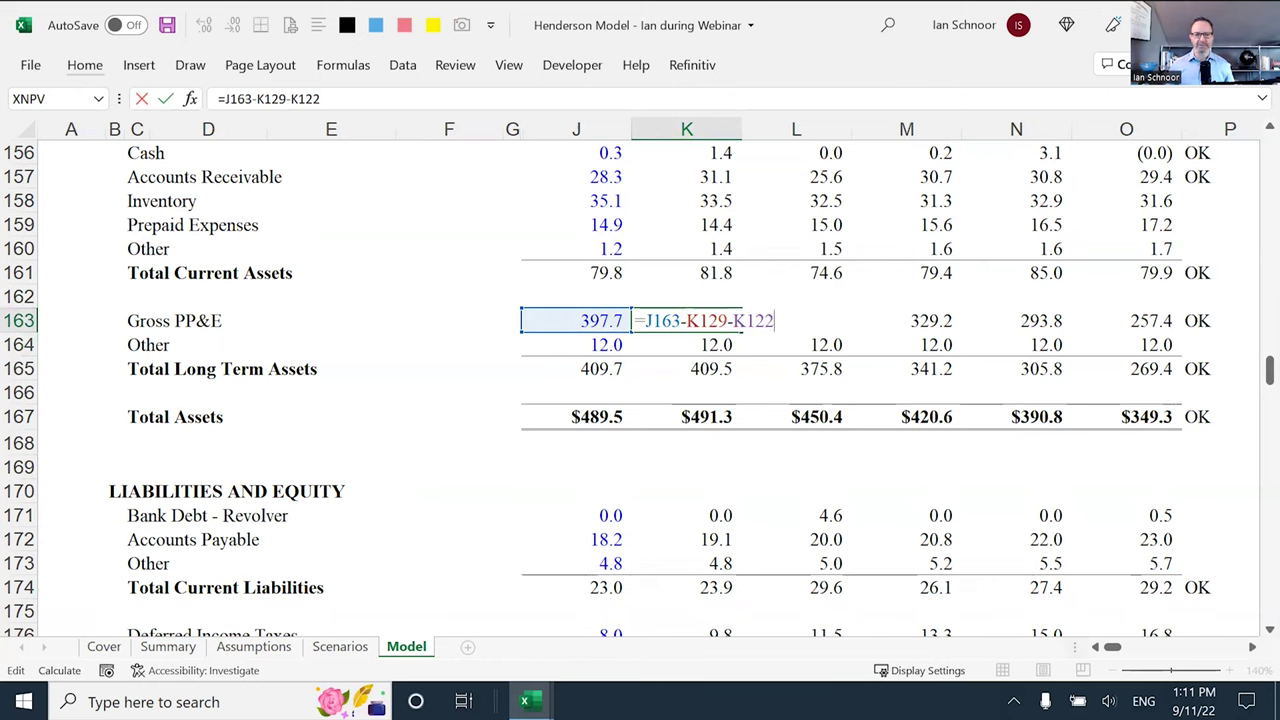
{"action": "key", "text": "ctrl+Return"}
{"action": "key", "text": "shift+Right"}
{"action": "key", "text": "shift+Right"}
{"action": "key", "text": "shift+Right"}
{"action": "key", "text": "shift+Right"}
{"action": "key", "text": "ctrl+r"}
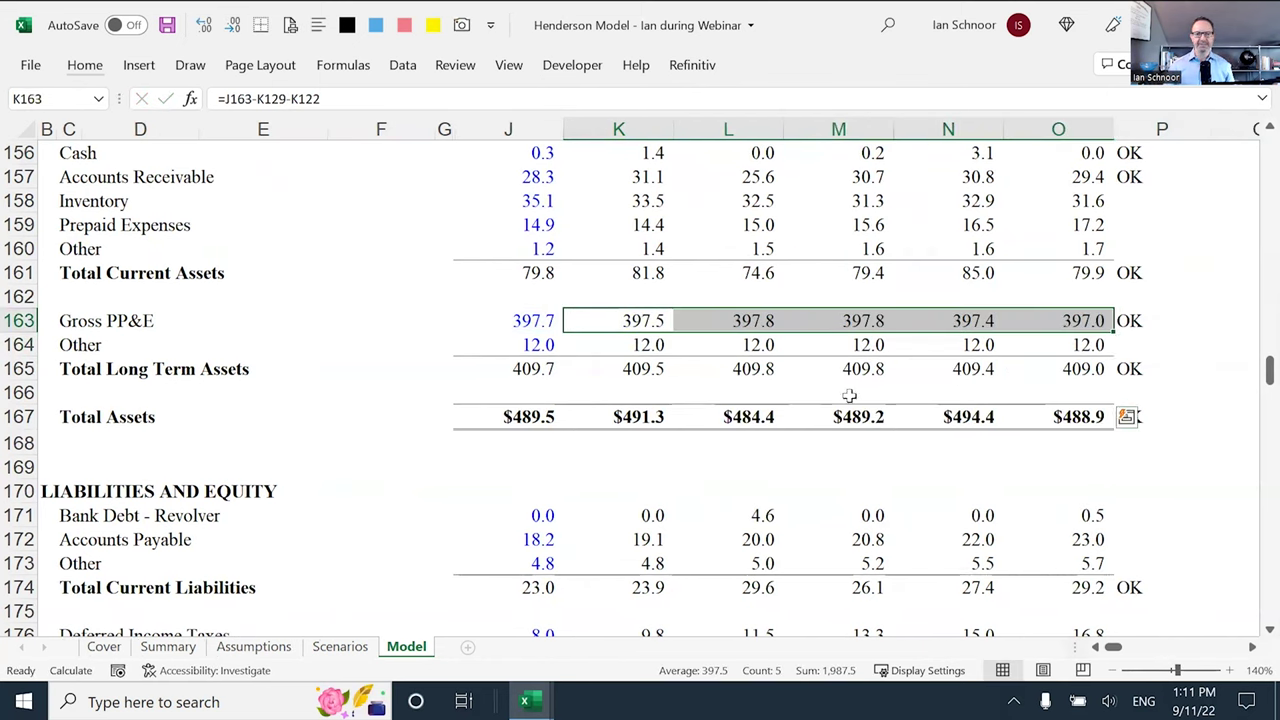
Review the projected Cash and Gross PP&E rows and inspect the balance sheet check in row 188
{"action": "scroll", "coordinate": [627, 284], "scroll_direction": "up", "scroll_amount": 2}
{"action": "left_click_drag", "start_coordinate": [627, 284], "coordinate": [1080, 285]}
{"action": "left_click_drag", "start_coordinate": [655, 450], "coordinate": [1072, 450]}
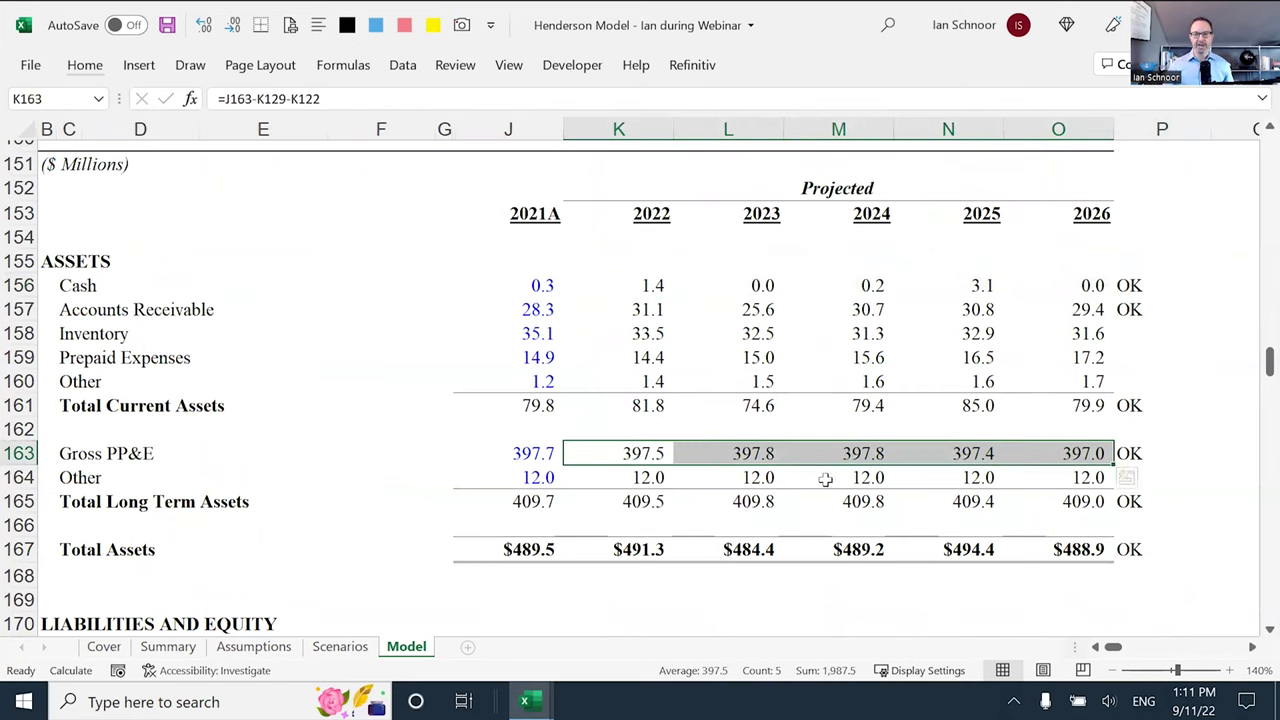
{"action": "scroll", "coordinate": [660, 515], "scroll_direction": "down", "scroll_amount": 6}
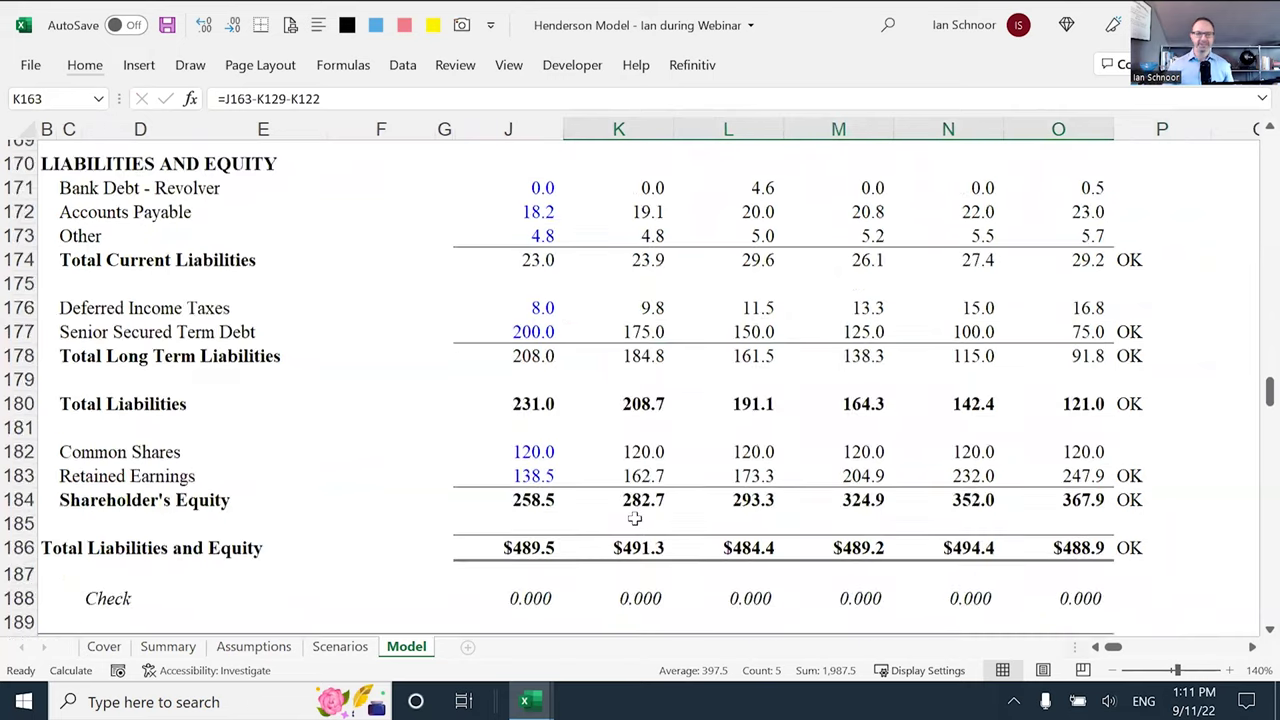
{"action": "scroll", "coordinate": [660, 515], "scroll_direction": "down", "scroll_amount": 1}
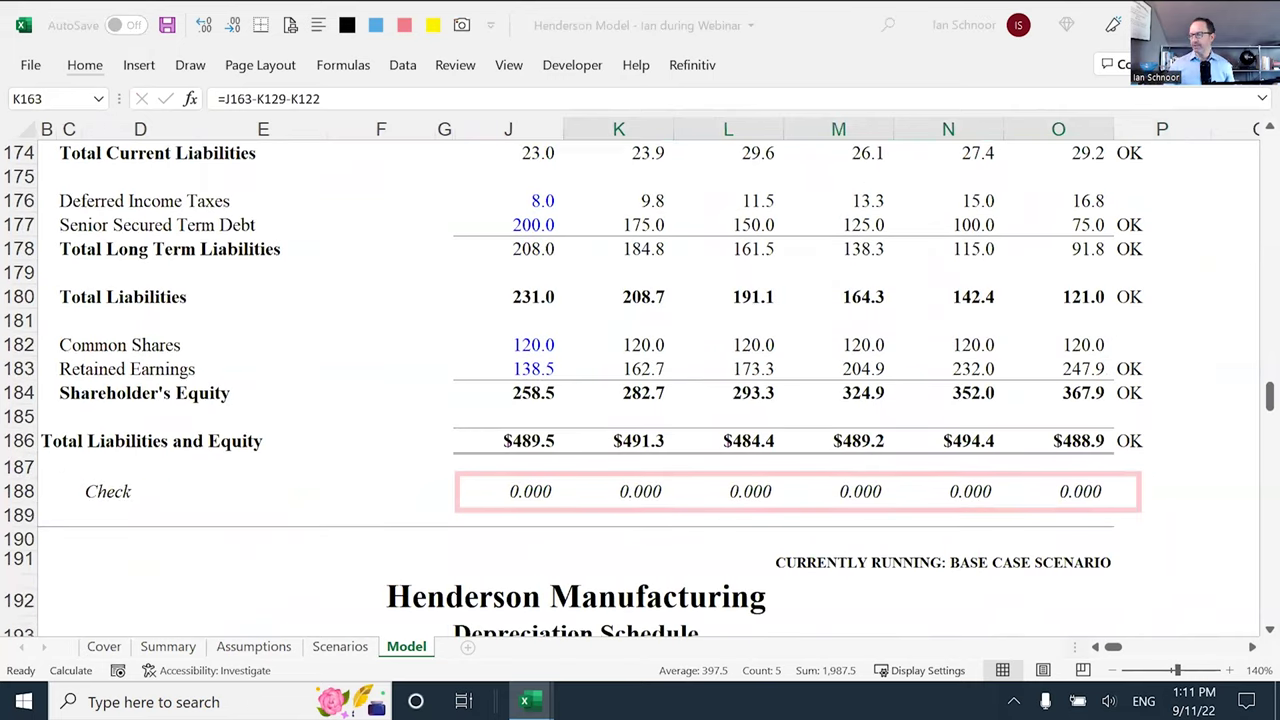